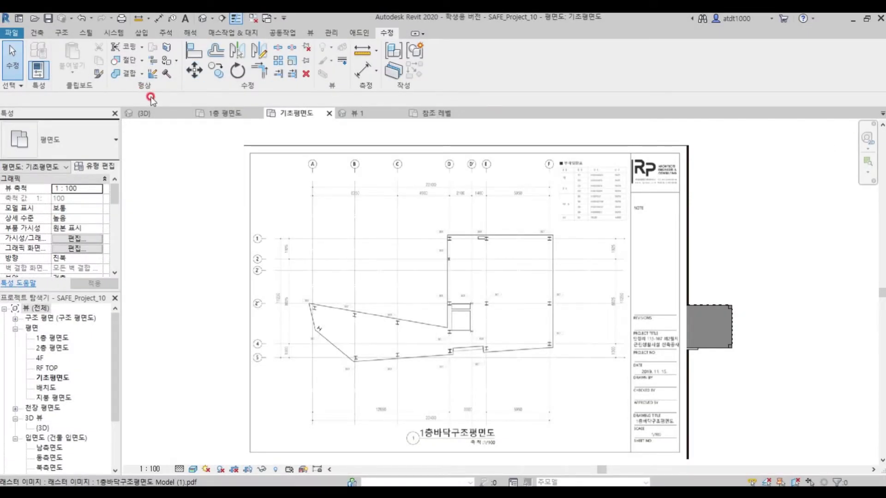
Examine the fenced excavation and the blinding concrete pad of the site model in the 3D view
left_click(146, 113)
scroll(435, 366, "down", 3)
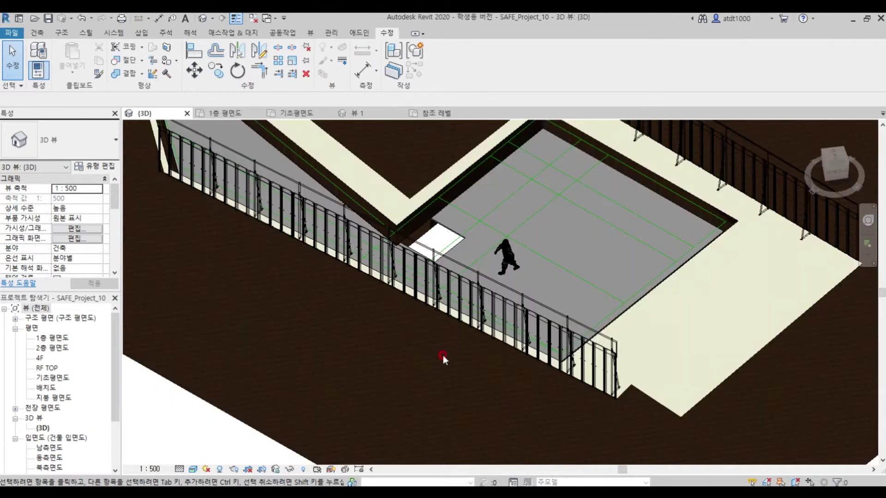
scroll(438, 356, "down", 2)
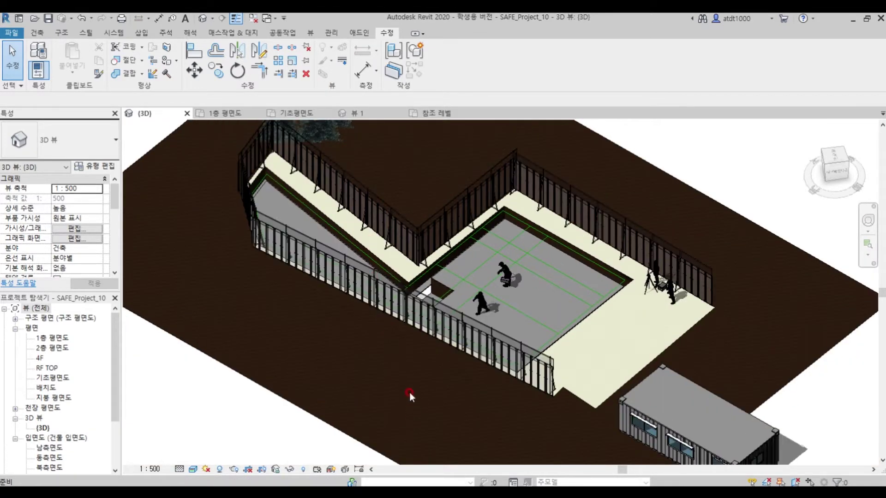
scroll(450, 217, "up", 1)
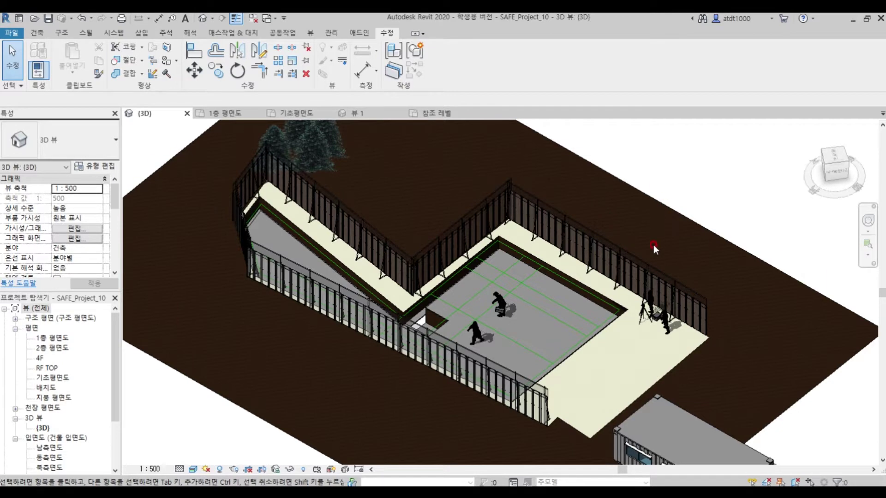
scroll(639, 307, "up", 8)
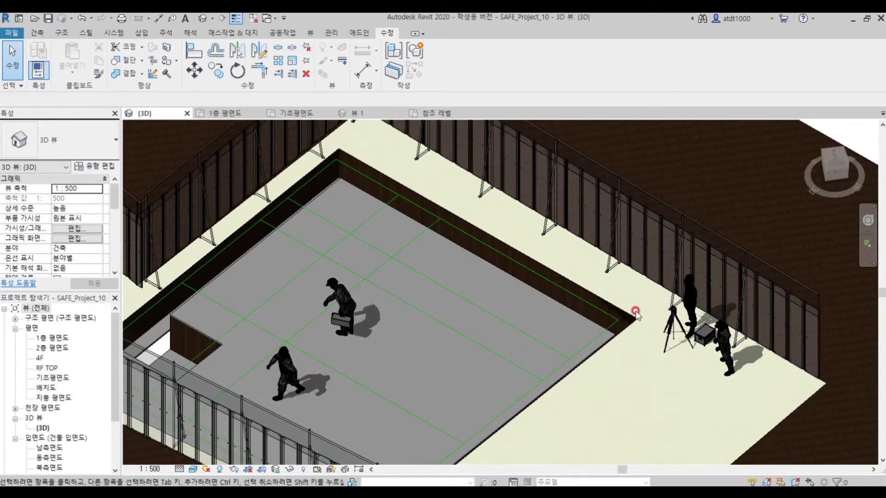
scroll(621, 294, "down", 2)
scroll(622, 294, "down", 4)
scroll(376, 312, "up", 5)
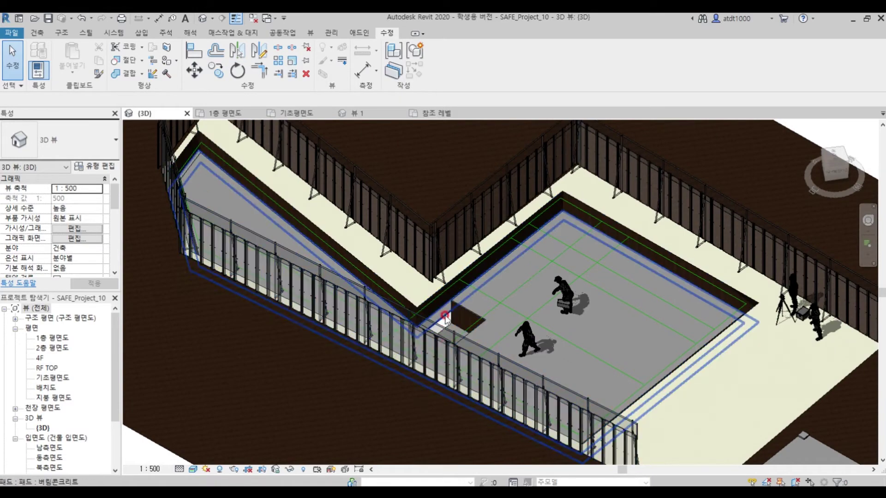
scroll(555, 289, "down", 4)
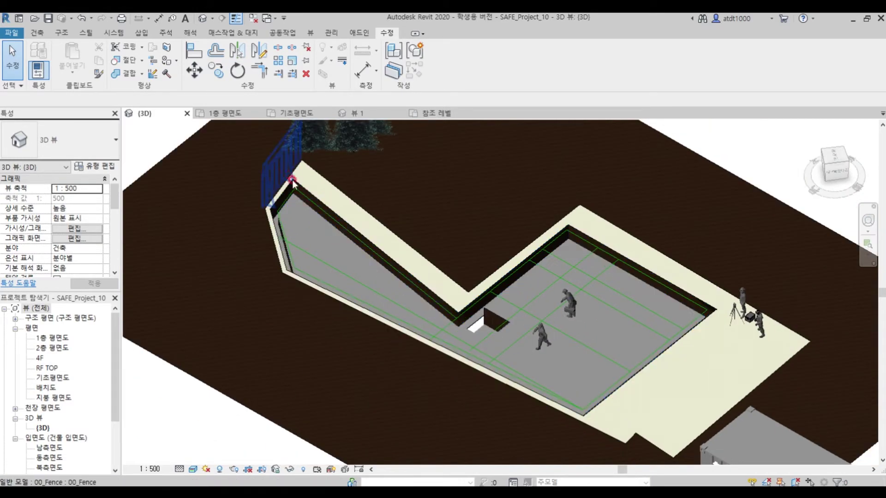
scroll(409, 280, "up", 3)
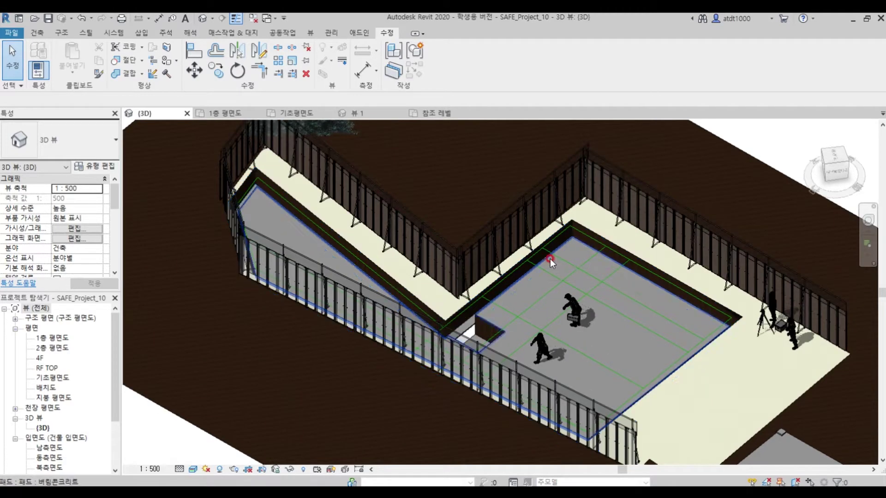
scroll(550, 259, "up", 2)
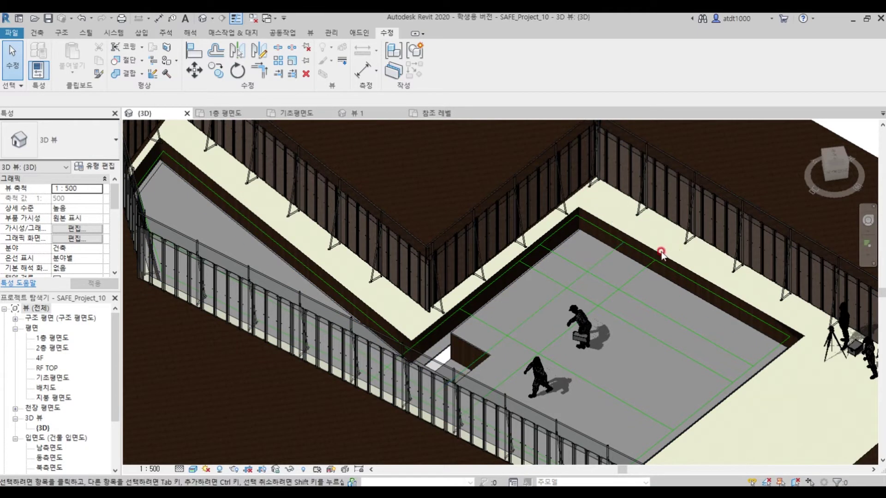
scroll(592, 243, "down", 2)
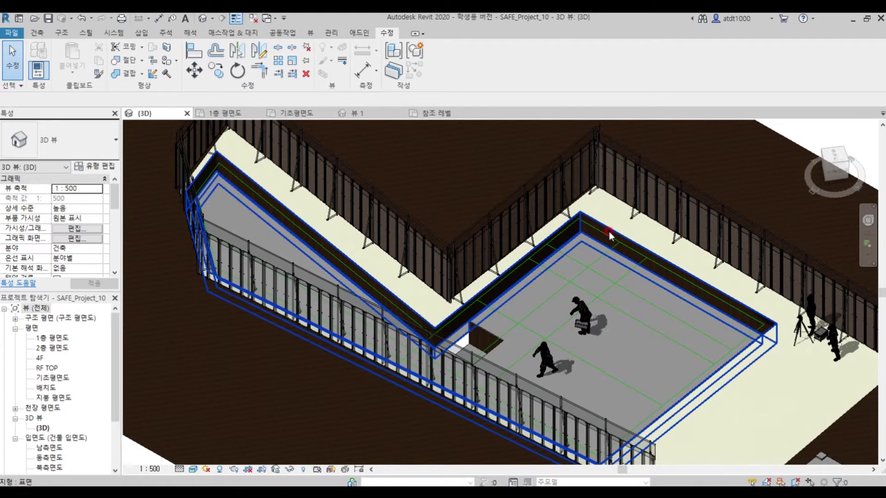
scroll(610, 234, "up", 1)
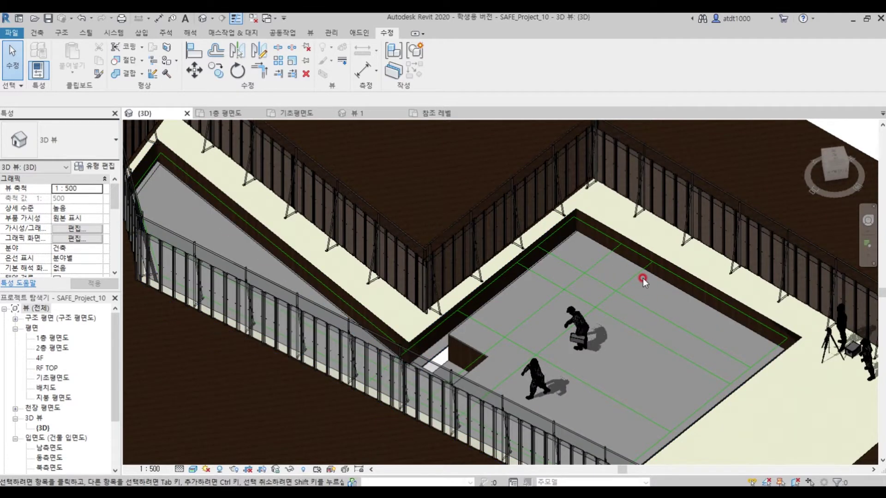
scroll(646, 278, "down", 1)
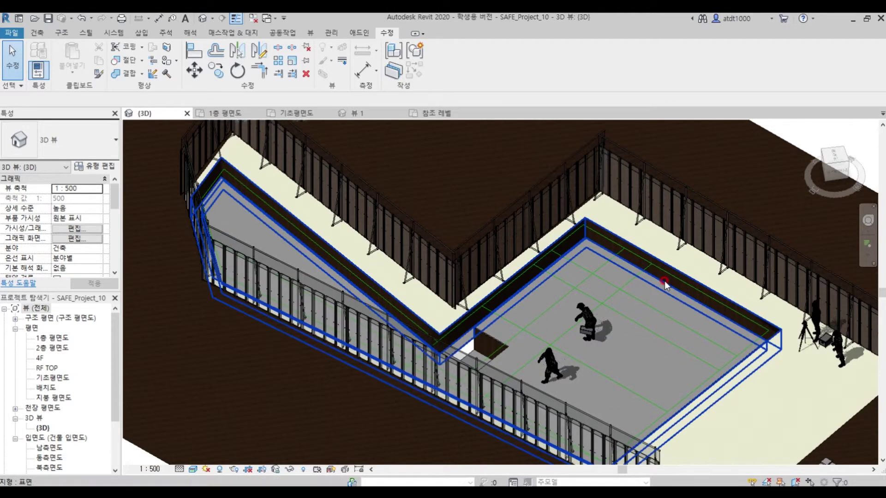
scroll(661, 277, "down", 1)
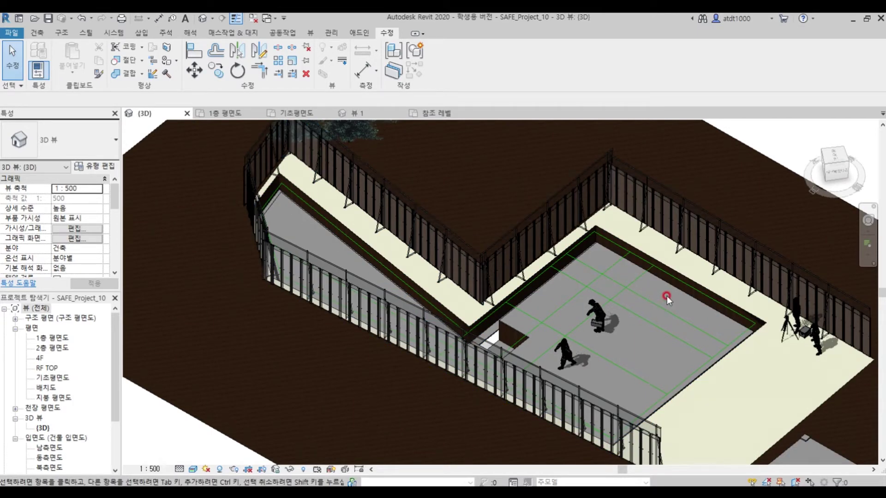
scroll(659, 311, "up", 1)
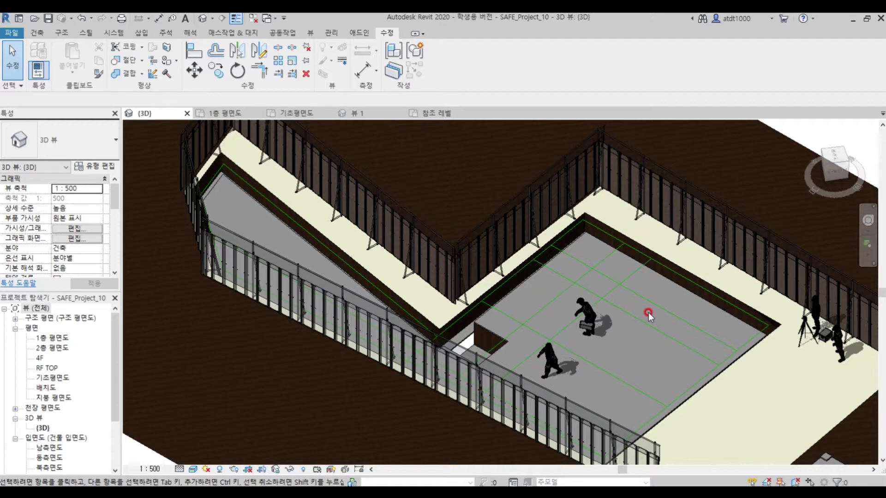
scroll(648, 312, "down", 1)
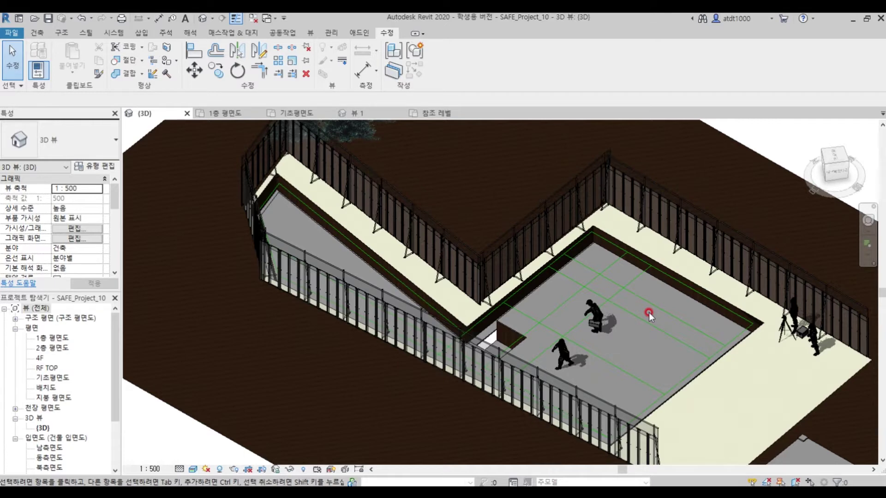
scroll(648, 312, "up", 1)
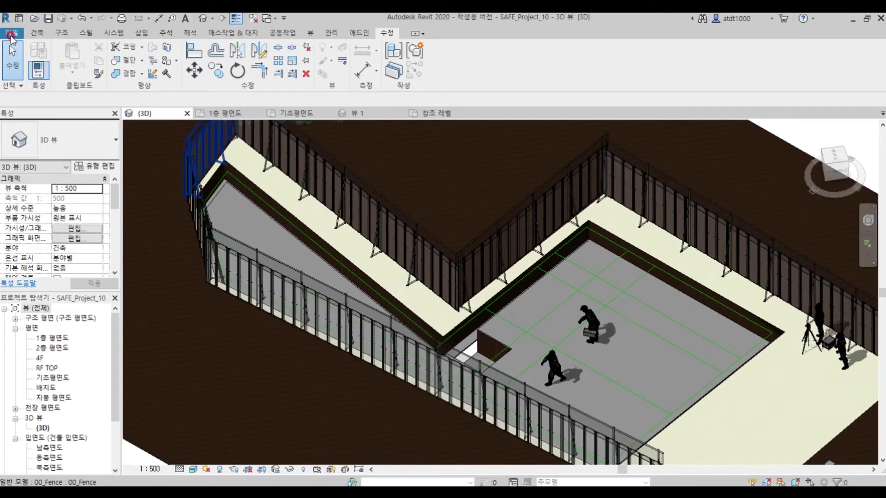
Create a new family from the line-based generic model template 미터법 일반 모델 선 기반.rft
left_click(14, 33)
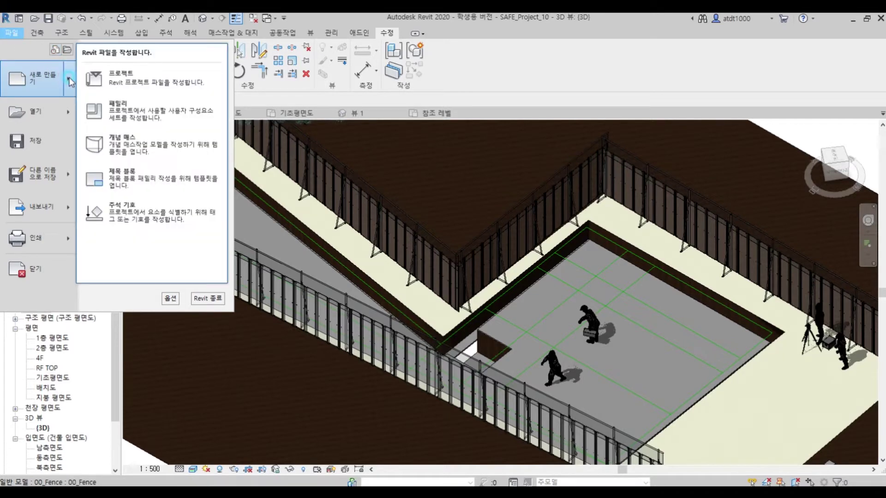
left_click(144, 112)
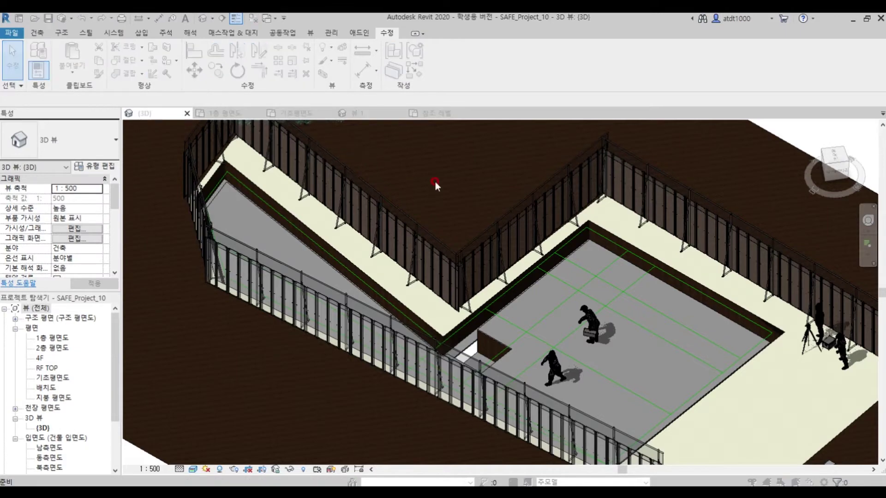
left_click_drag(410, 133, 350, 120)
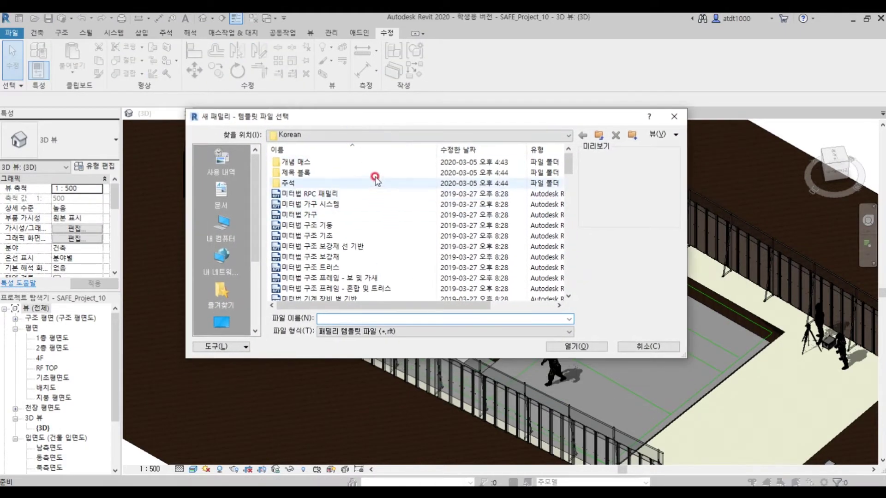
scroll(389, 187, "down", 8)
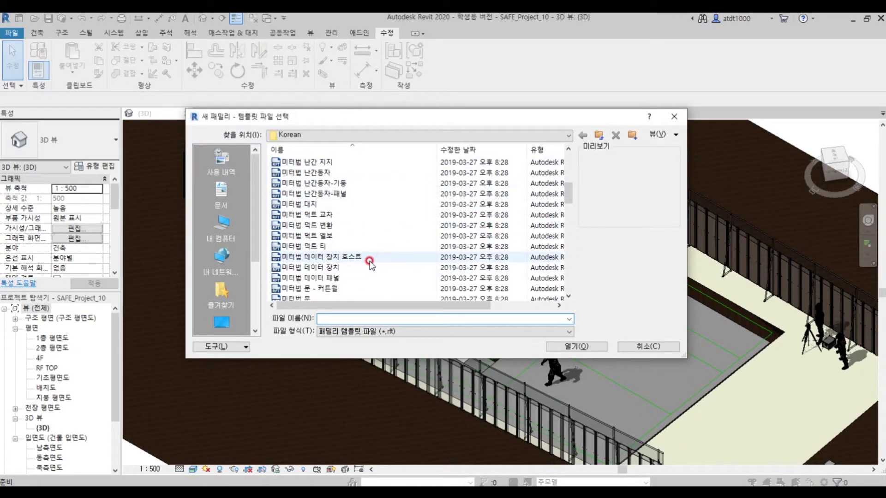
scroll(366, 257, "down", 2)
scroll(392, 249, "down", 3)
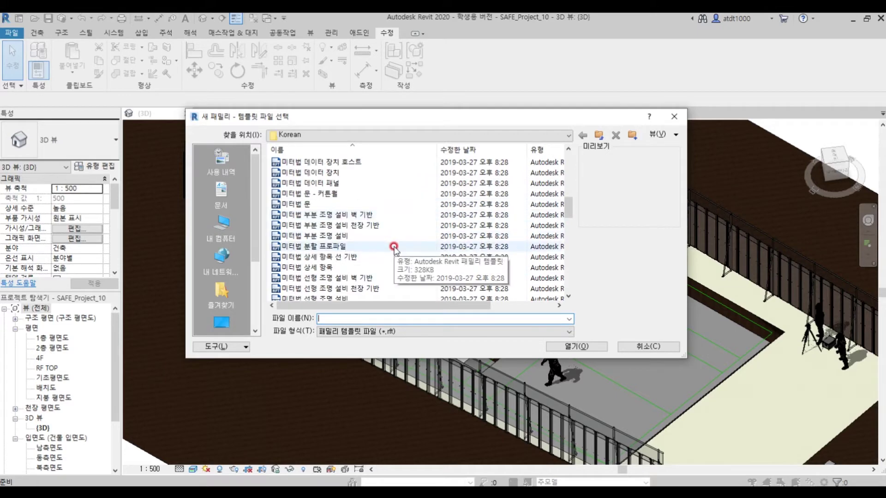
scroll(377, 250, "down", 2)
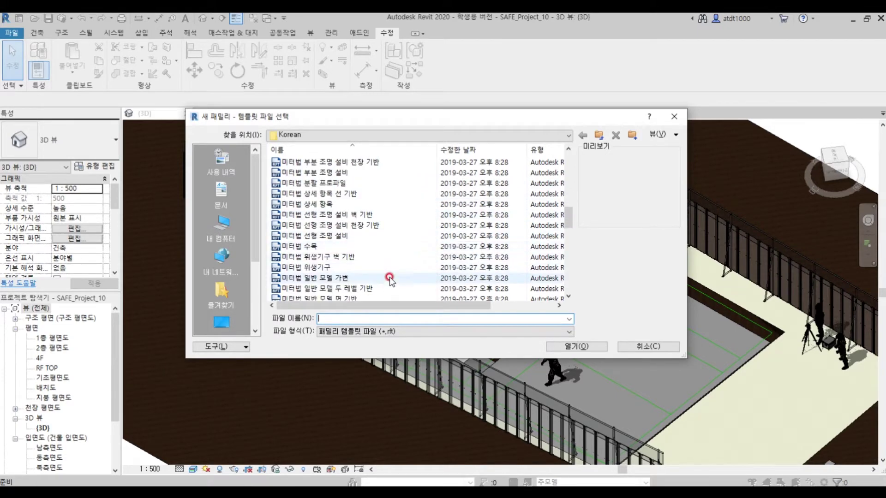
left_click(406, 267)
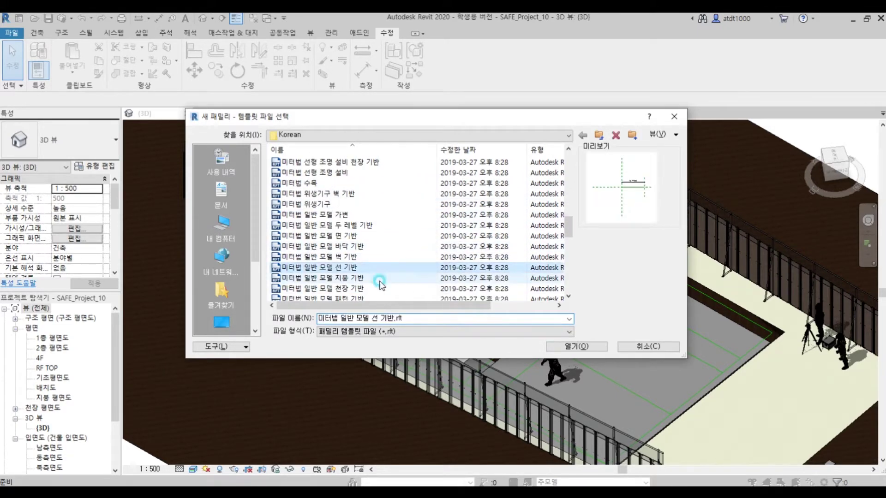
double_click(375, 264)
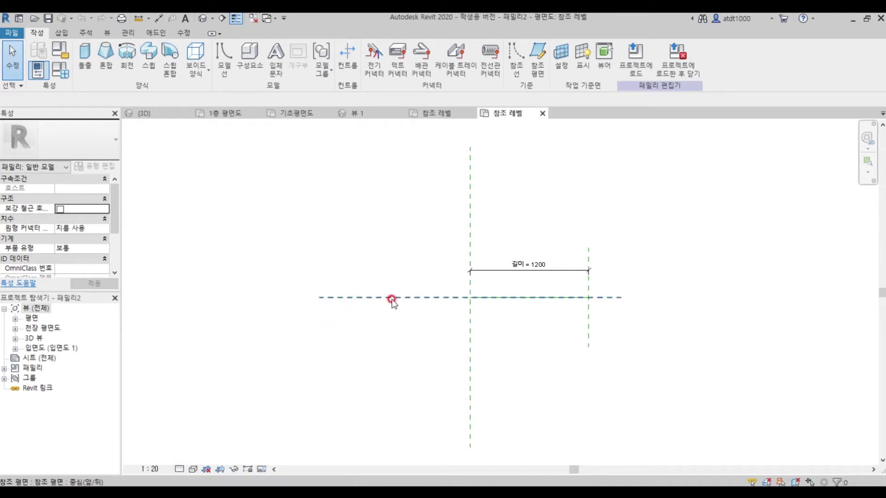
Switch to the Photos app and examine the panel size table 표.jpg and the formwork panel image 유로폼-2.gif
scroll(562, 305, "up", 2)
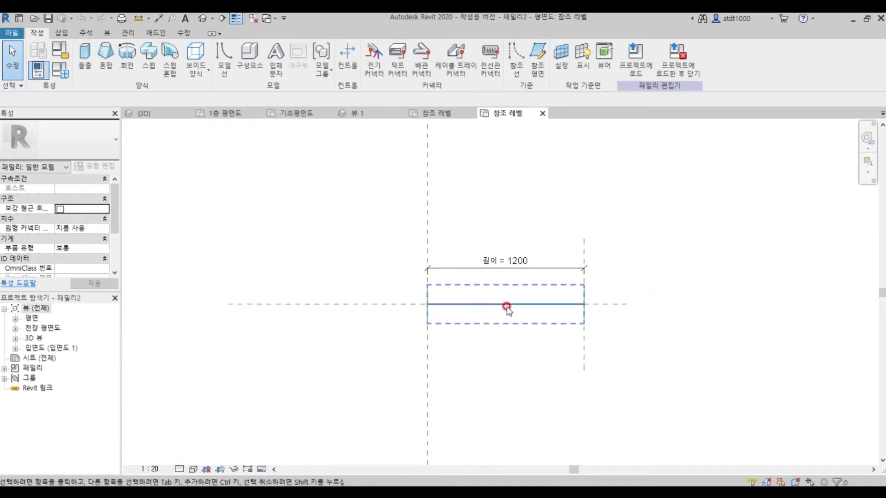
scroll(500, 322, "up", 2)
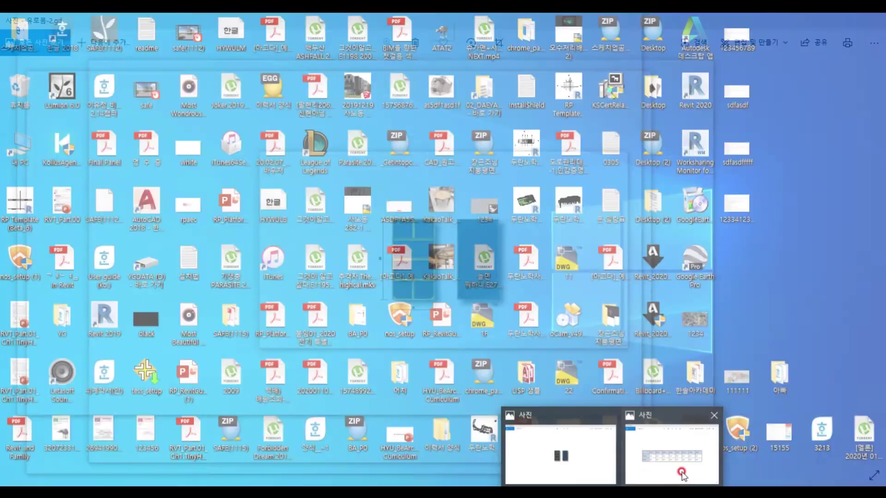
left_click(563, 459)
left_click_drag(729, 318, 199, 15)
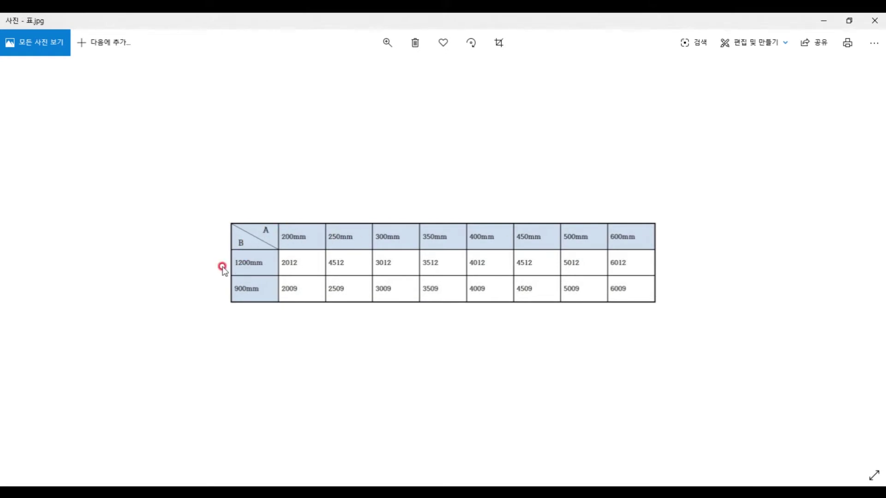
double_click(378, 18)
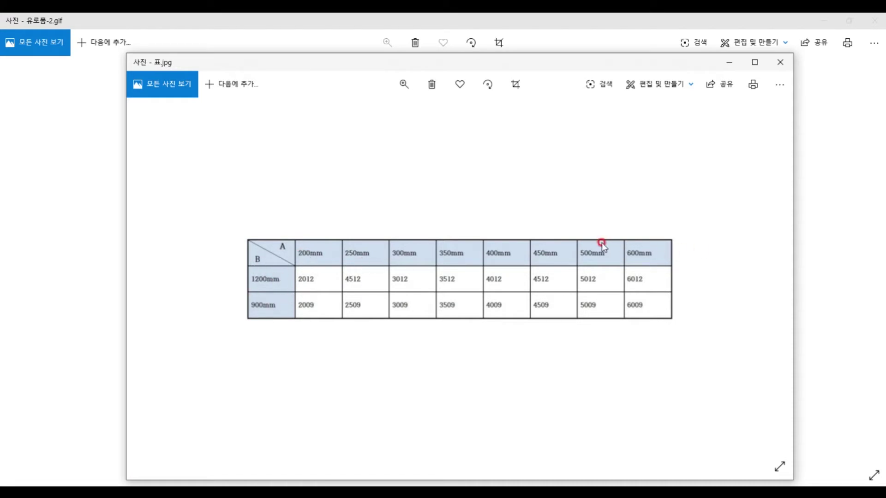
left_click_drag(698, 62, 885, 13)
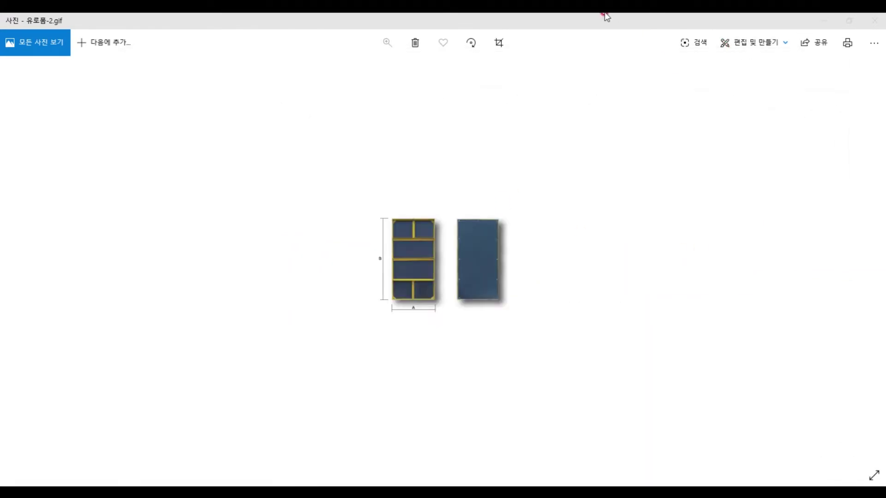
left_click_drag(885, 13, 623, 13)
left_click_drag(538, 21, 885, 62)
left_click_drag(706, 18, 885, 222)
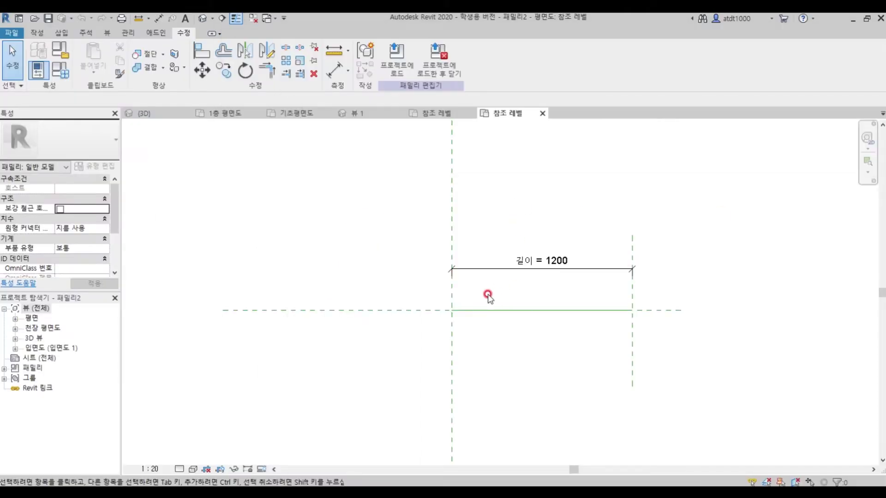
Start an extrusion sketch at the intersection of the length line and its starting reference plane, consulting the size table 표.jpg
left_click(34, 34)
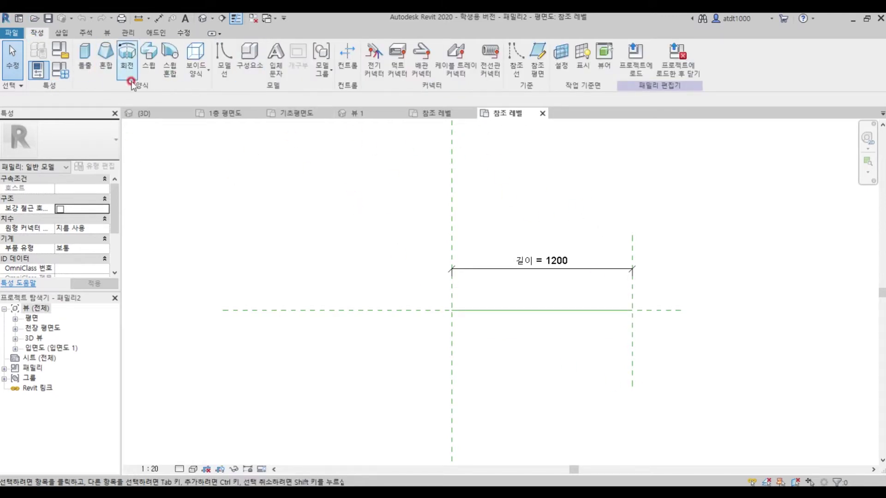
left_click(85, 70)
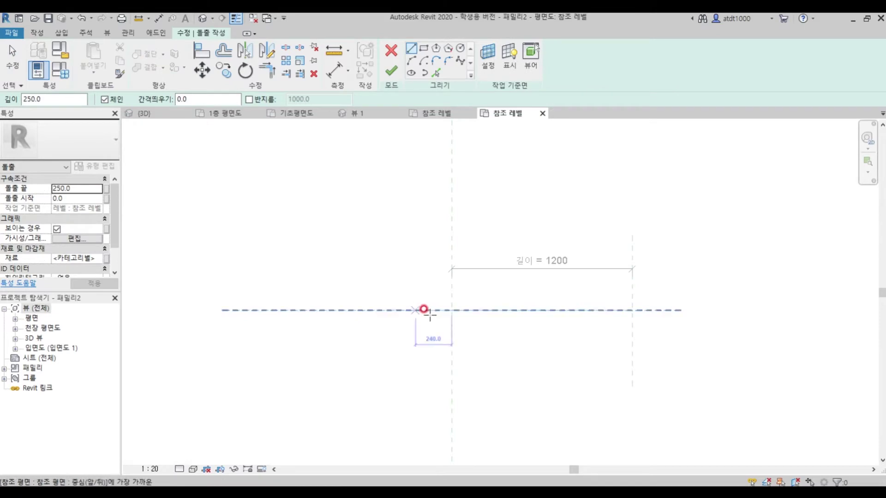
left_click(451, 310)
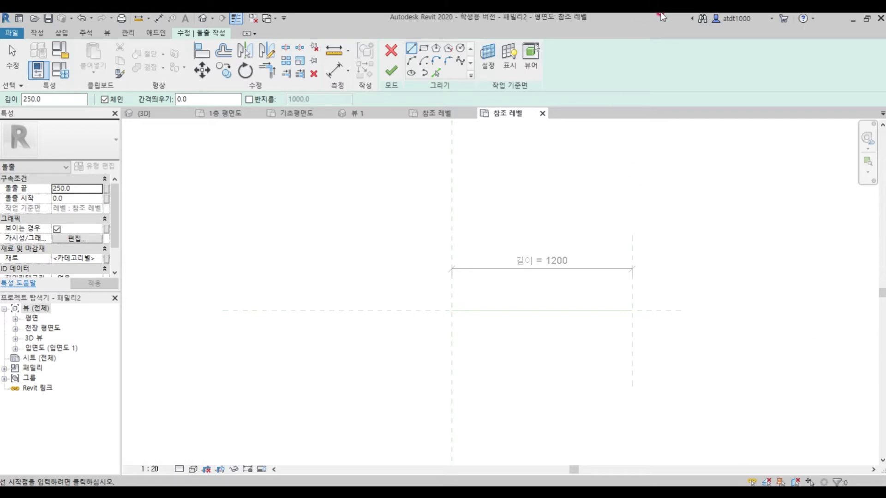
left_click_drag(885, 28, 486, 49)
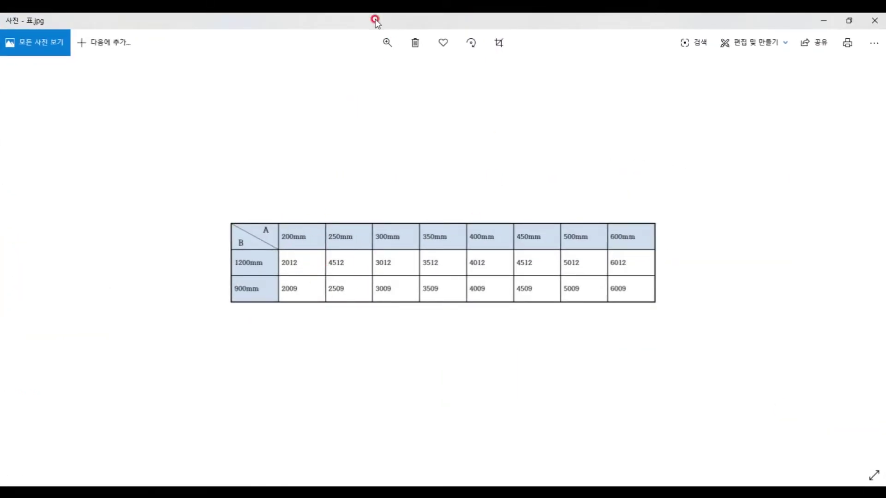
key("alt+Tab")
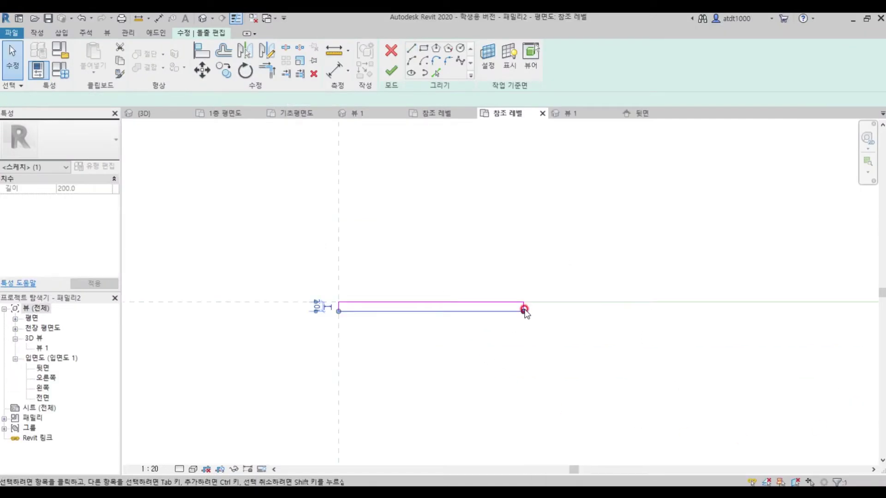
Set the length of the thin rectangular extrusion sketch to 600 mm
left_click(449, 323)
type("600")
key("Return")
left_click(449, 324)
Set the thickness of the rectangular extrusion sketch to 10 mm and keep it as a permanent dimension
scroll(449, 324, "down", 2)
left_click(486, 296)
left_click(646, 302)
left_click_drag(648, 304, 713, 308)
left_click(611, 301)
scroll(617, 300, "up", 3)
middle_click_drag(618, 300, 629, 310)
left_click(621, 308)
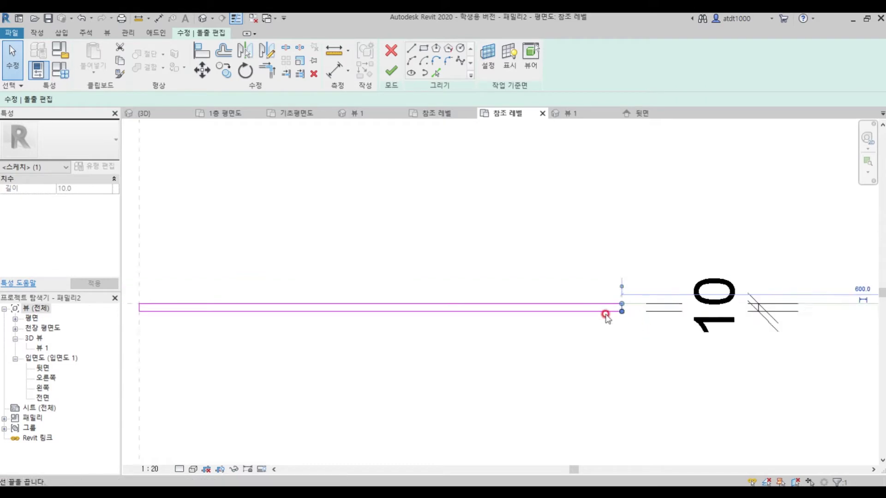
Make the sketch's 600 mm length dimension permanent and delete that dimension again
scroll(597, 307, "down", 4)
left_click(334, 309)
left_click(469, 299)
left_click(643, 360)
scroll(583, 296, "up", 4)
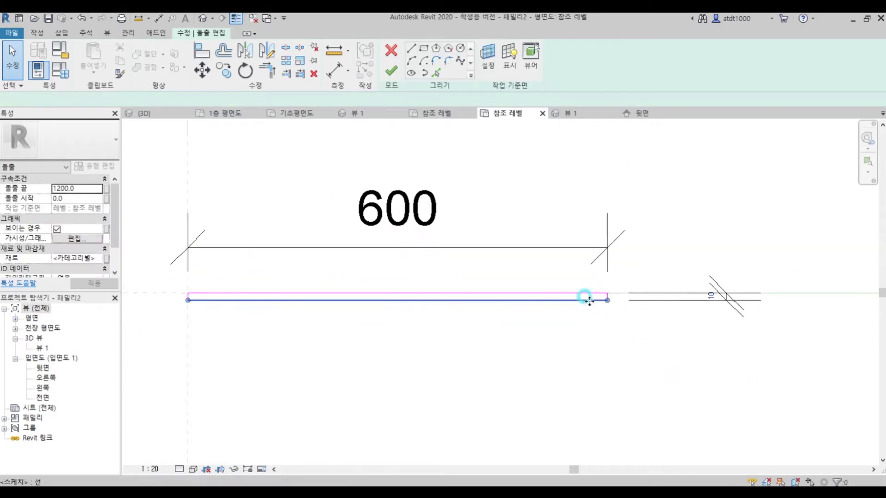
scroll(704, 354, "down", 2)
left_click(488, 263)
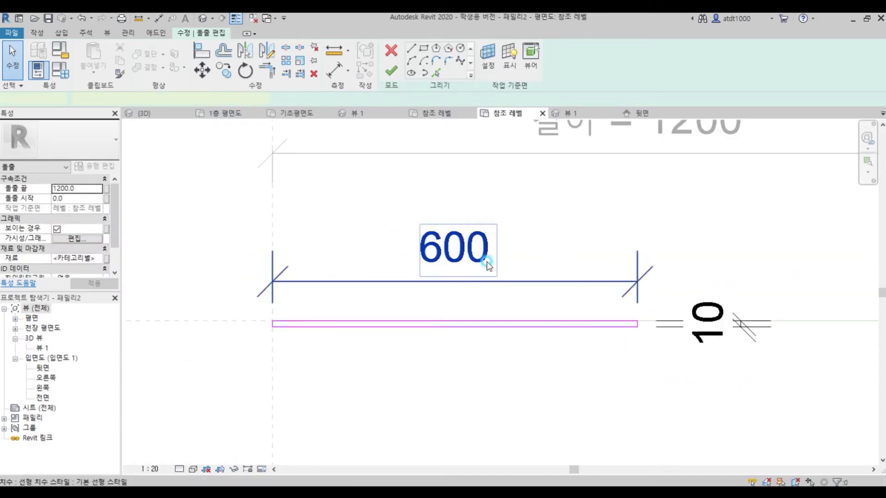
key("Delete")
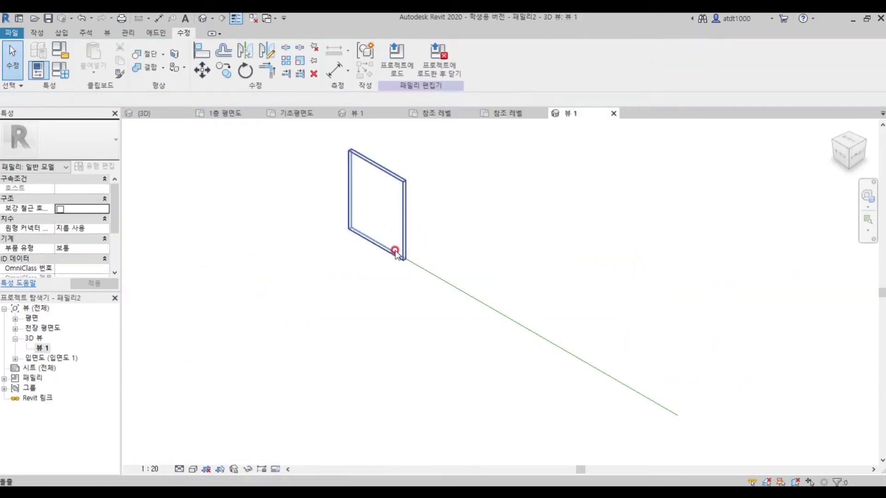
Examine the extruded panel in the 3D view
scroll(376, 245, "up", 4)
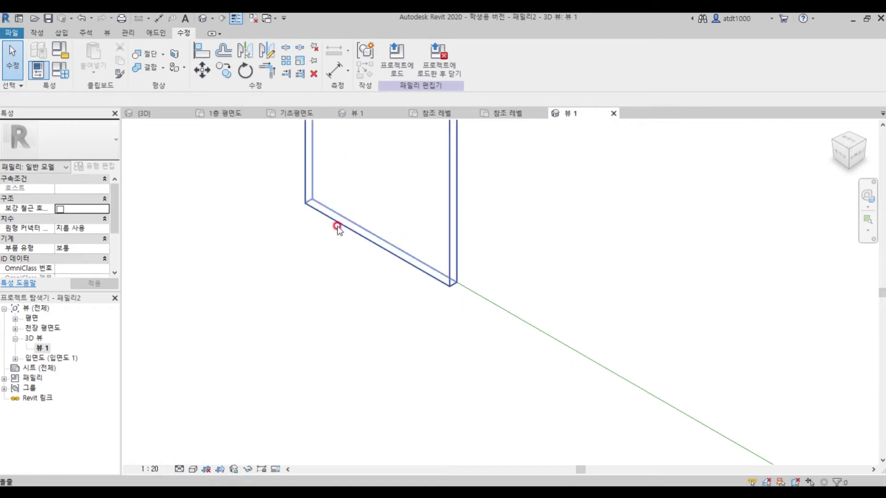
middle_click_drag(447, 297, 450, 281, "shift")
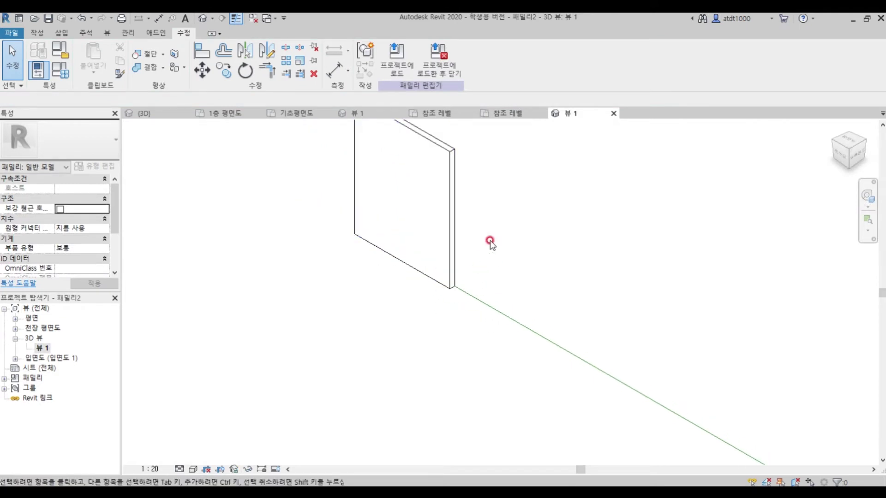
left_click(451, 167)
left_click(371, 213)
scroll(394, 375, "down", 2)
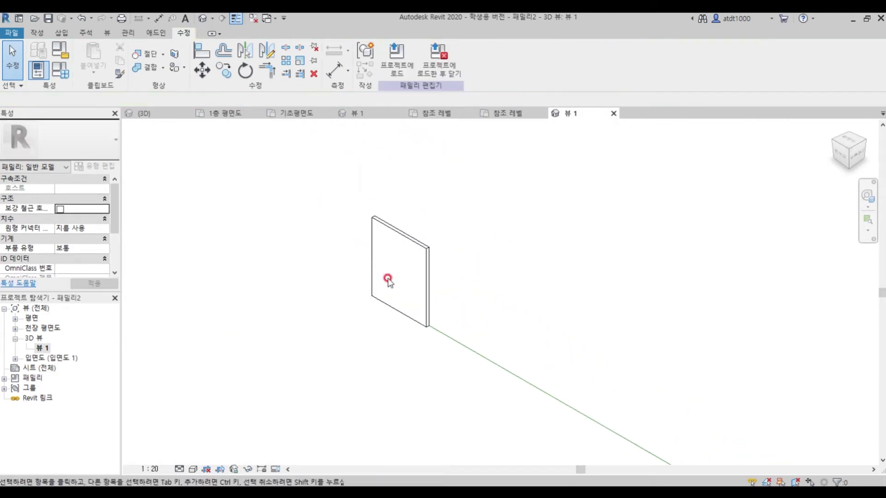
scroll(368, 242, "up", 2)
Open the back elevation view 뒷면 and set the panel's extrusion end to 1200
left_click(15, 358)
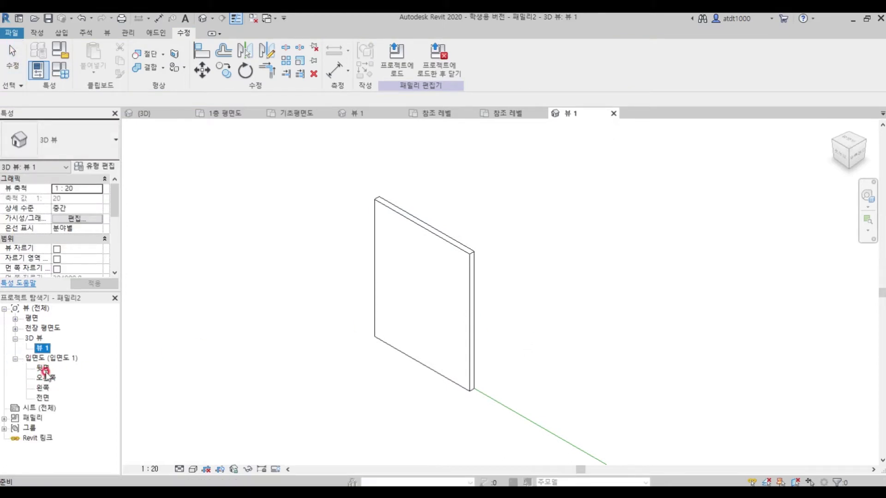
double_click(44, 369)
scroll(484, 383, "up", 5)
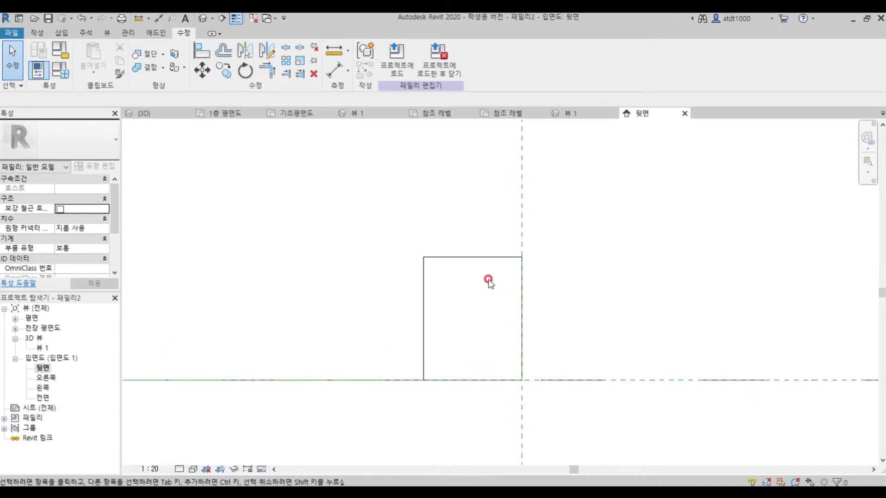
left_click(424, 287)
left_click_drag(465, 251, 451, 244)
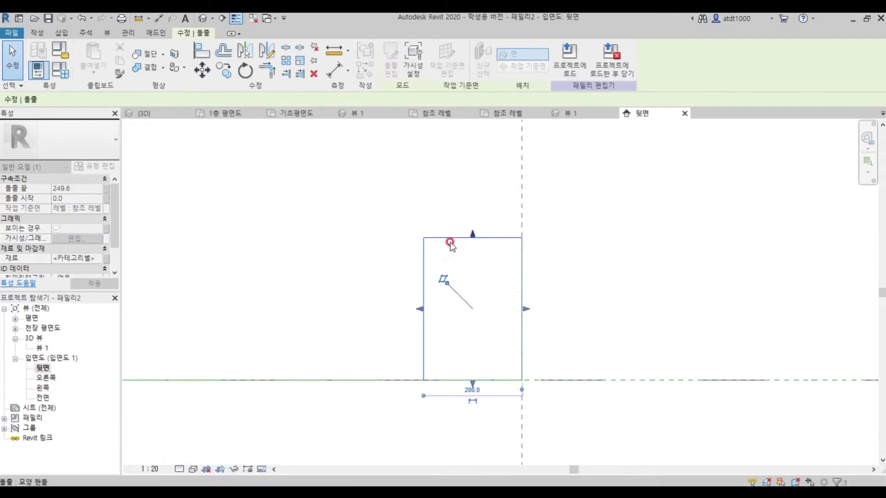
left_click(77, 188)
left_click(212, 195)
left_click(433, 241)
left_click(76, 189)
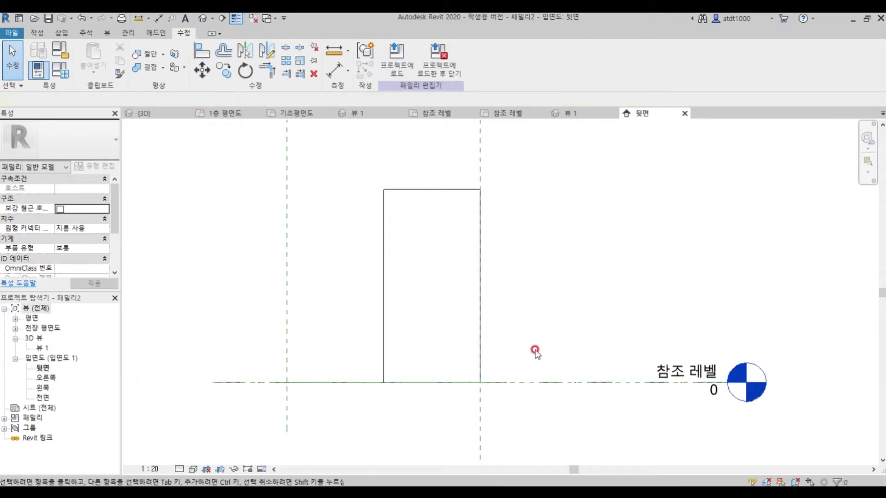
Align the panel's bottom edge with the reference level 참조 레벨 and lock the alignment
scroll(427, 280, "up", 2)
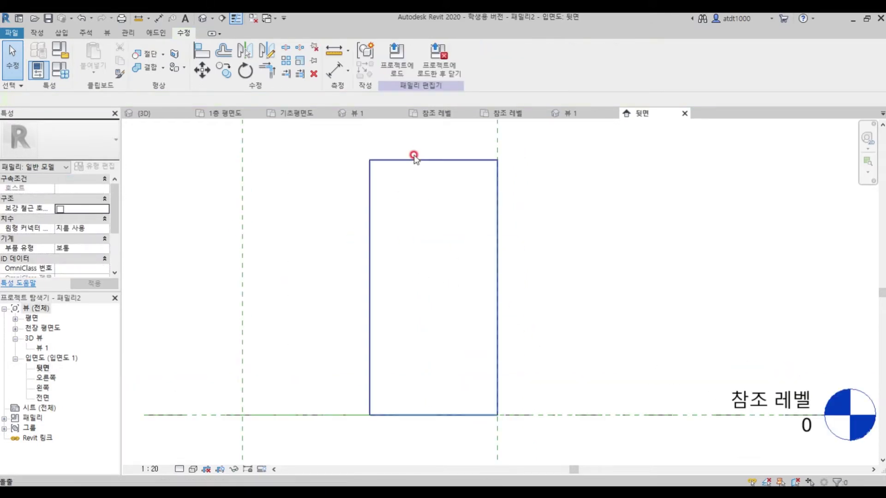
left_click(414, 166)
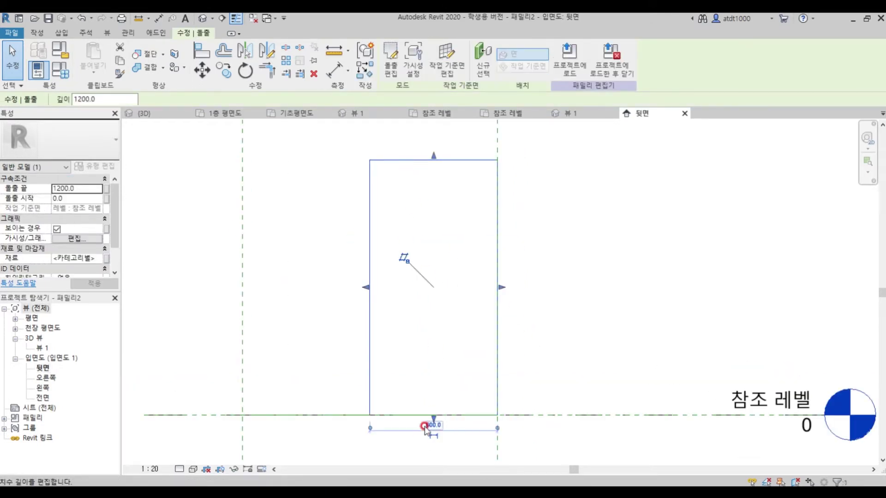
scroll(482, 422, "down", 1)
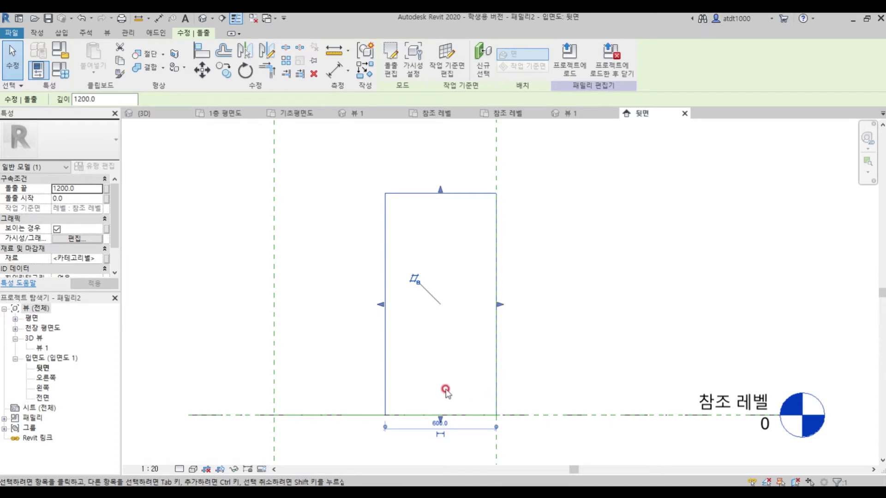
left_click(440, 420)
left_click(540, 417)
left_click(494, 441)
scroll(480, 444, "up", 3)
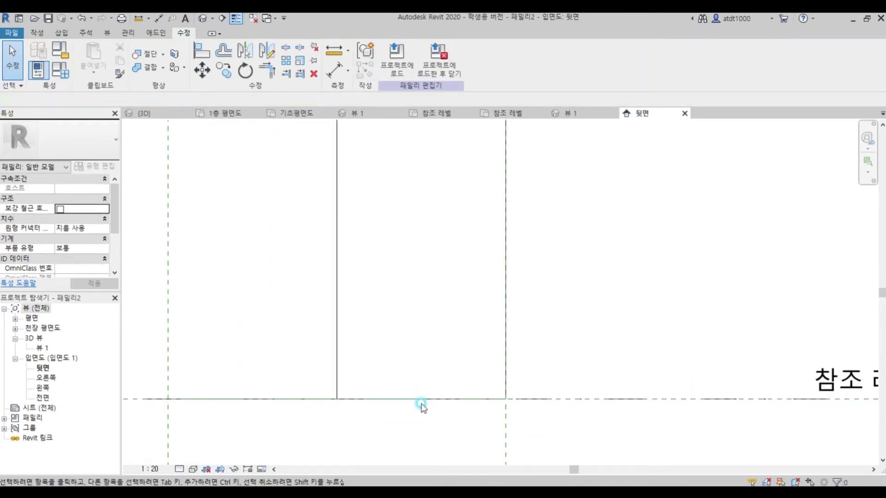
left_click(421, 404)
mouse_move(420, 402)
left_mouse_down()
mouse_move(427, 352)
mouse_move(435, 403)
left_mouse_up()
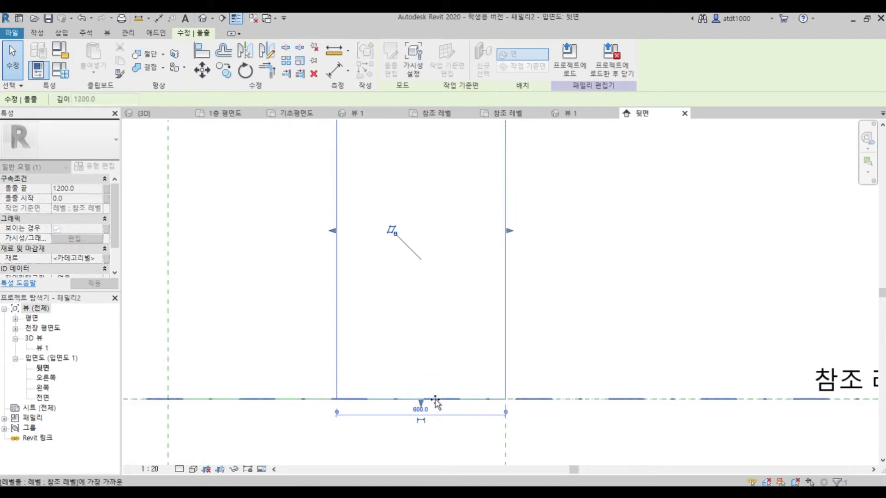
left_click(480, 418)
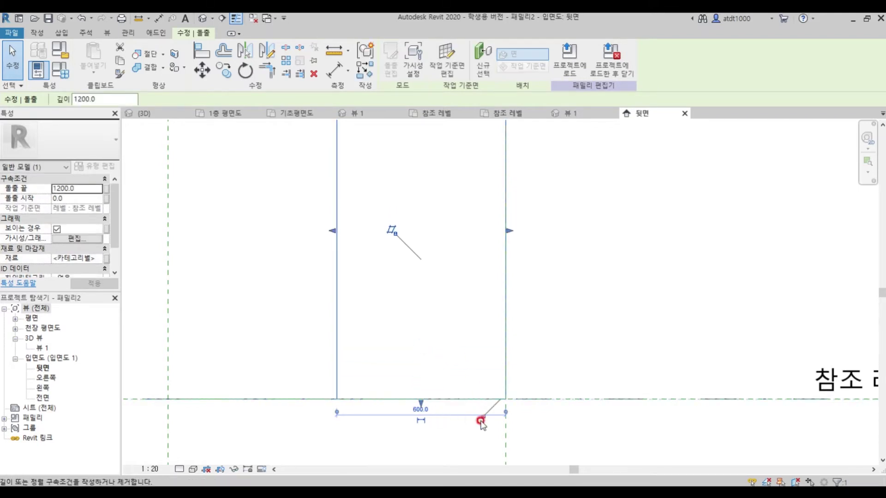
left_click(480, 420)
Align the panel's vertical edge with the adjacent vertical reference plane
scroll(460, 414, "down", 2)
mouse_move(494, 294)
left_mouse_down()
mouse_move(476, 298)
mouse_move(489, 296)
left_mouse_up()
left_click(533, 353)
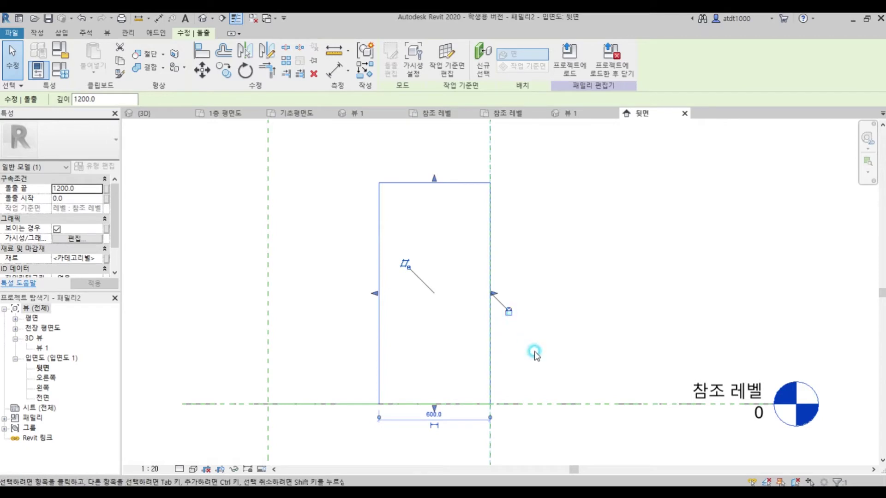
Dimension the panel's height from its top edge to its base, placing the dimension beside the panel
left_click(455, 184)
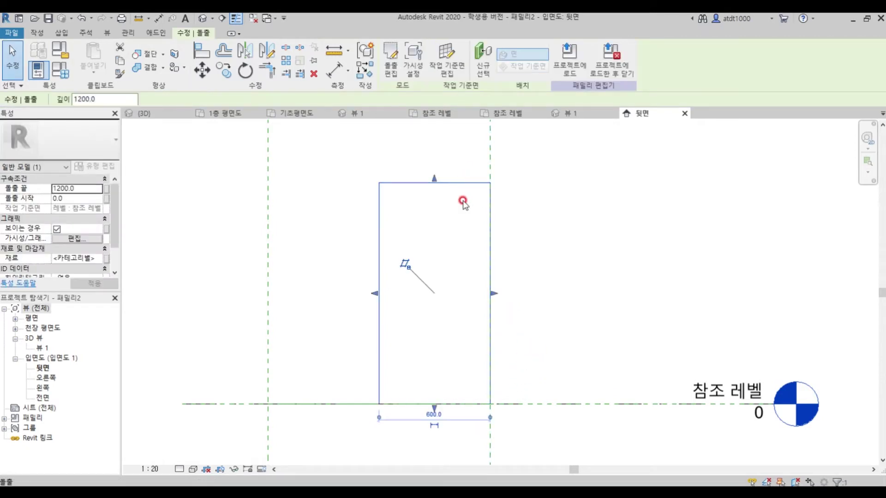
key("d")
key("i")
left_click(455, 183)
left_click(425, 405)
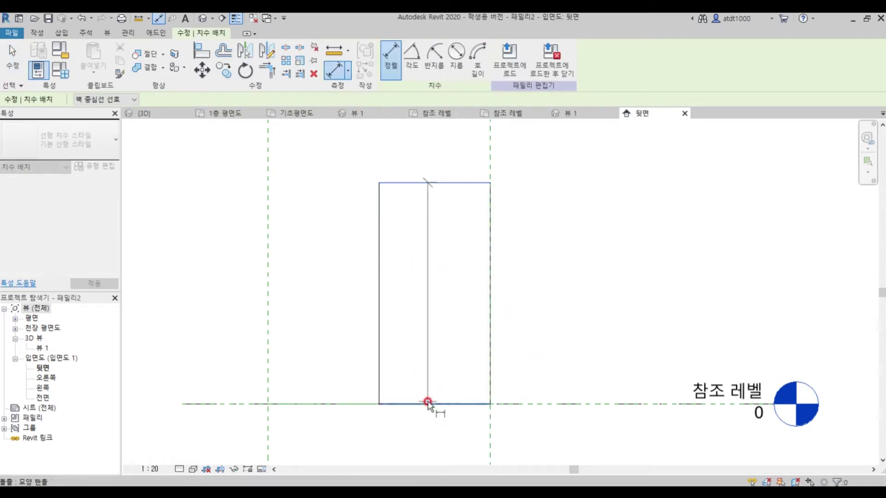
left_click(363, 307)
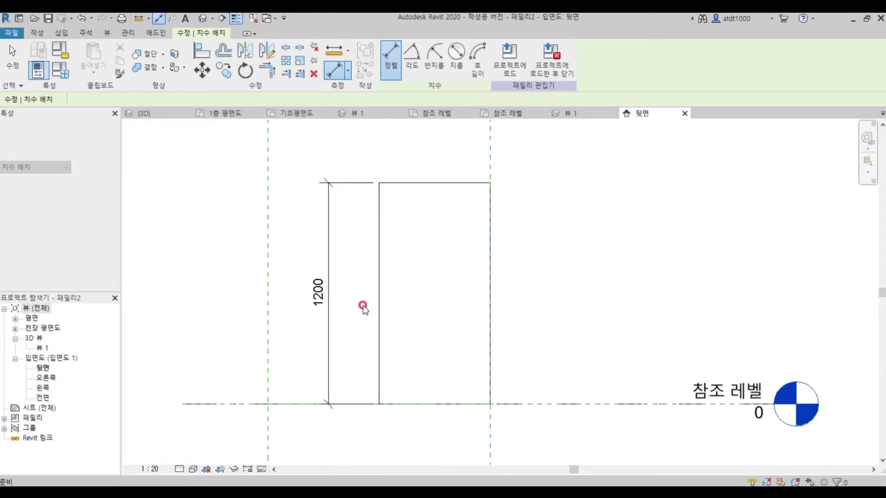
key("Escape")
Label the panel's height dimension with a new instance family parameter named H
left_click(327, 257)
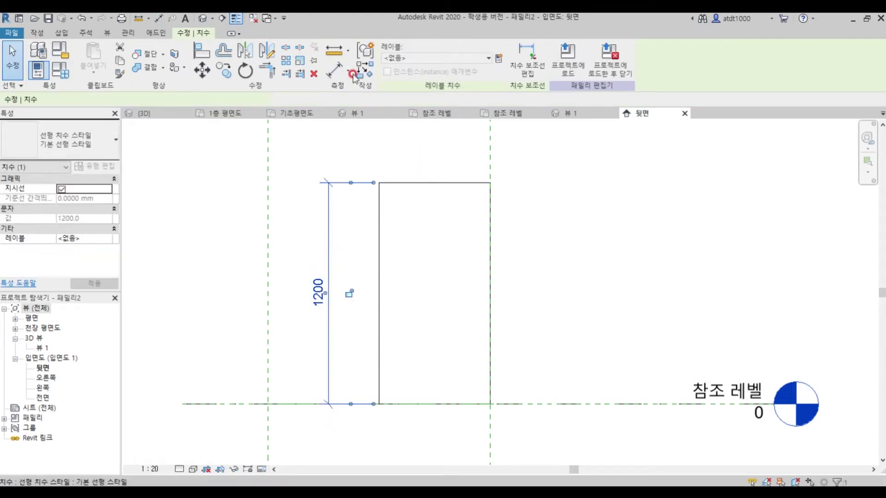
left_click(413, 59)
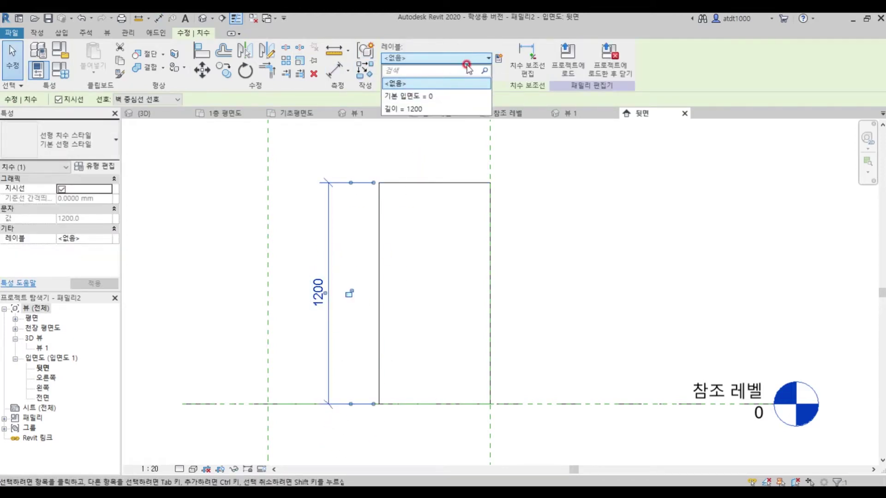
left_click(498, 59)
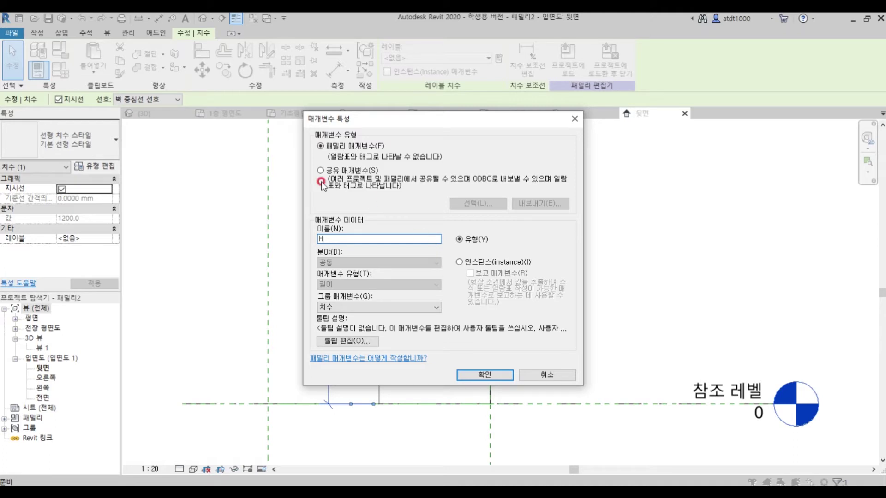
left_click(503, 263)
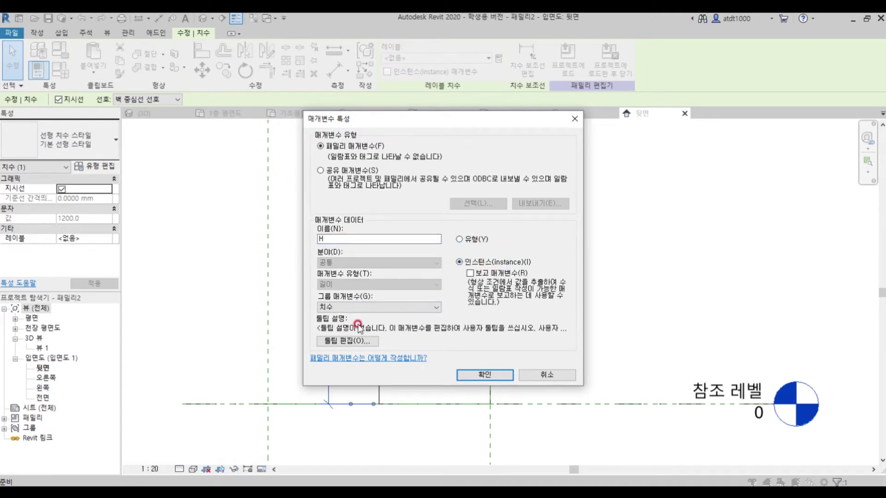
left_click(492, 376)
left_click(463, 259)
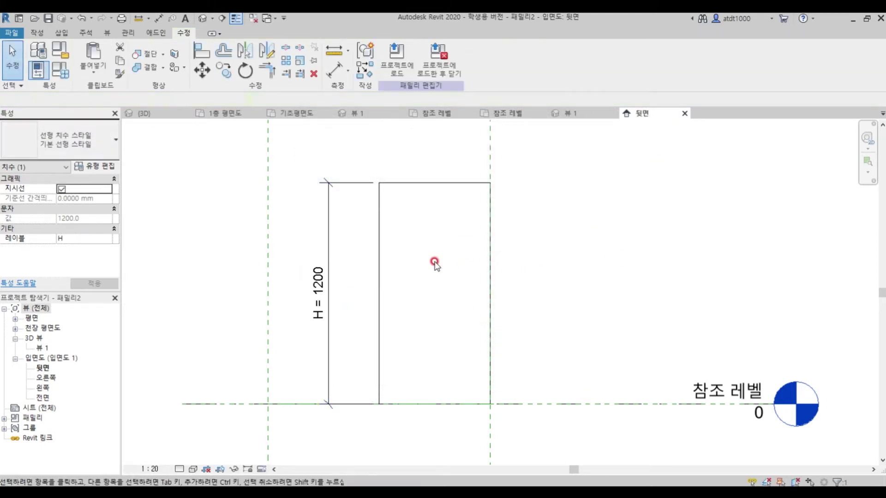
Test the H parameter in the family types by applying 900 and restoring it to 1200
left_click(324, 249)
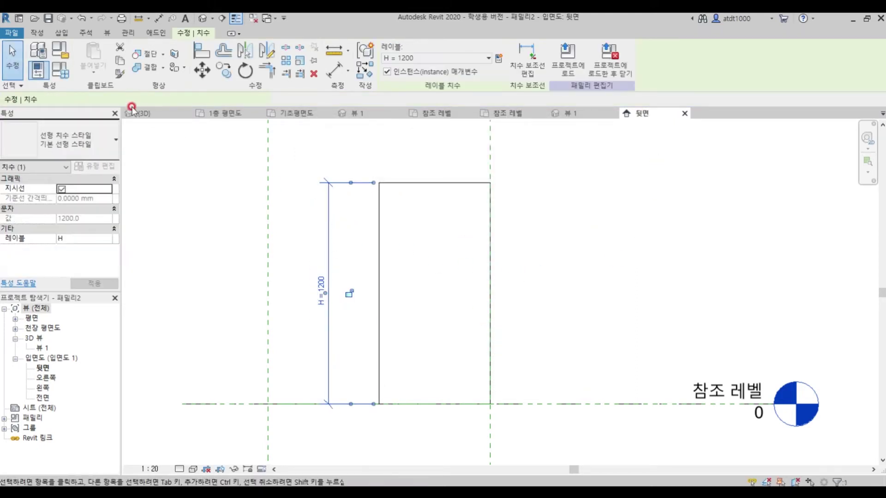
left_click(65, 73)
left_click(66, 76)
left_click_drag(326, 103, 577, 112)
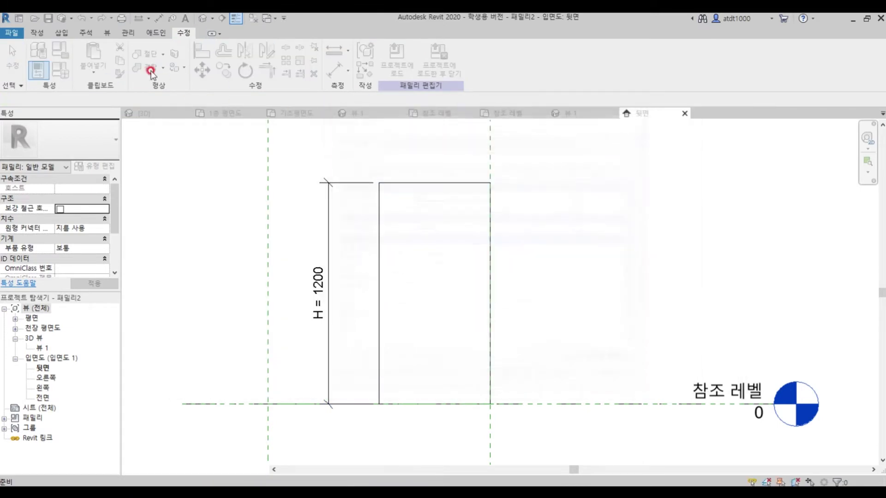
left_click(62, 72)
left_click_drag(432, 123, 591, 121)
left_click(606, 223)
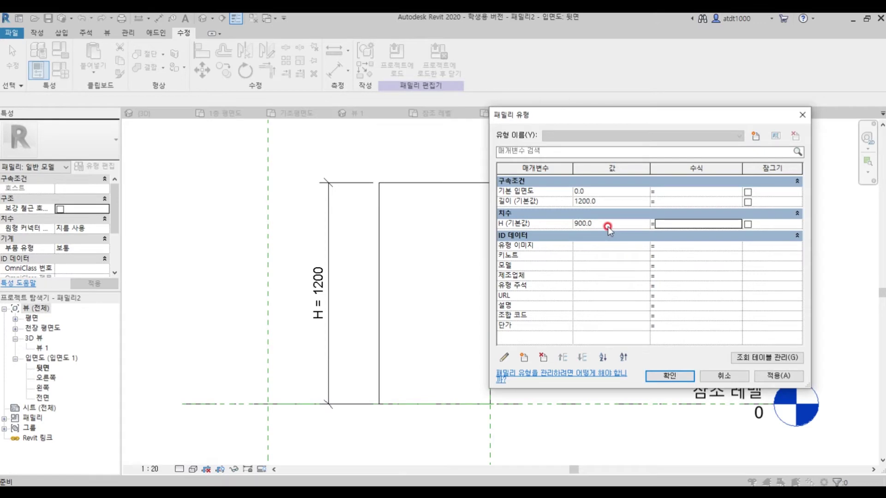
left_click(774, 377)
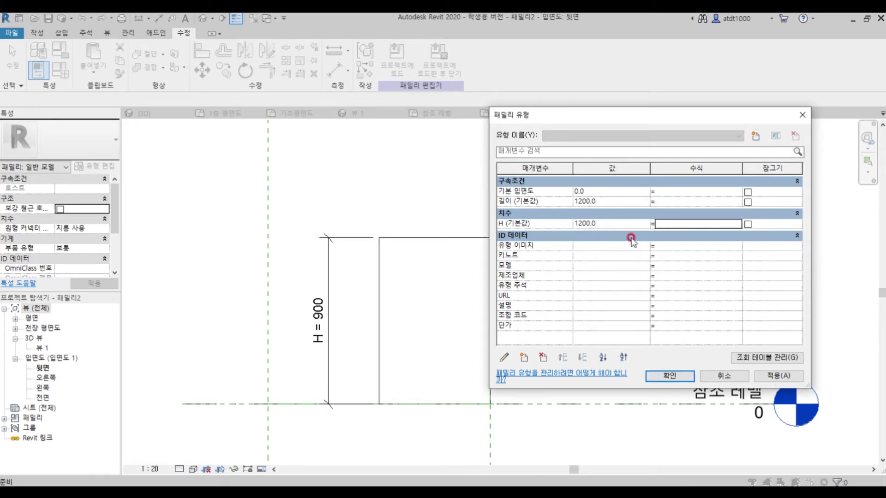
left_click(775, 377)
left_click(670, 376)
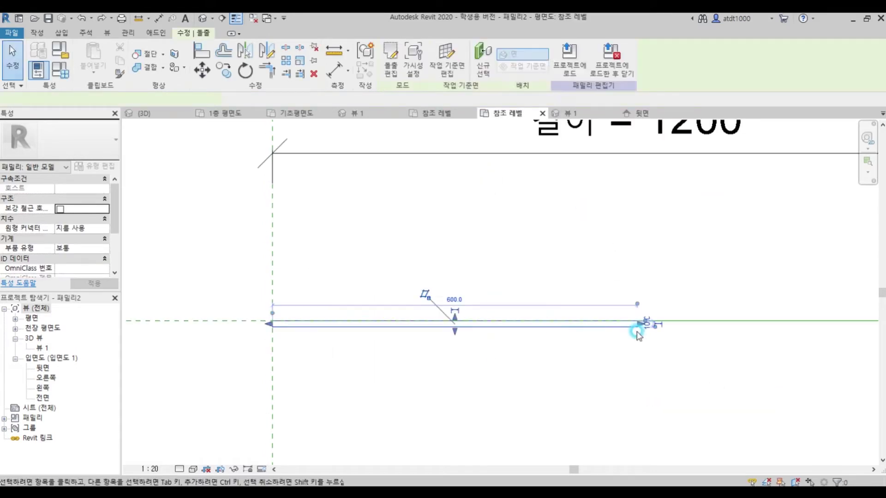
Dimension the panel's width in the reference-level plan, from the starting reference plane to its far end
key("d")
key("i")
left_click(272, 326)
left_click(636, 326)
left_click(614, 265)
key("Escape")
Label the panel's width dimension with a new instance family parameter named W
left_click(499, 59)
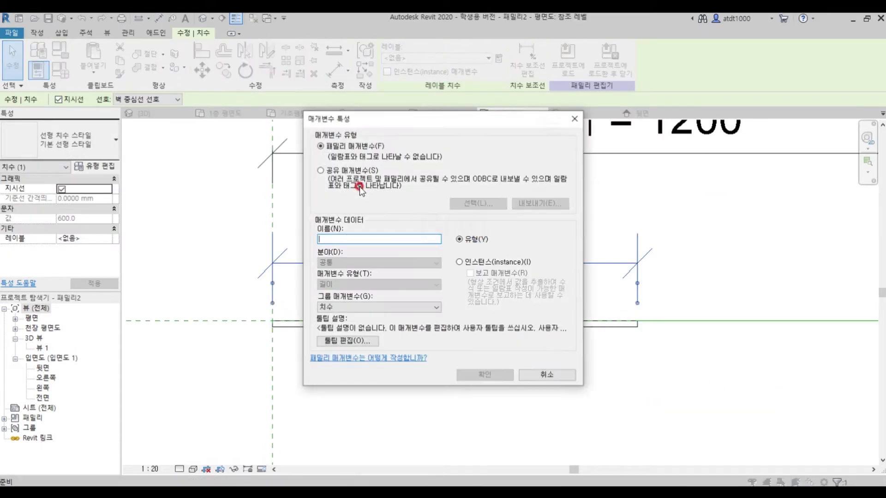
left_click(485, 262)
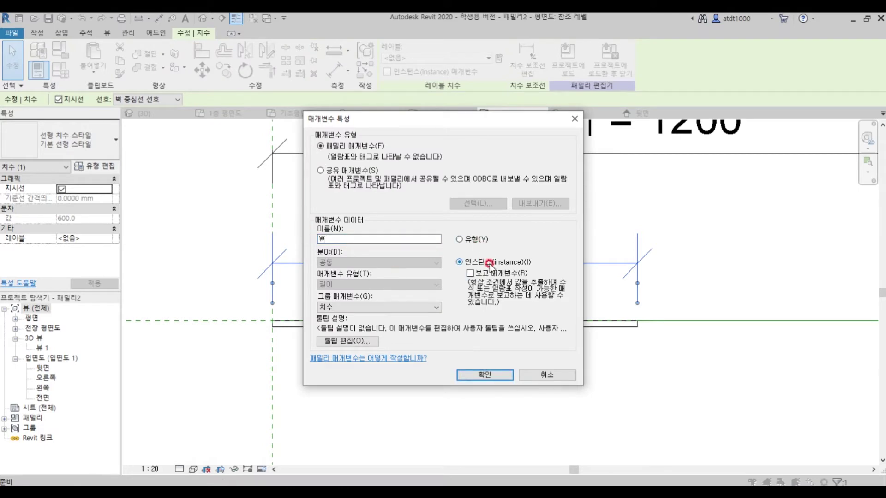
left_click(482, 374)
left_click(316, 320)
Try editing the W parameter's value in the family types and undo the last change
left_click(53, 70)
left_click(599, 233)
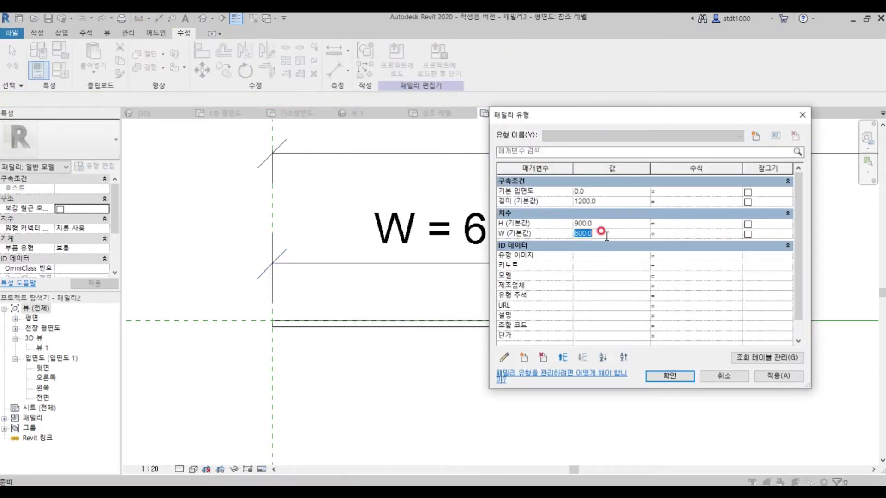
left_click(670, 376)
key("ctrl+z")
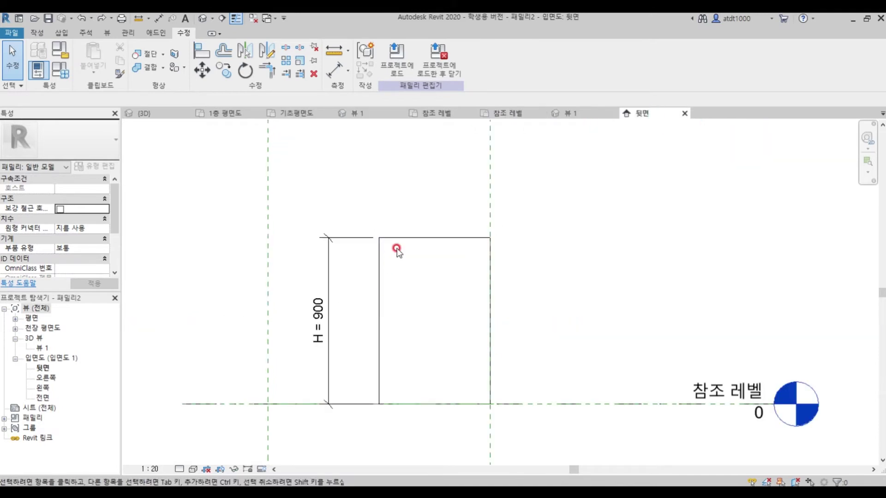
Review the panel in the rear elevation and 3D view, and examine the frame layout in the Euroform picture 유로폼-2.gif in Photos
left_click(396, 238)
left_click(500, 151)
scroll(401, 315, "down", 3)
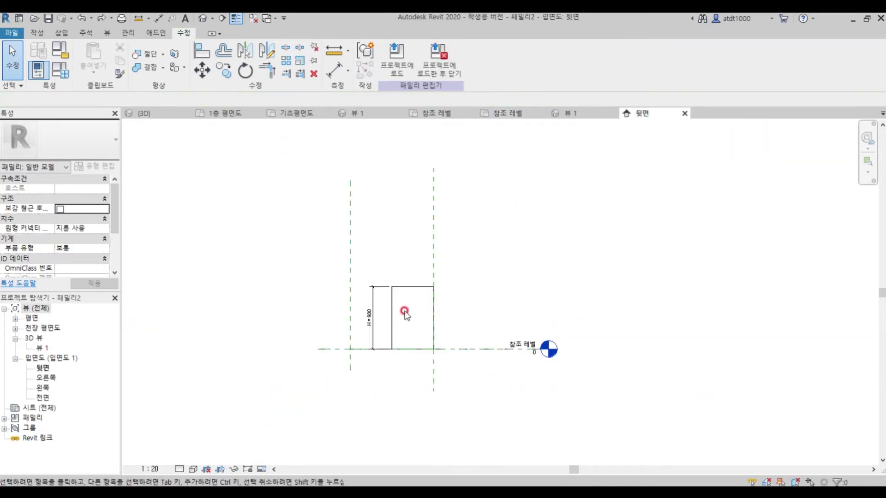
scroll(395, 304, "up", 2)
left_click(560, 113)
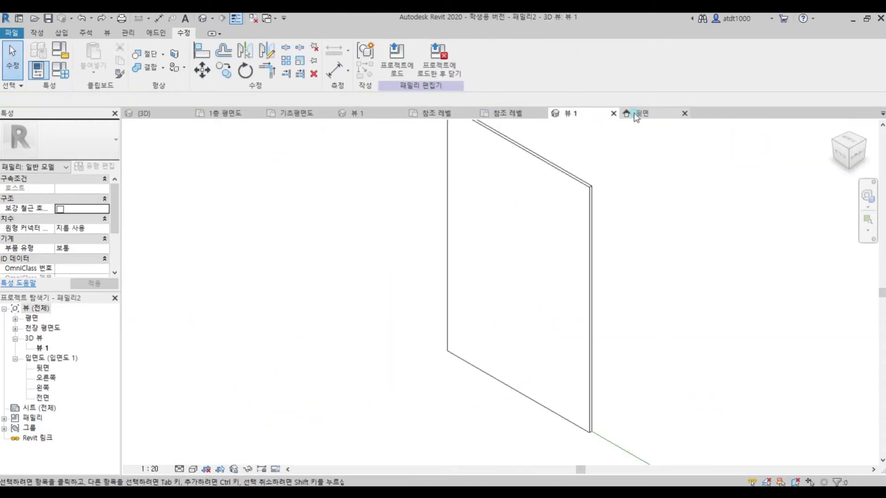
left_click(630, 113)
key("alt+Tab")
left_click(419, 246)
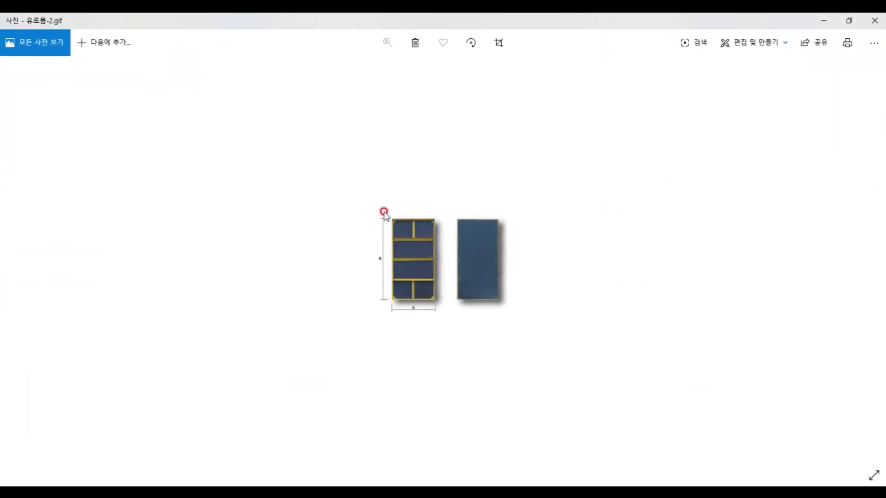
left_click_drag(494, 14, 885, 277)
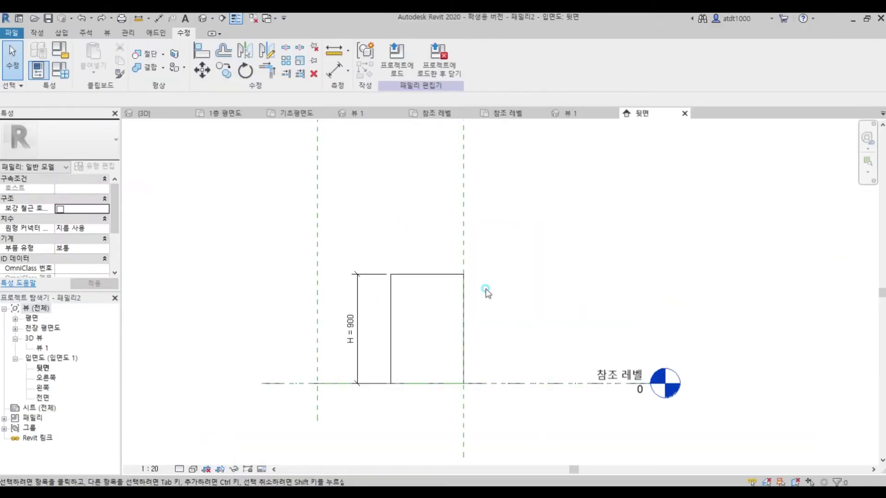
Start an extrusion in Revit's rear elevation and sketch a rectangle over the panel's outline from corner to corner
scroll(487, 292, "up", 4)
left_click(37, 33)
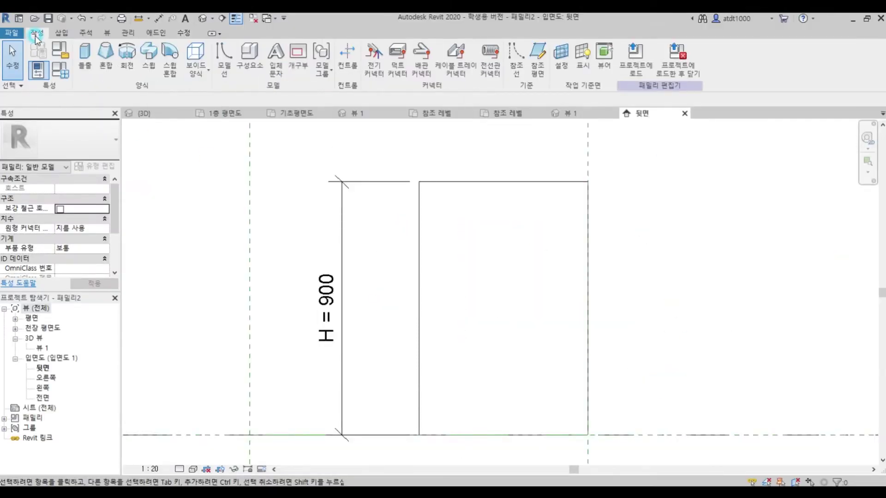
left_click(85, 57)
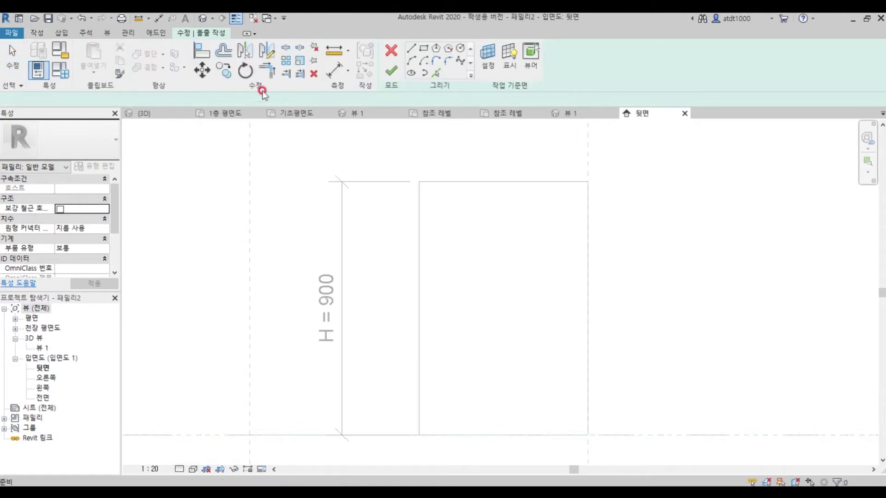
left_click(425, 51)
left_click(419, 182)
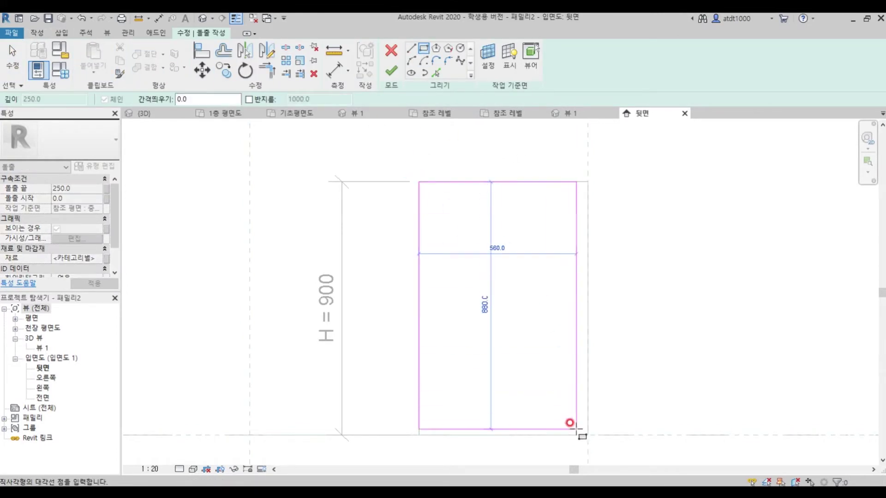
left_click(584, 433)
key("Escape")
key("Escape")
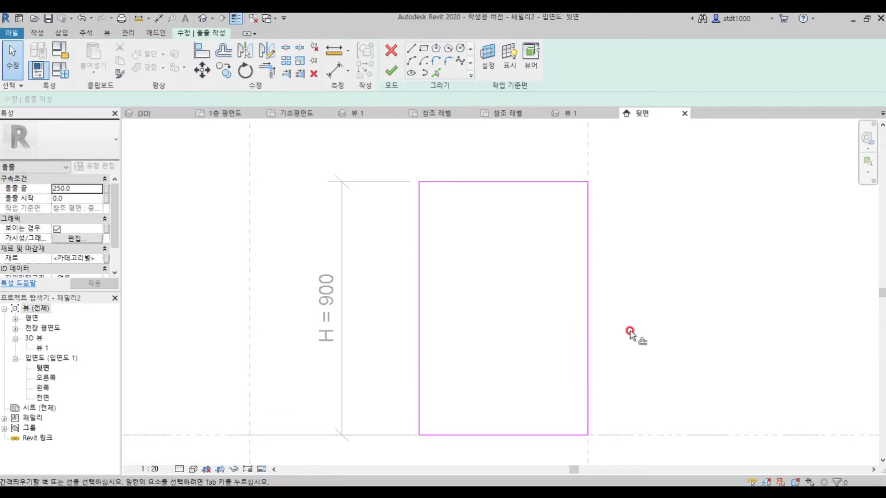
Offset the rectangle 5 mm inward as a copy to form a frame profile, and finish the extrusion
key("o")
key("f")
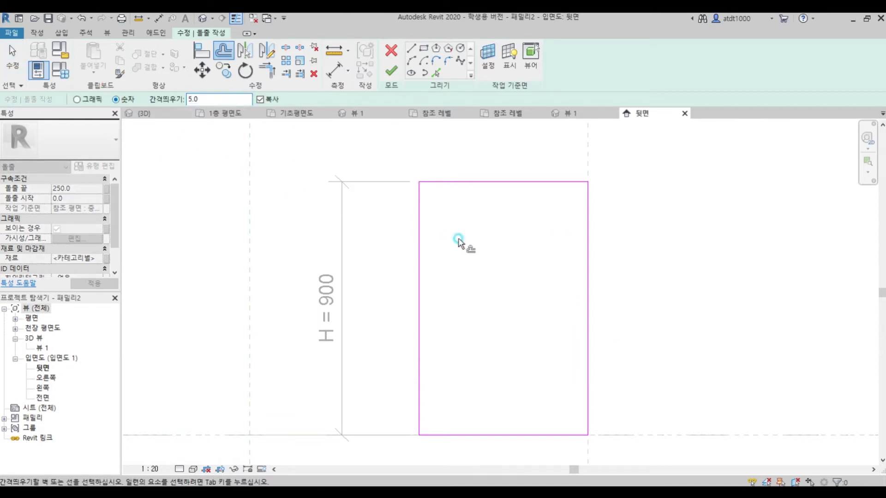
left_click(450, 183)
key("Escape")
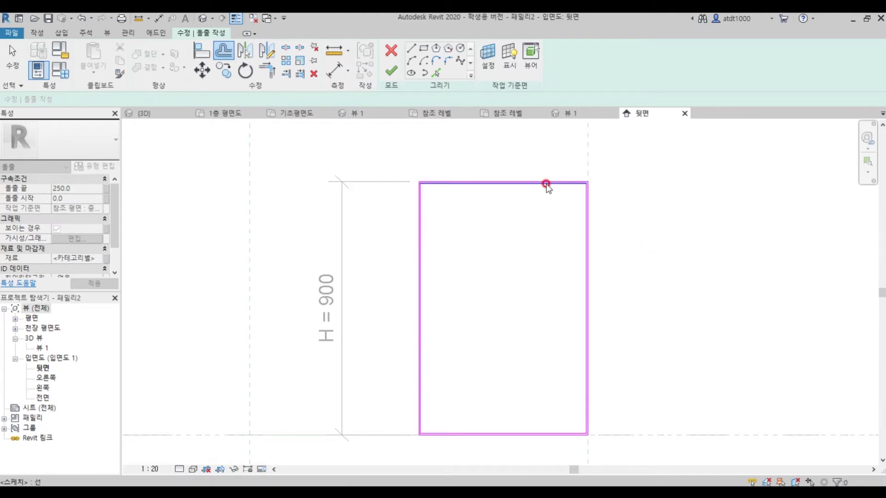
key("Escape")
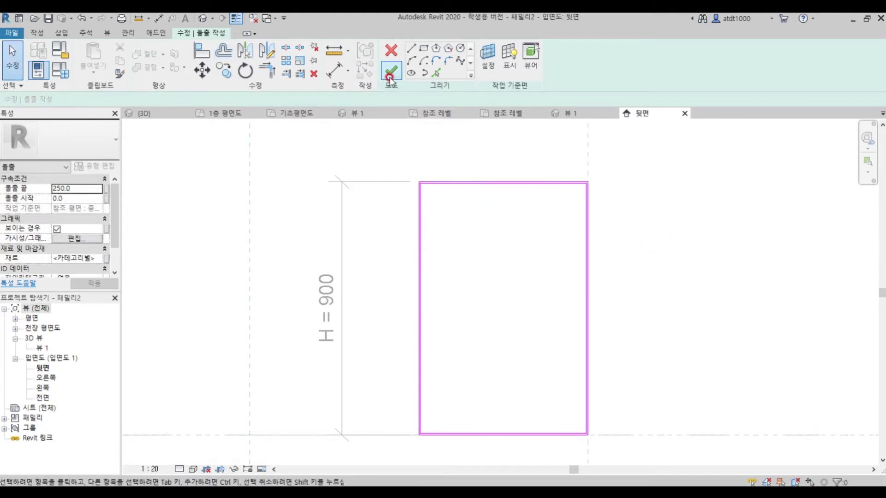
left_click(390, 73)
key("Escape")
In the 3D view, pull the frame extrusion's start onto the panel's face at 10 mm and lock it there
left_click(587, 113)
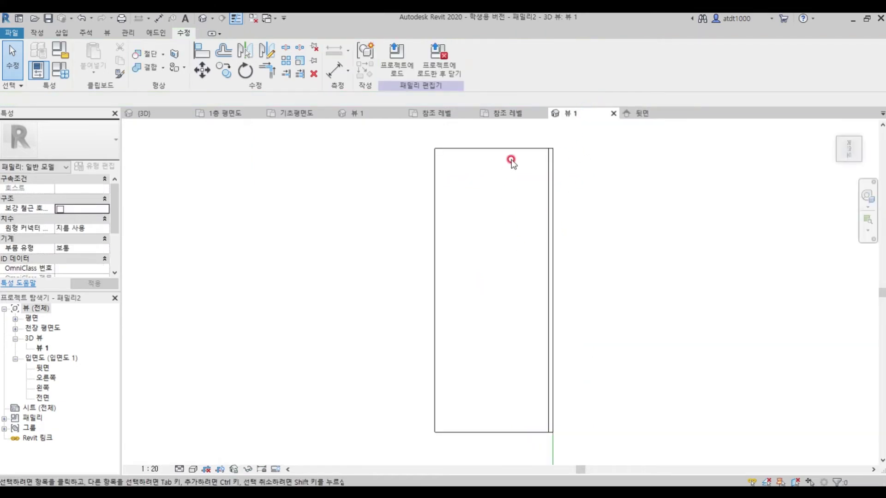
left_click(527, 147)
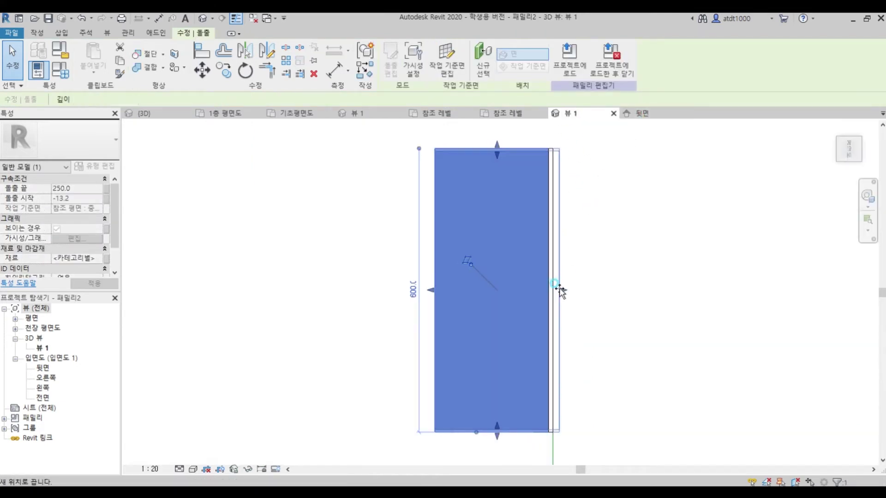
left_click_drag(546, 291, 548, 293)
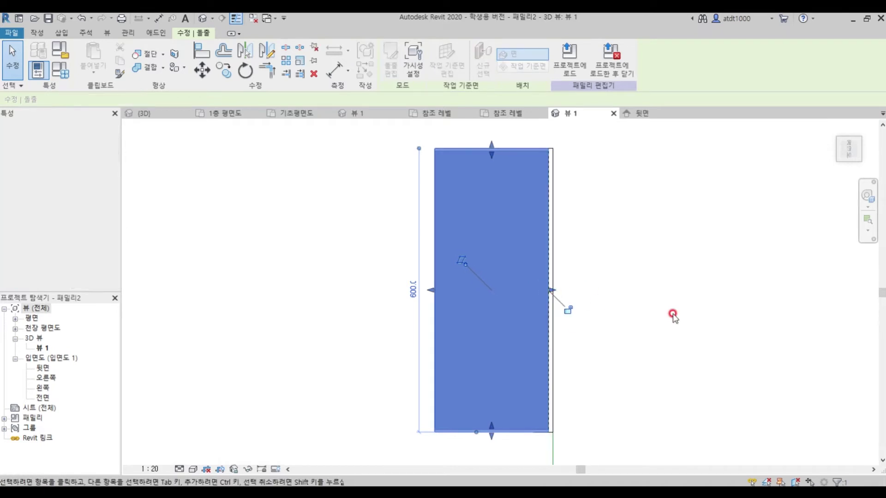
left_click(570, 311)
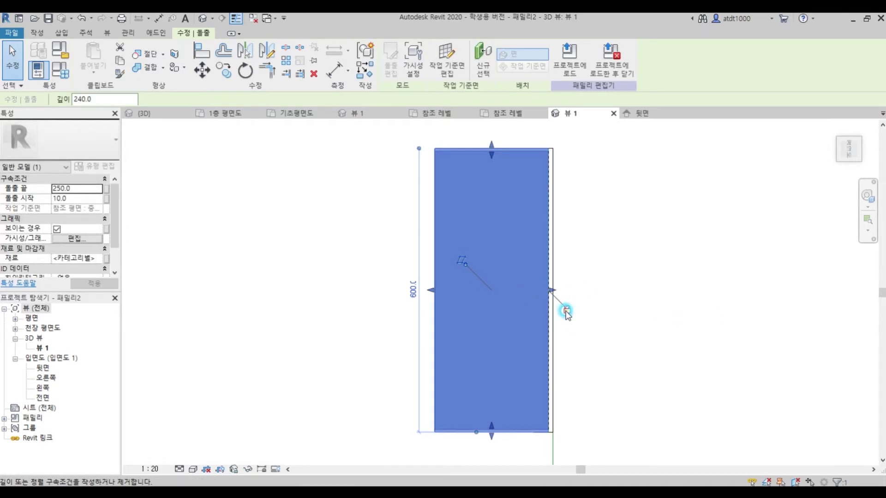
Set the frame extrusion's end to 50 mm and apply it
left_click(79, 189)
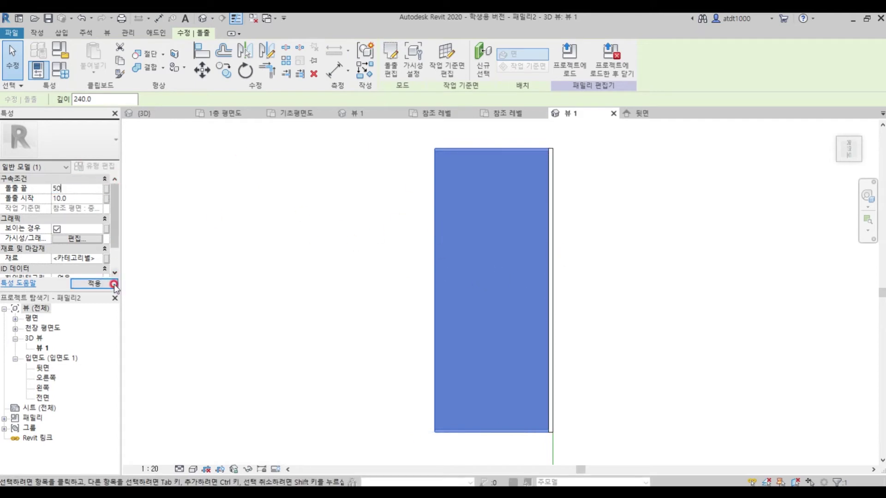
left_click(114, 285)
left_click(297, 306)
In the rear elevation, pull the frame extrusion's outer edges onto the panel's outline
left_click(631, 115)
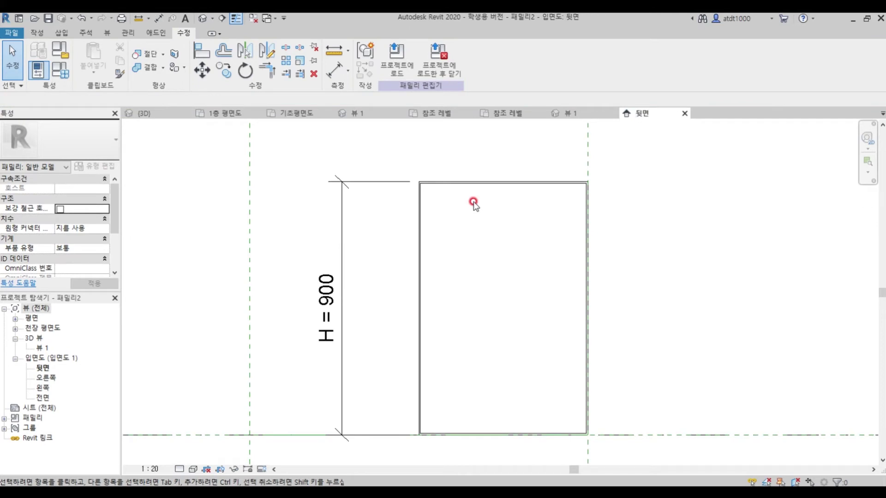
left_click(495, 183)
scroll(401, 310, "up", 5)
scroll(602, 270, "down", 3)
scroll(602, 266, "up", 3)
left_click_drag(638, 277, 643, 277)
scroll(663, 311, "down", 4)
scroll(586, 415, "up", 6)
left_click_drag(466, 408, 466, 417)
scroll(518, 377, "down", 6)
scroll(509, 171, "up", 6)
left_click_drag(497, 181, 499, 173)
scroll(499, 174, "down", 3)
Dimension the frame's thickness on all four sides in the rear elevation
key("d")
key("i")
scroll(466, 162, "up", 1)
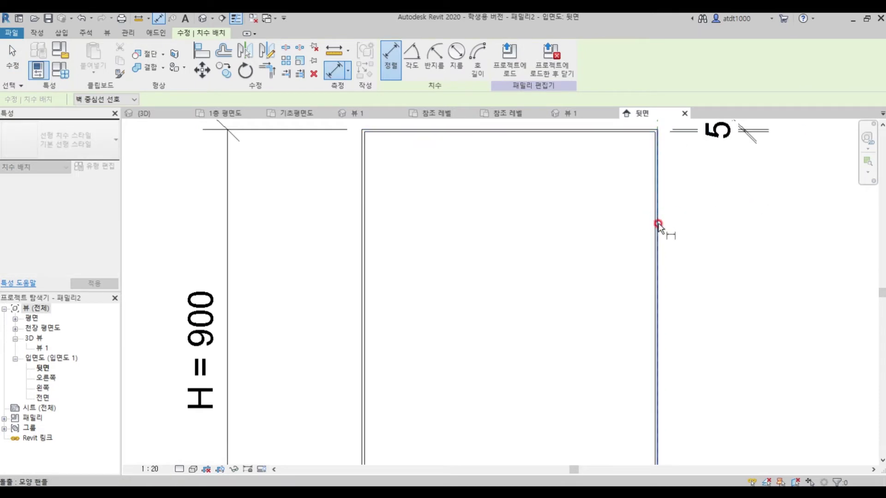
scroll(658, 225, "down", 2)
scroll(491, 287, "up", 3)
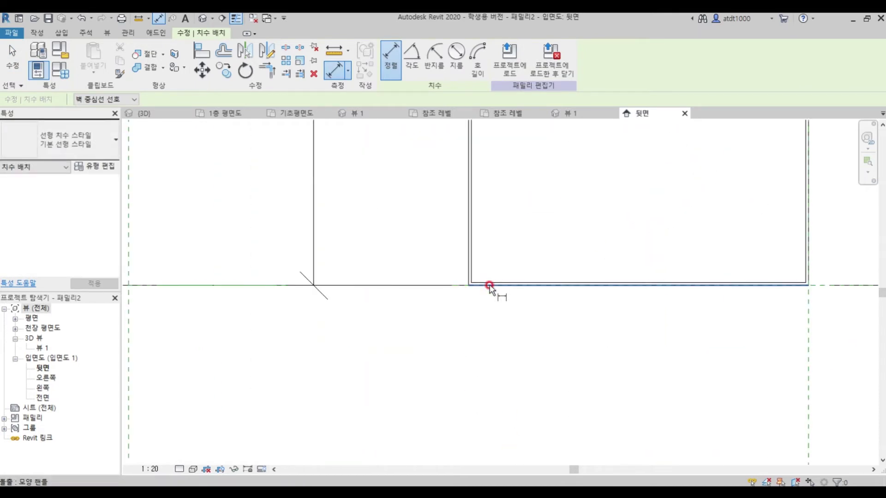
left_click(477, 264)
left_click(469, 264)
left_click(476, 370)
key("Escape")
left_click(469, 340)
key("Escape")
scroll(514, 368, "down", 3)
left_click(607, 176)
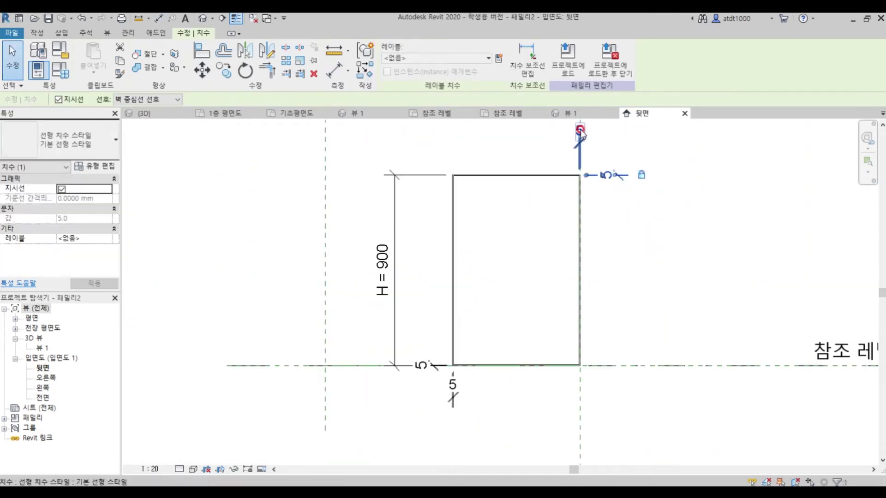
left_click(691, 278)
Test the frame by setting the height dimension H to 600
middle_click_drag(690, 278, 652, 297)
scroll(652, 296, "down", 1)
scroll(539, 323, "up", 1)
scroll(423, 225, "up", 1)
left_click(424, 207)
key("Escape")
middle_click_drag(461, 181, 475, 162)
left_click(436, 247)
key("Escape")
scroll(510, 306, "down", 1)
left_click(404, 251)
left_click(397, 272)
type("600")
key("Return")
scroll(584, 254, "up", 2)
scroll(502, 277, "down", 1)
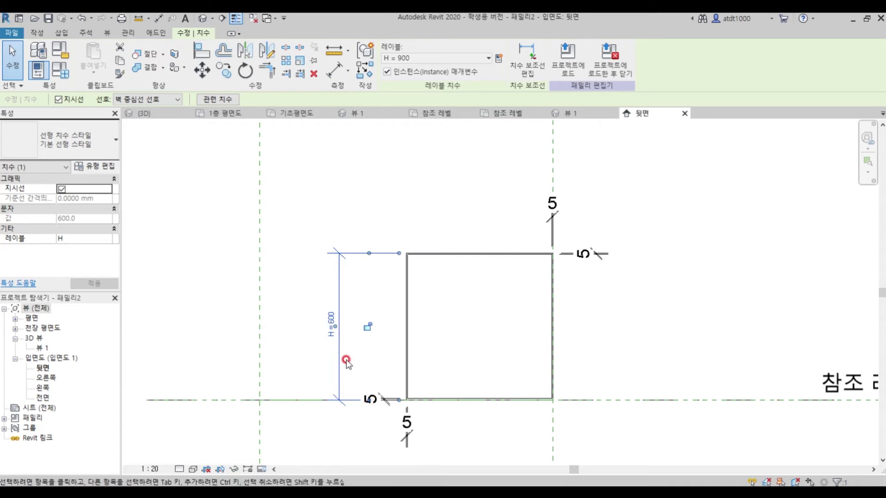
Set the height dimension H back to 900
left_click(359, 383)
scroll(350, 346, "up", 1)
left_click(326, 309)
left_click(331, 310)
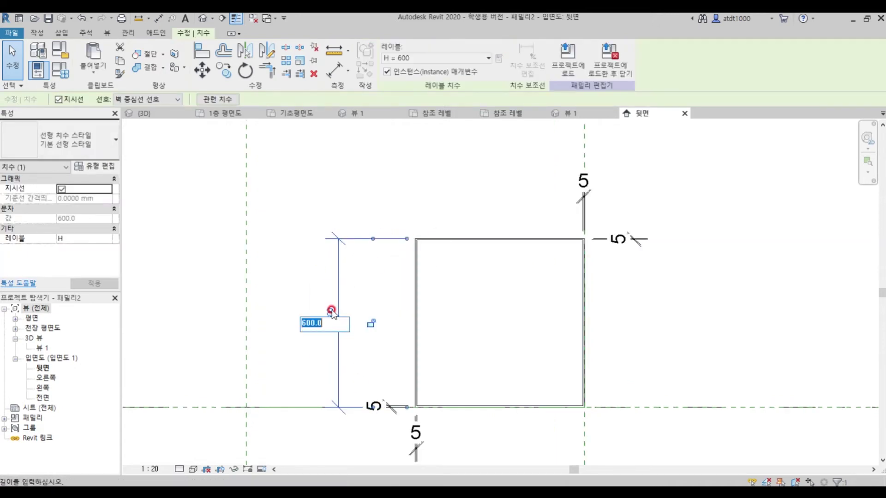
type("900")
key("Return")
scroll(330, 312, "down", 1)
key("Escape")
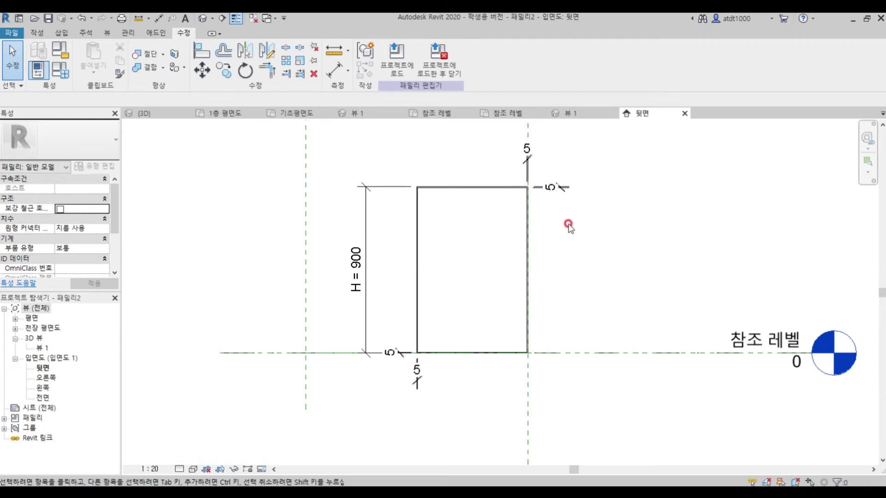
Consult the Euroform picture in Photos, and start an extrusion in Revit with a line along the frame's inner top edge
scroll(530, 247, "up", 2)
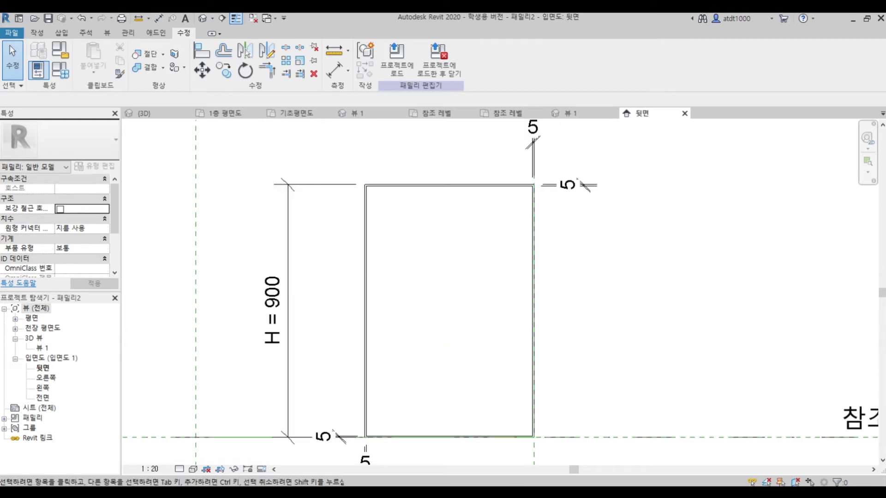
left_click(627, 443)
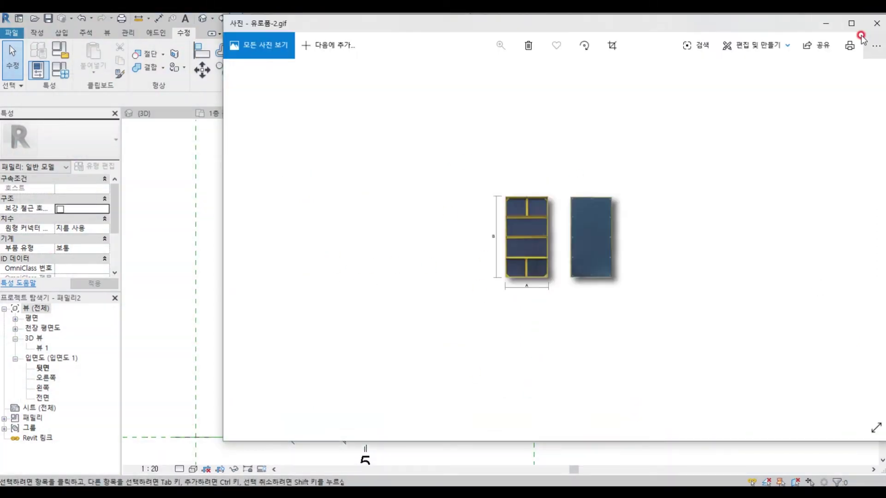
left_click_drag(642, 24, 562, 51)
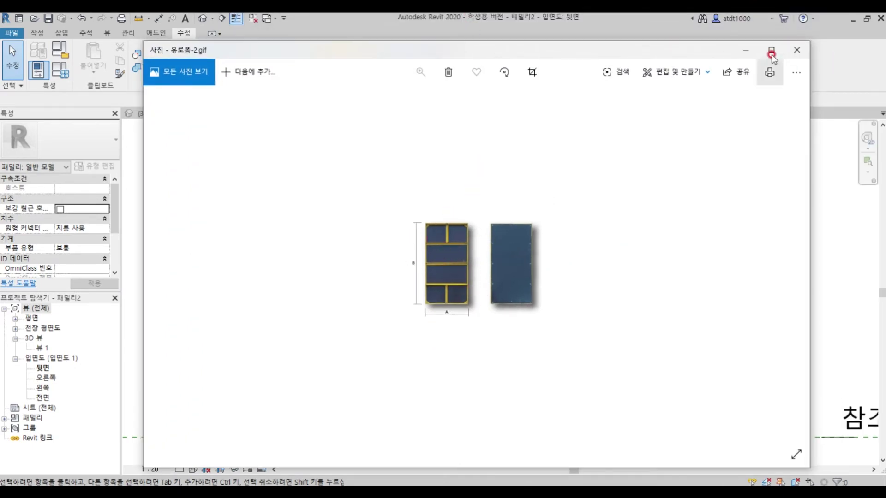
left_click(750, 49)
left_click(37, 33)
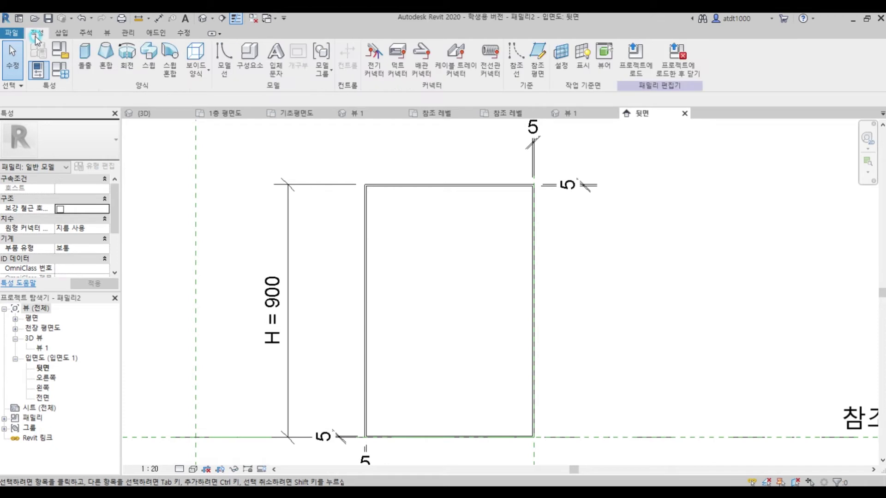
left_click(86, 54)
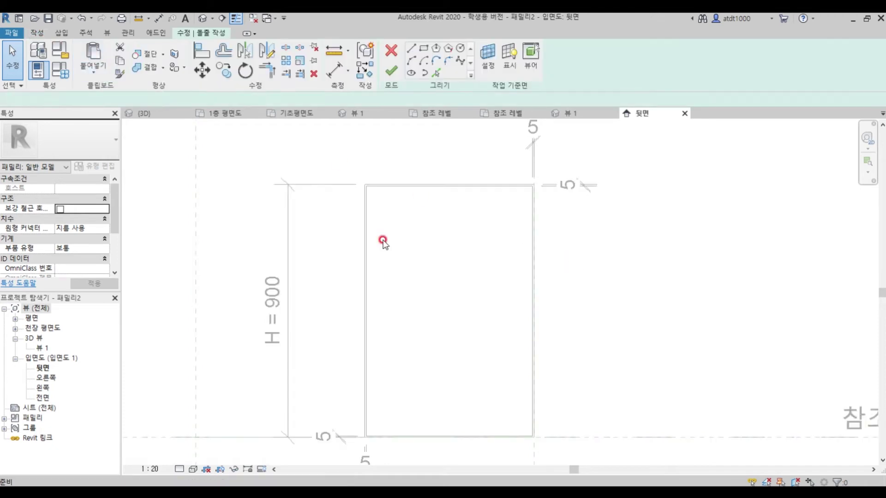
scroll(367, 187, "up", 3)
left_click(365, 184)
left_click(807, 184)
scroll(569, 216, "down", 3)
key("Escape")
key("Escape")
Copy the top line downward three times at 225 mm spacing
left_click(518, 208)
key("c")
key("o")
left_click(558, 152)
type("225")
key("Return")
type("225")
key("Return")
key("Escape")
Dimension the frame's inner height between its inner bottom and top edges, placing the dimension beside the H dimension
middle_click_drag(551, 295, 496, 240)
key("d")
key("i")
left_click(457, 380)
left_click(458, 163)
left_click(367, 272)
key("Escape")
key("Escape")
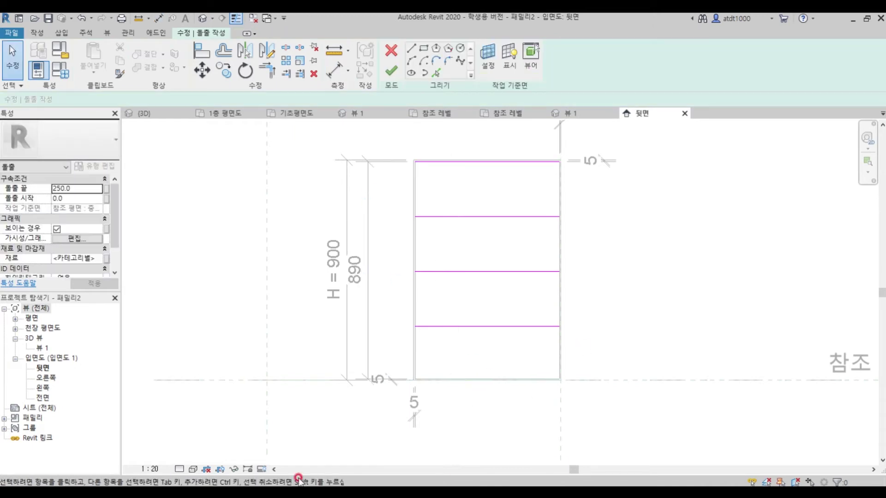
Replace the copied lines with three copies of the top line at 222.5 mm spacing, and remove the original top line
left_click_drag(498, 408, 406, 194)
key("Delete")
left_click(455, 161)
key("c")
key("o")
left_click(458, 128)
type("222.5")
key("Return")
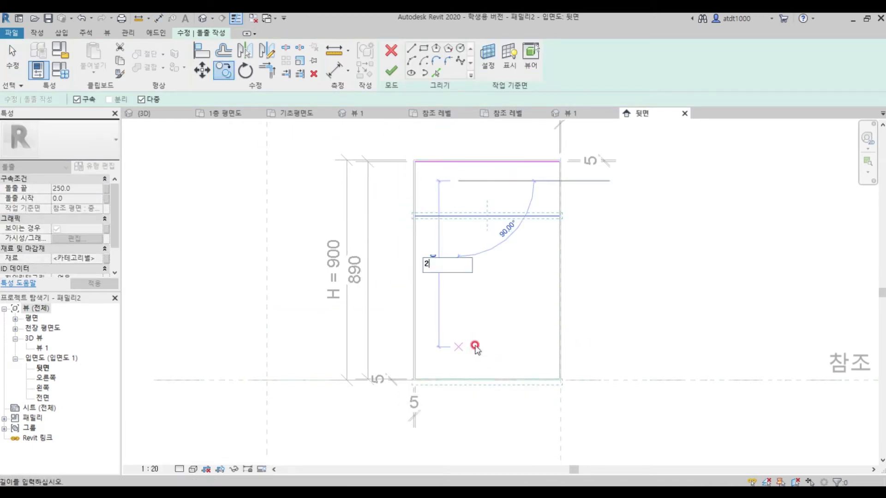
key("Escape")
key("Escape")
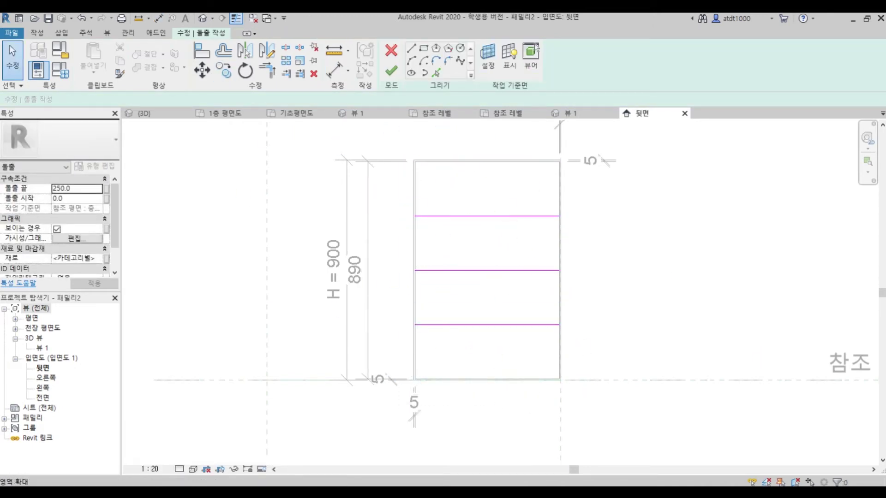
Offset each of the three horizontal lines to form the parallel edges of the crossbars
scroll(397, 254, "up", 2)
key("o")
key("f")
scroll(501, 198, "up", 3)
left_click(504, 196)
left_click(466, 391)
scroll(473, 406, "down", 1)
scroll(470, 415, "up", 1)
left_click(481, 402)
key("Escape")
scroll(405, 322, "down", 6)
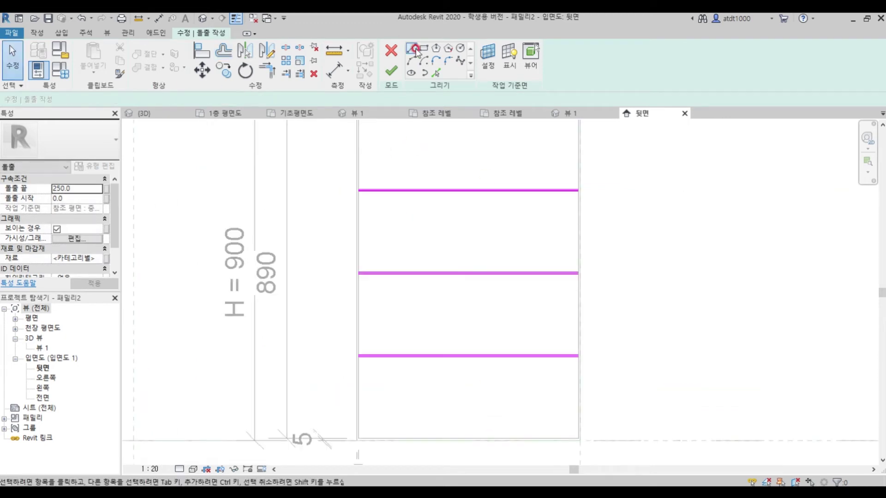
Close both ends of the upper crossbar profile with short vertical lines along the frame's inner edges
left_click(415, 50)
scroll(368, 184, "up", 5)
left_click(322, 211)
left_click(321, 220)
scroll(288, 187, "down", 3)
left_click(727, 186)
left_click(726, 195)
key("Escape")
key("Escape")
Copy the upper crossbar profile's short closing end lines onto the middle and lower crossbar profiles
scroll(784, 211, "down", 5)
left_click_drag(779, 201, 551, 219)
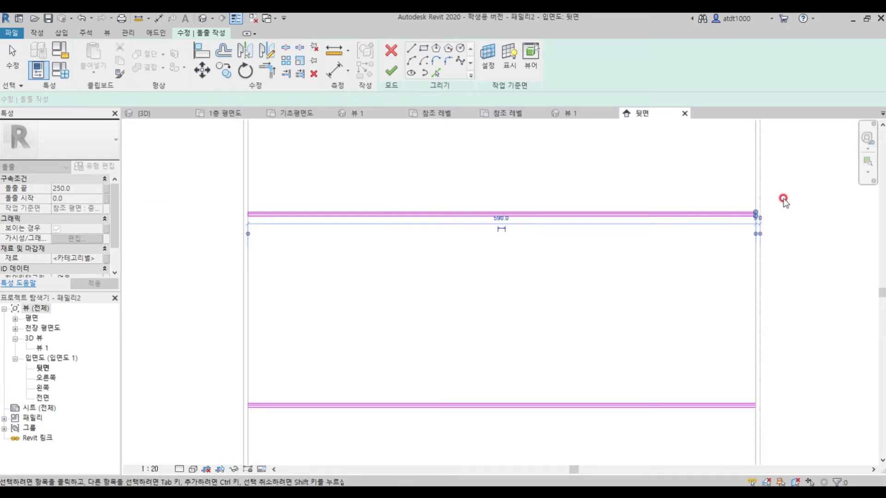
key("c")
key("o")
scroll(525, 208, "up", 5)
left_click(489, 203)
scroll(491, 152, "down", 3)
left_click(491, 312)
middle_click_drag(490, 313, 480, 167)
left_click(490, 313)
scroll(492, 312, "up", 3)
key("Escape")
Finish the crossbar extrusion sketch
scroll(496, 314, "down", 3)
scroll(481, 179, "up", 4)
scroll(438, 258, "down", 5)
scroll(449, 245, "up", 3)
left_click(450, 272)
key("Escape")
left_click(392, 71)
scroll(466, 202, "down", 3)
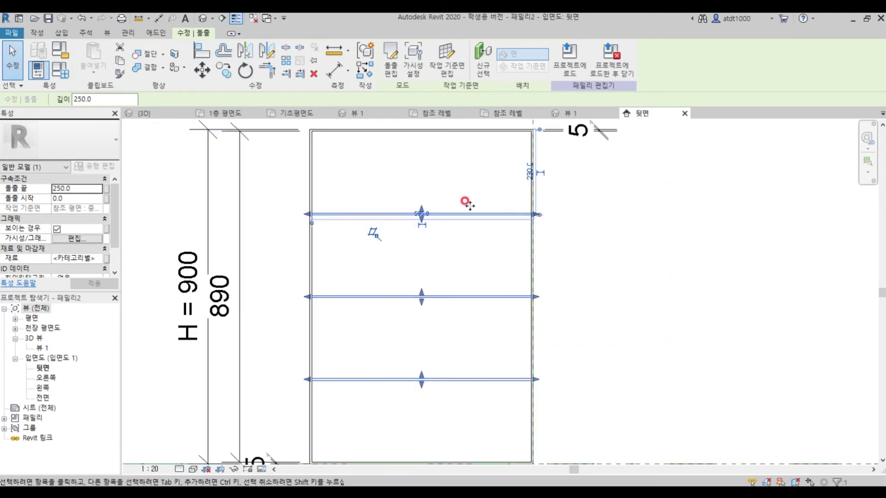
In the 3D view, move the crossbars' extrusion start to 10 mm, flush with the panel edge, and lock it there
left_click(555, 114)
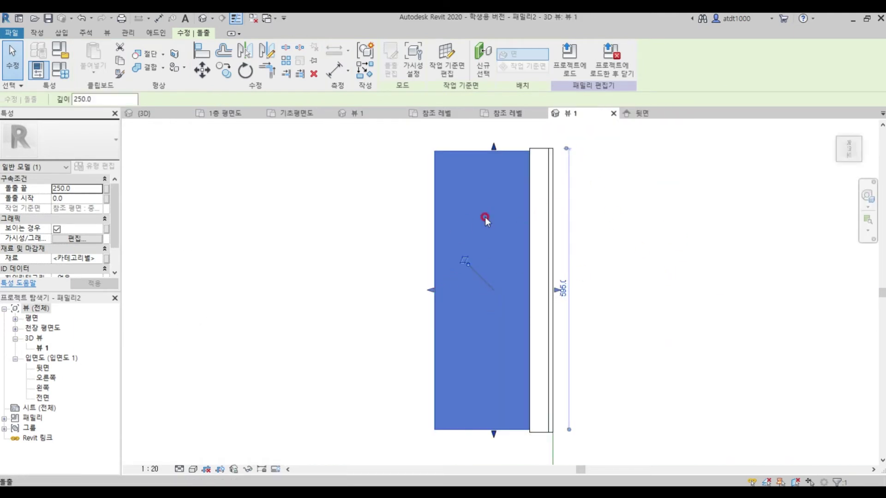
scroll(558, 287, "up", 3)
left_click_drag(559, 297, 554, 305)
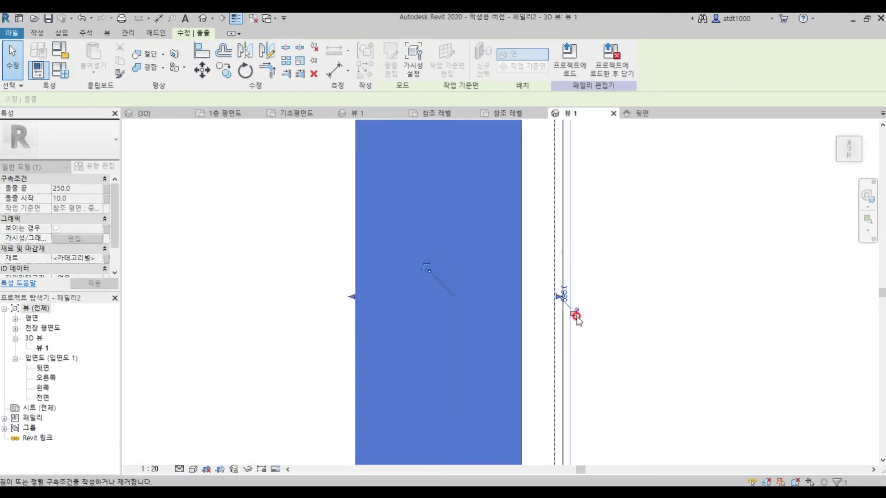
key("Escape")
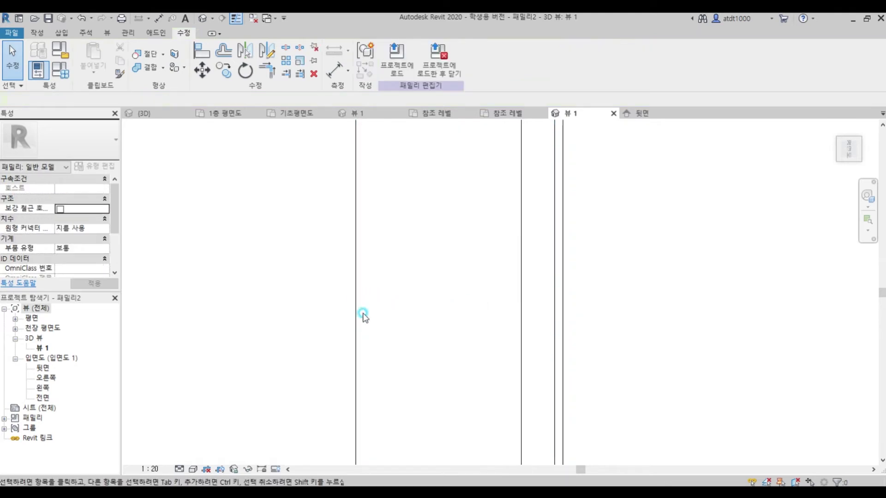
left_click(417, 319)
left_click_drag(558, 297, 575, 318)
left_click(574, 315)
scroll(537, 344, "down", 2)
scroll(529, 338, "up", 1)
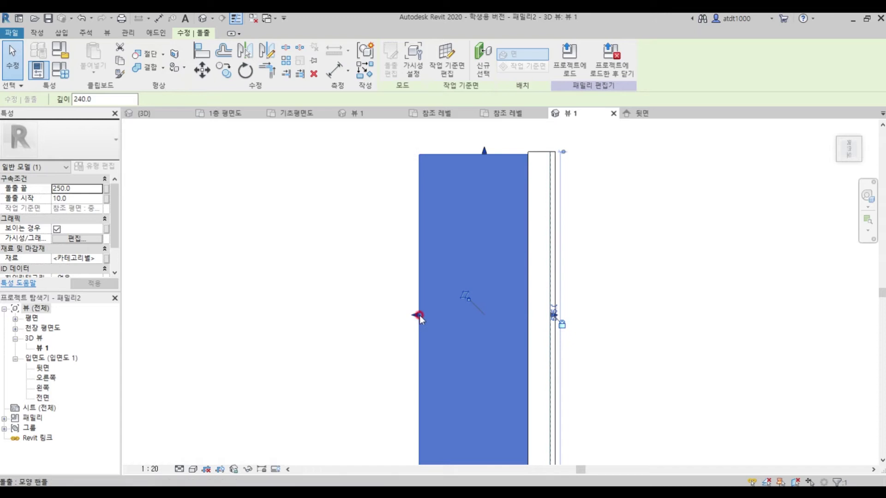
Pull the crossbars' extrusion end back to 50 mm, flush with the frame's edge, and lock it there
left_click_drag(420, 319, 418, 318)
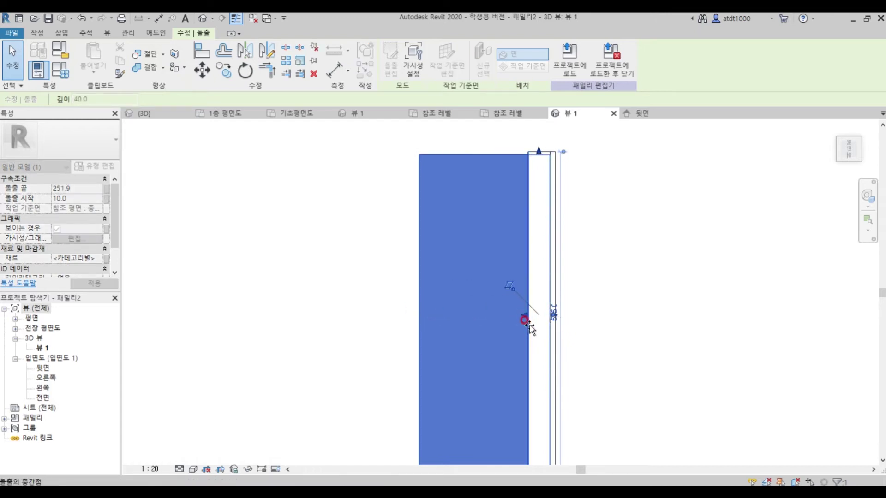
left_click_drag(529, 328, 524, 306)
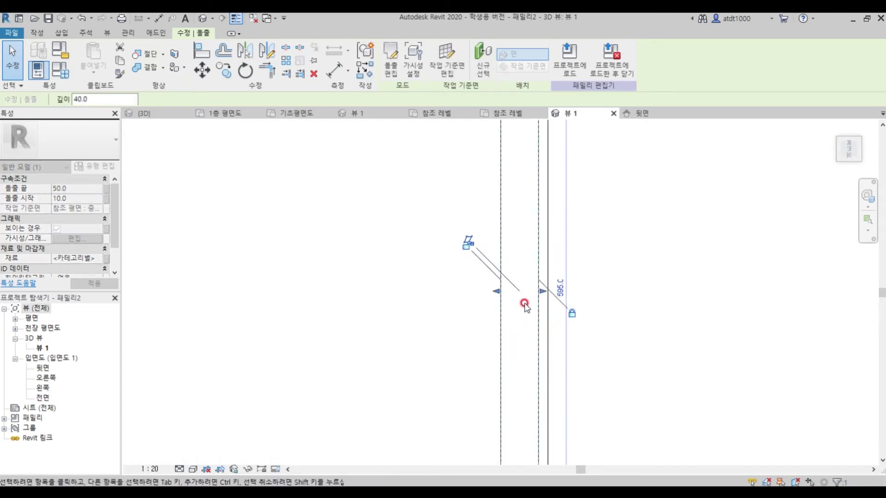
left_click(455, 272)
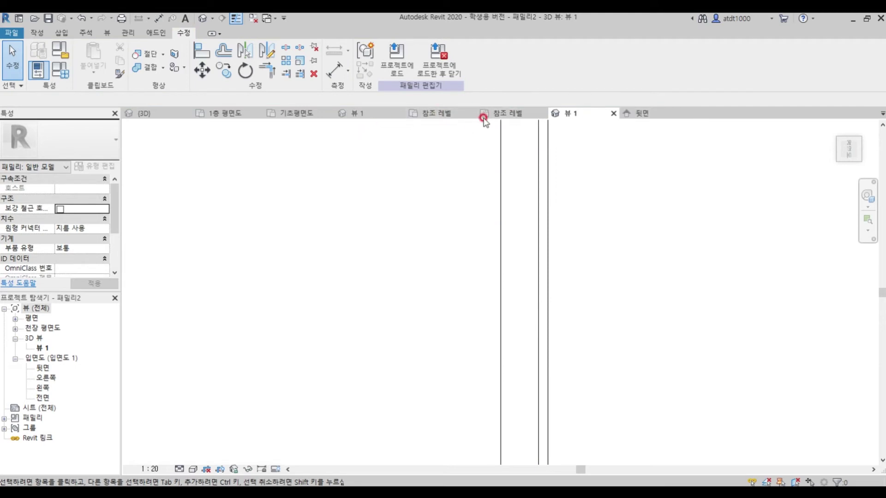
middle_click_drag(415, 274, 541, 237, "shift")
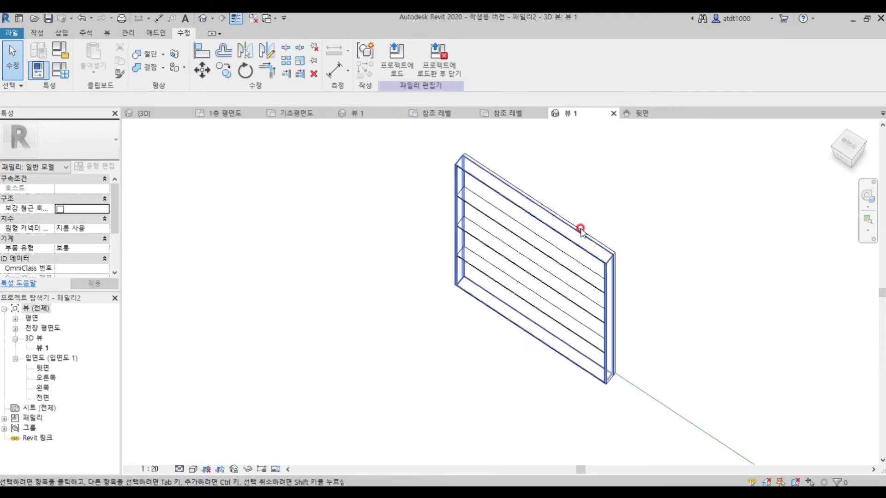
left_click(571, 273)
left_click(606, 171)
In the back elevation, dimension the thickness of each of the three crossbars beside the frame
left_click(629, 113)
scroll(495, 228, "down", 3)
scroll(489, 217, "up", 2)
left_click(482, 224)
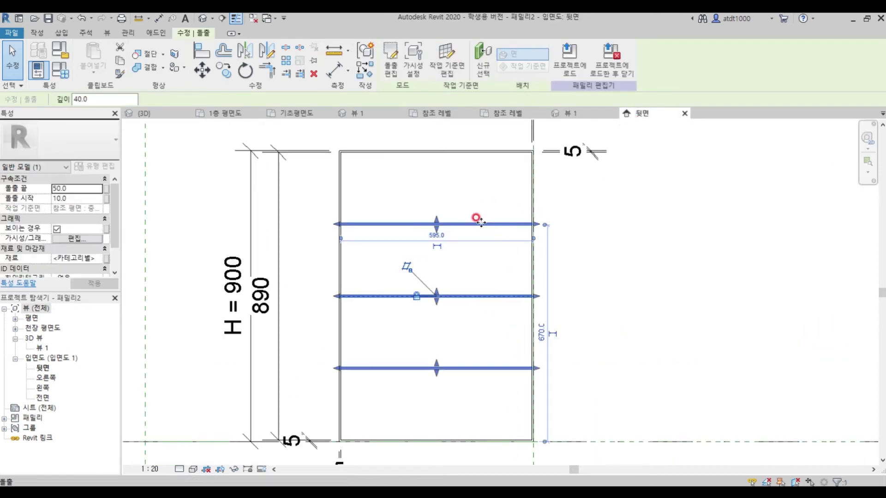
left_click(390, 74)
key("d")
key("i")
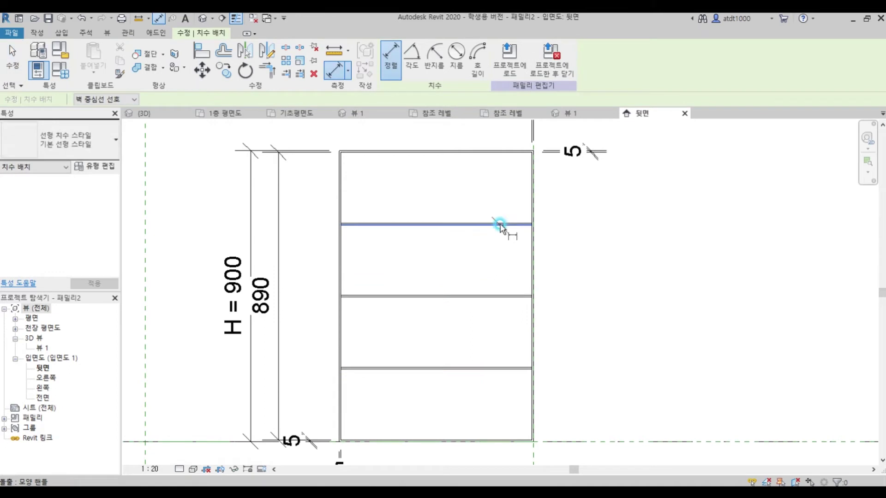
left_click(501, 223)
left_click(501, 225)
left_click(592, 241)
left_click(507, 294)
left_click(506, 297)
left_click(588, 325)
left_click(515, 367)
left_click(516, 369)
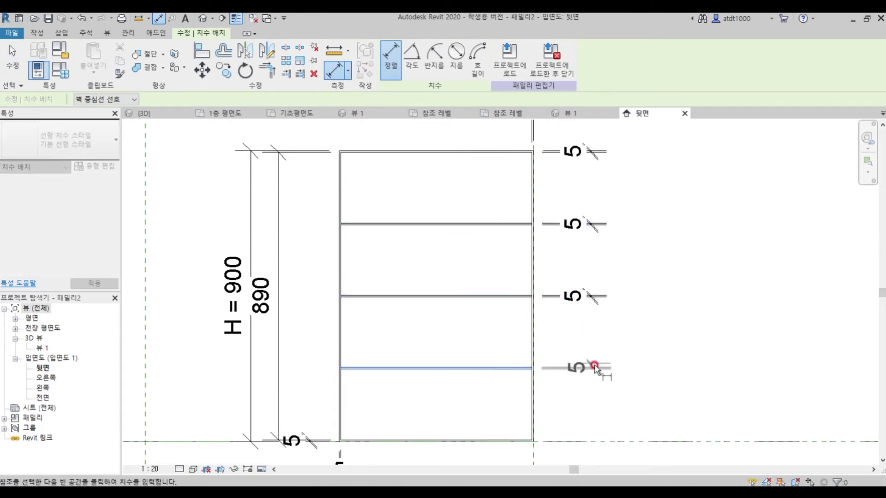
left_click(591, 386)
key("Escape")
Delete the thickness dimensions of the upper and middle crossbars
left_click(597, 370)
left_click(581, 297)
left_click(576, 226)
left_click(572, 296, "ctrl")
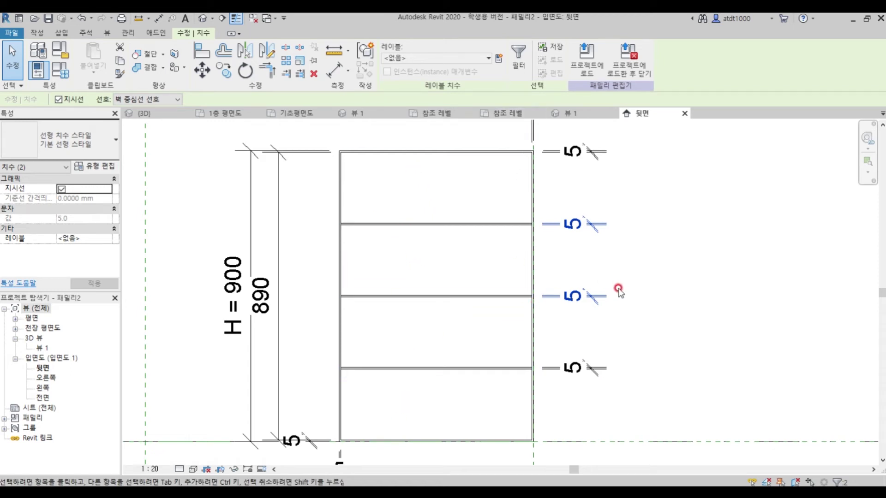
scroll(340, 378, "down", 2)
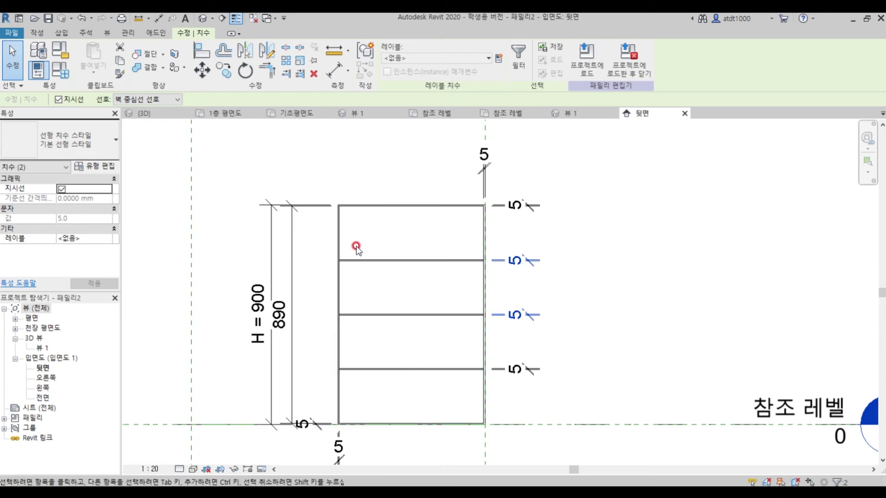
left_click(415, 259)
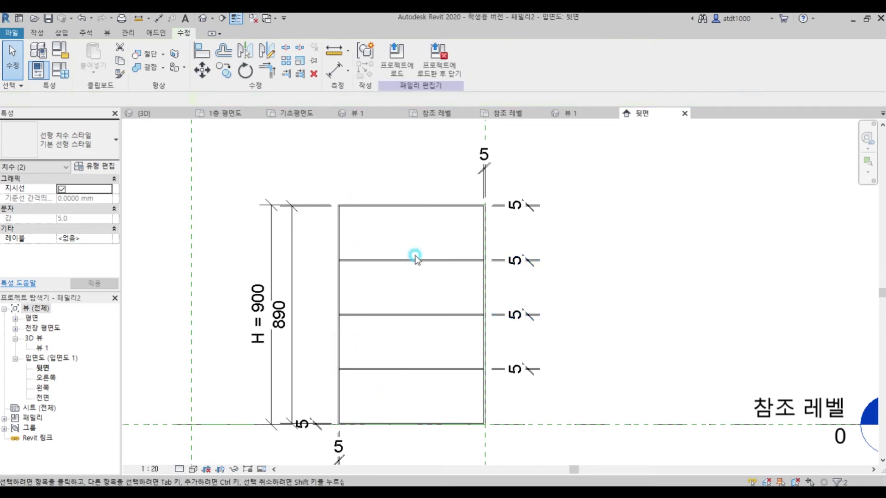
double_click(435, 260)
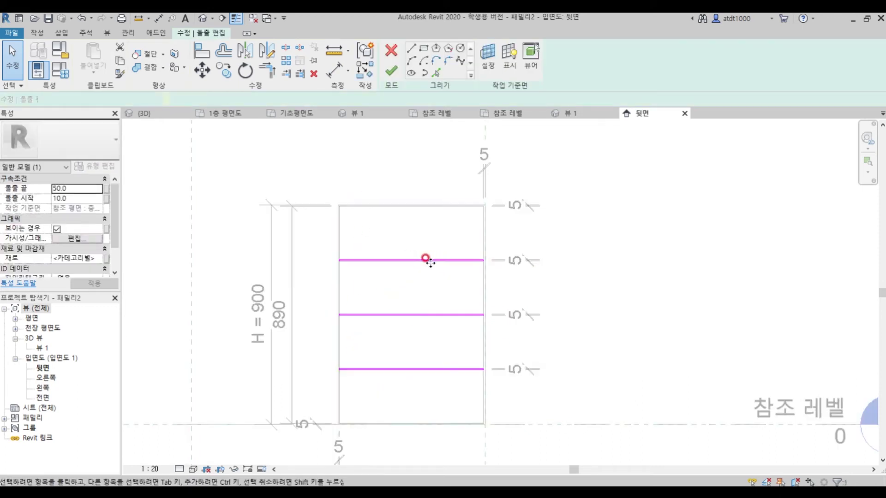
left_click(393, 53)
left_click(595, 351)
left_click_drag(595, 351, 512, 253)
key("Delete")
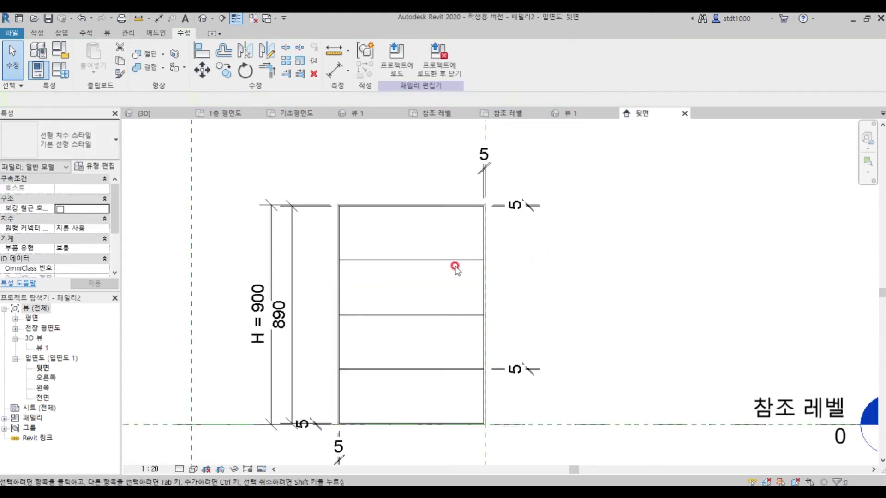
Edit the crossbar extrusion's sketch to remove the upper and middle profiles, keeping only the lowest crossbar, and finish it
double_click(454, 261)
mouse_move(310, 344)
left_mouse_down()
mouse_move(538, 208)
mouse_move(544, 220)
left_mouse_up()
key("Delete")
left_click(394, 65)
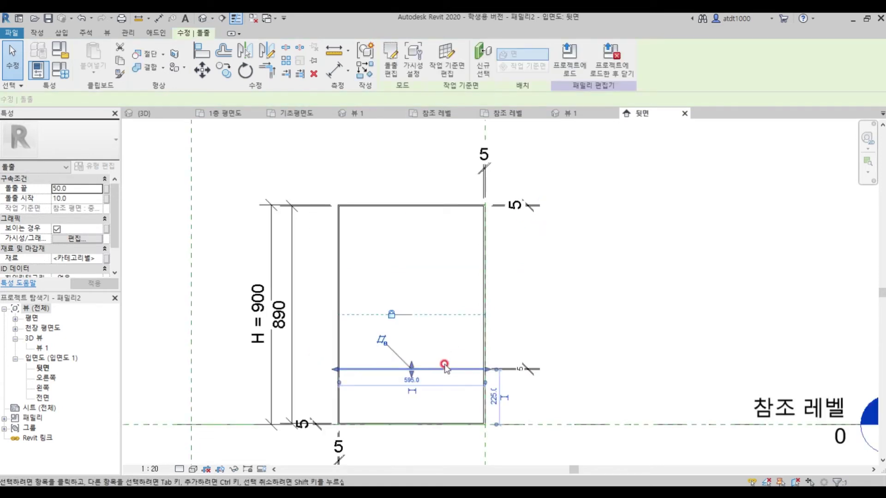
scroll(461, 365, "up", 4)
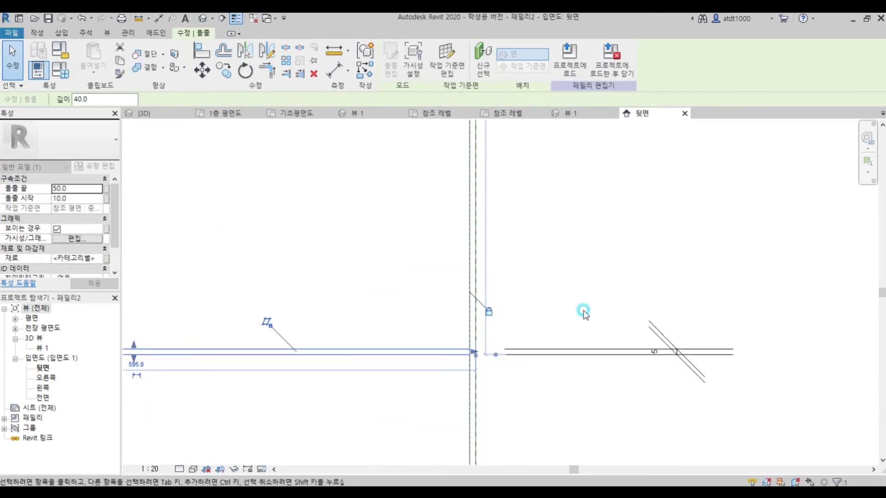
scroll(583, 311, "down", 3)
scroll(294, 327, "up", 2)
left_click_drag(206, 328, 213, 328)
left_click(198, 275)
key("Escape")
scroll(407, 301, "down", 1)
Array the lowest crossbar upward as a grouped linear array of 3 items at 225 mm spacing
left_click(421, 321)
scroll(443, 313, "down", 3)
scroll(519, 312, "up", 3)
key("a")
key("r")
scroll(521, 325, "up", 3)
left_click(530, 324)
scroll(514, 383, "down", 2)
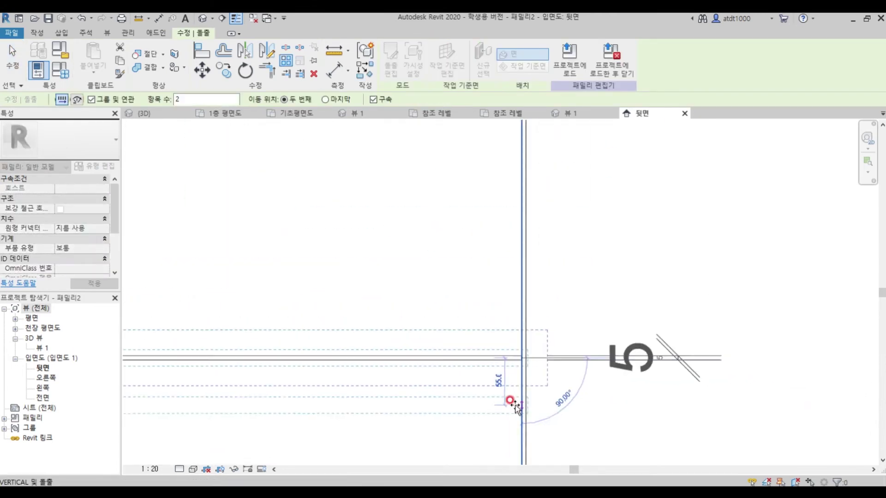
scroll(516, 406, "down", 3)
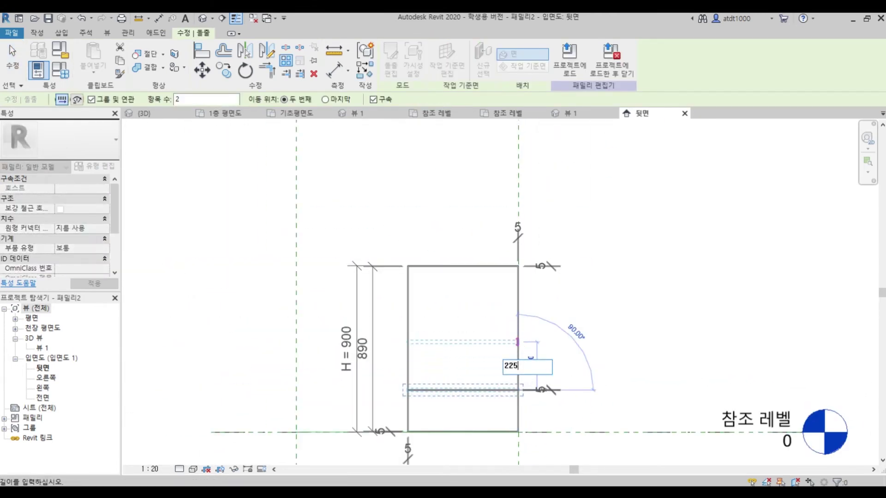
key("Return")
key("Return")
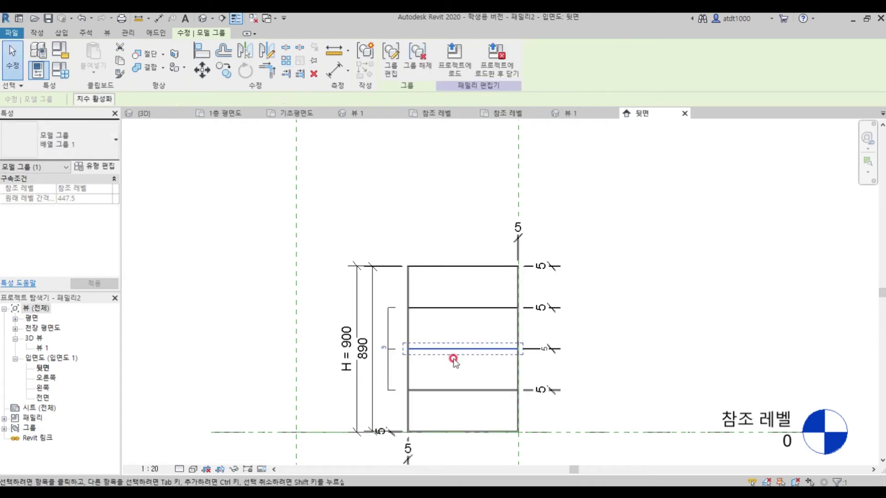
Label the crossbar array's count with a new instance family parameter named HF_개수
left_click(200, 99)
left_click(176, 120)
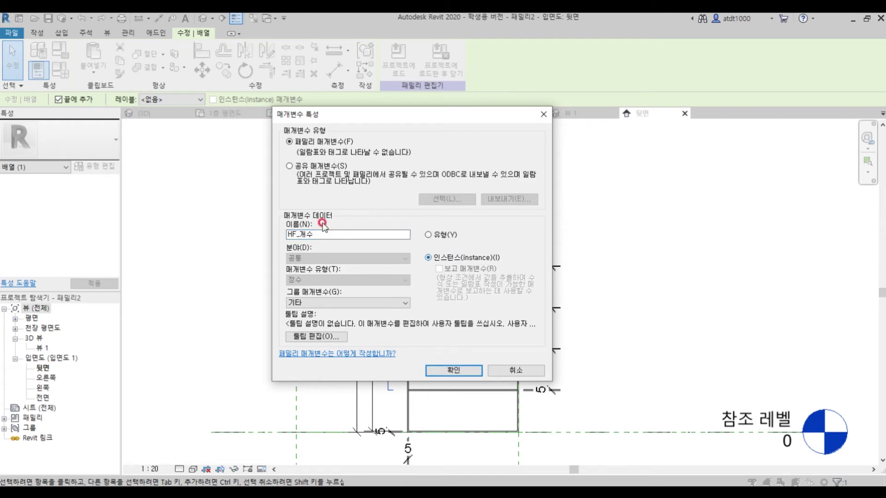
left_click(454, 370)
scroll(348, 240, "up", 2)
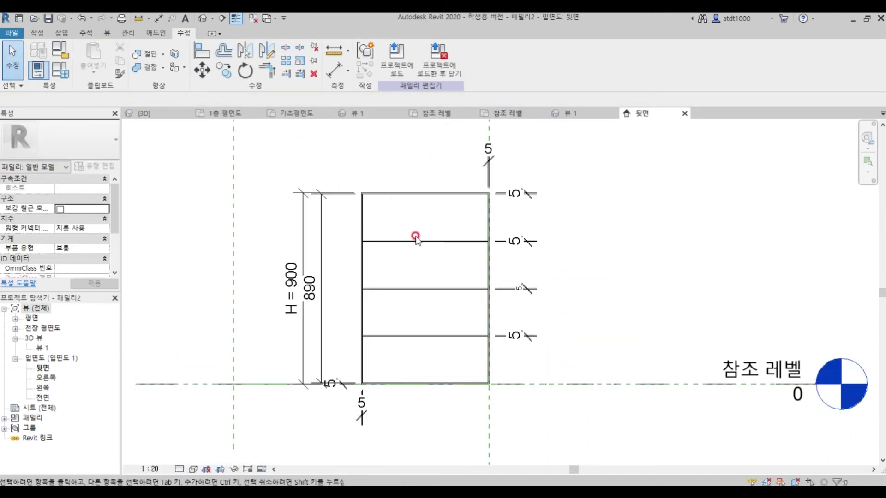
scroll(432, 279, "up", 4)
key("d")
key("i")
scroll(361, 207, "down", 3)
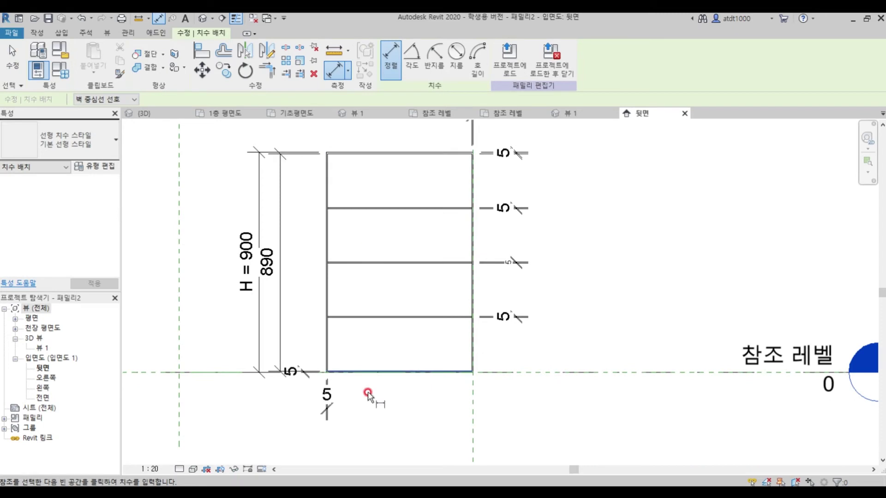
scroll(362, 396, "down", 2)
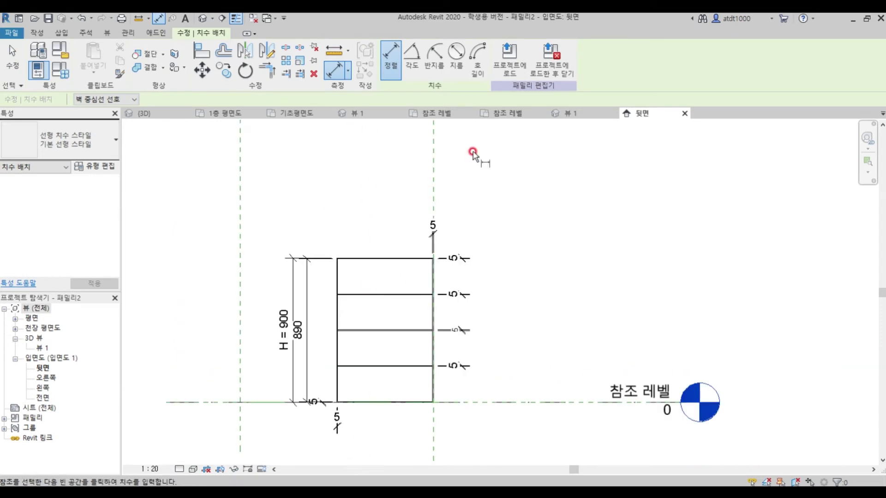
scroll(356, 337, "up", 2)
left_click(353, 221)
left_click(360, 272)
key("Escape")
key("Escape")
scroll(356, 260, "down", 2)
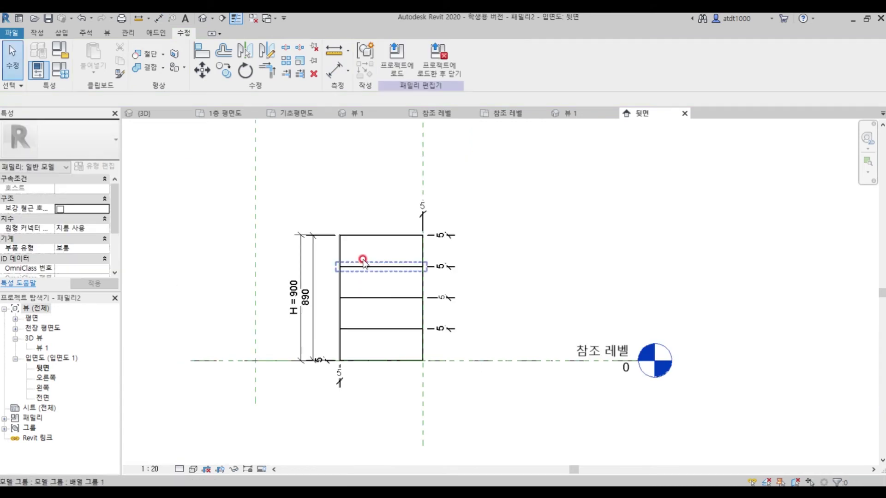
Give the HF_개수 parameter the formula H / 300 mm in the family types and accept it
left_click(70, 75)
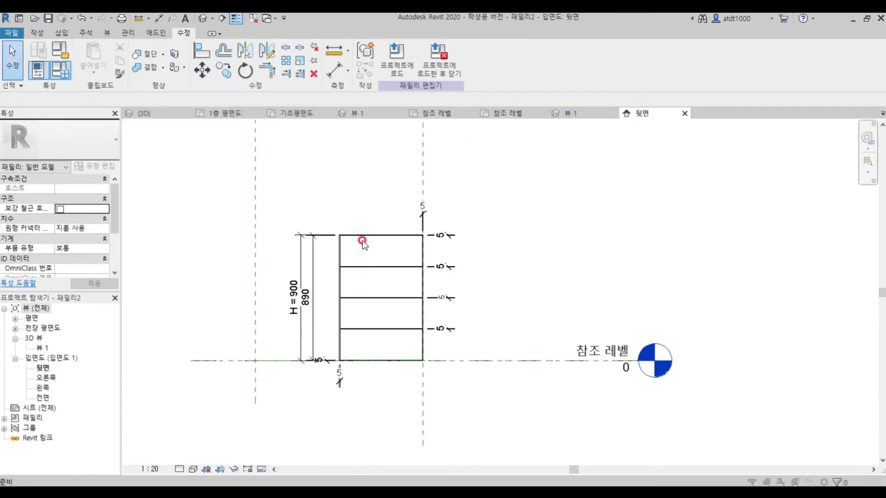
mouse_move(584, 112)
left_mouse_down()
mouse_move(511, 108)
mouse_move(571, 94)
left_mouse_up()
left_click(568, 164)
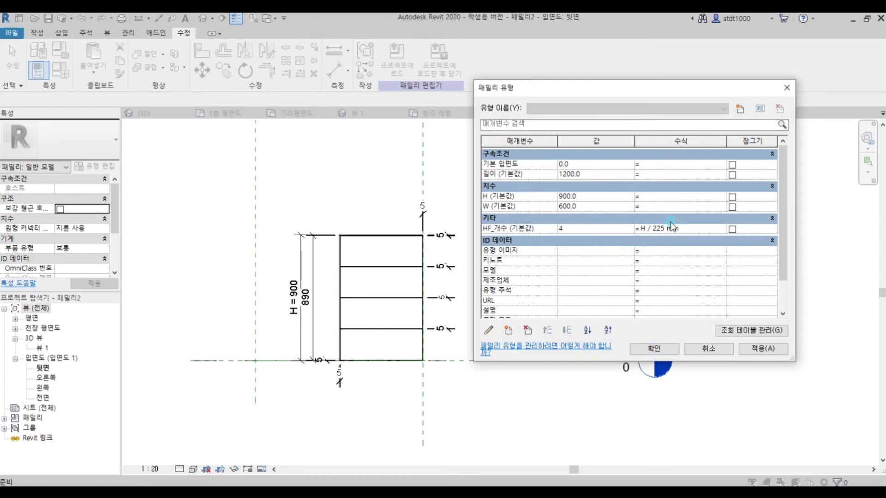
left_click(659, 223)
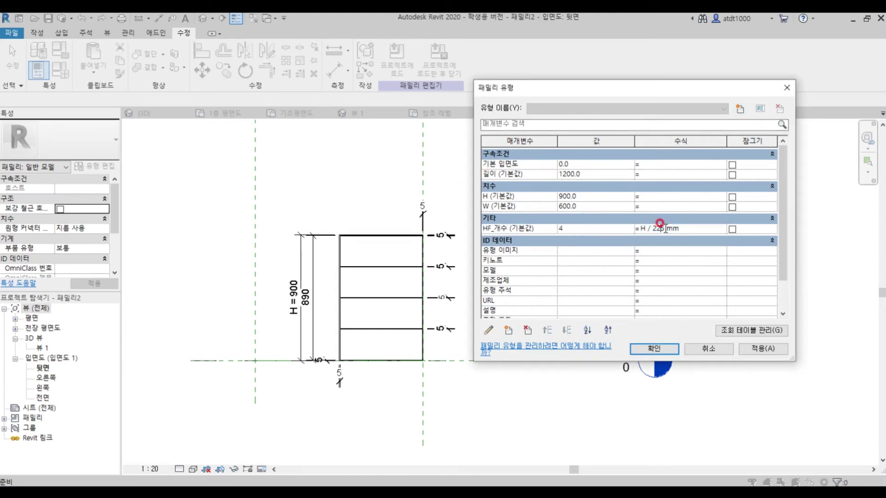
type("300")
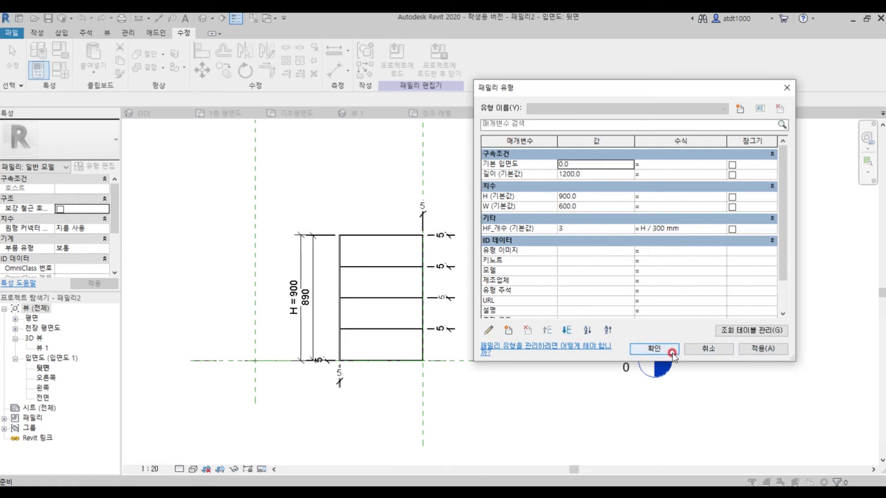
left_click(655, 349)
Set the H dimension to 1200 mm to test the crossbar array
scroll(334, 256, "up", 2)
left_click(365, 223)
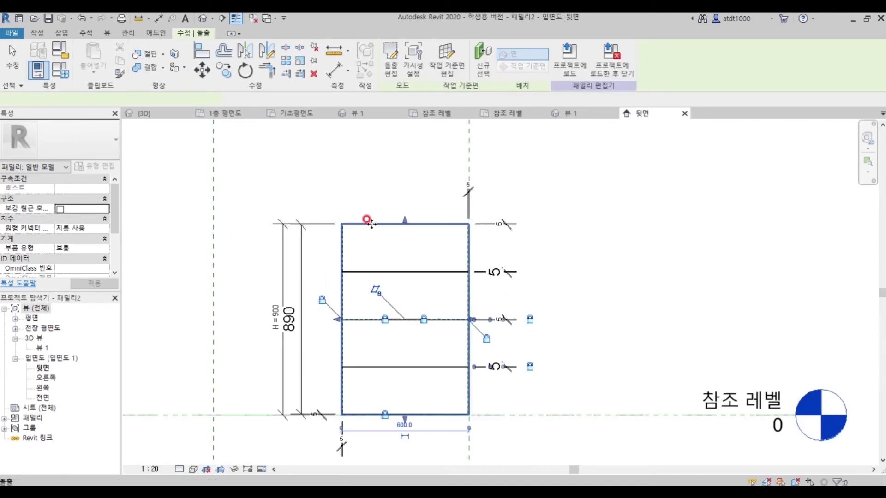
left_click(315, 289)
left_click(283, 275)
left_click(276, 309)
type("1200")
key("Return")
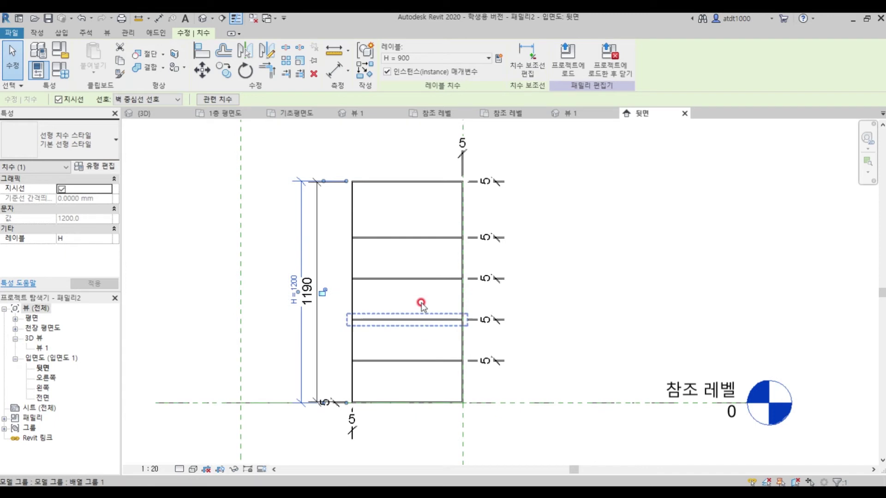
Set the H dimension to 1500 mm to test the crossbar array, and undo the height test changes
left_click(302, 287)
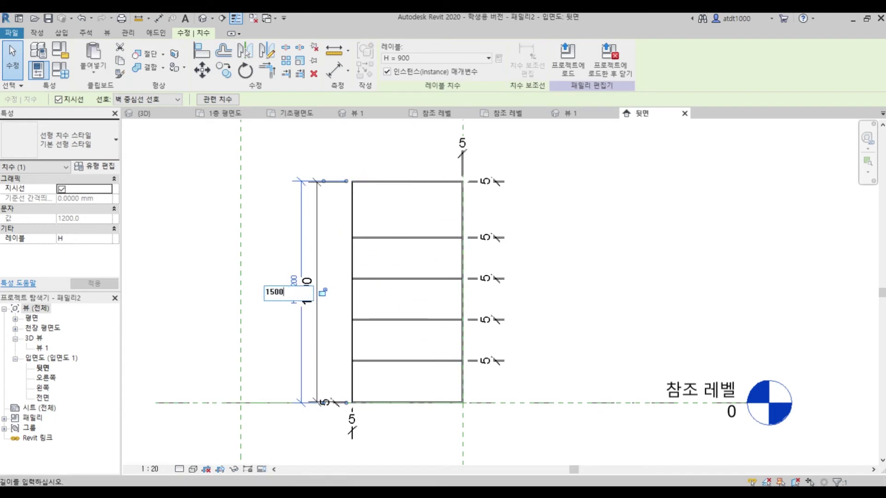
key("Return")
scroll(475, 384, "down", 1)
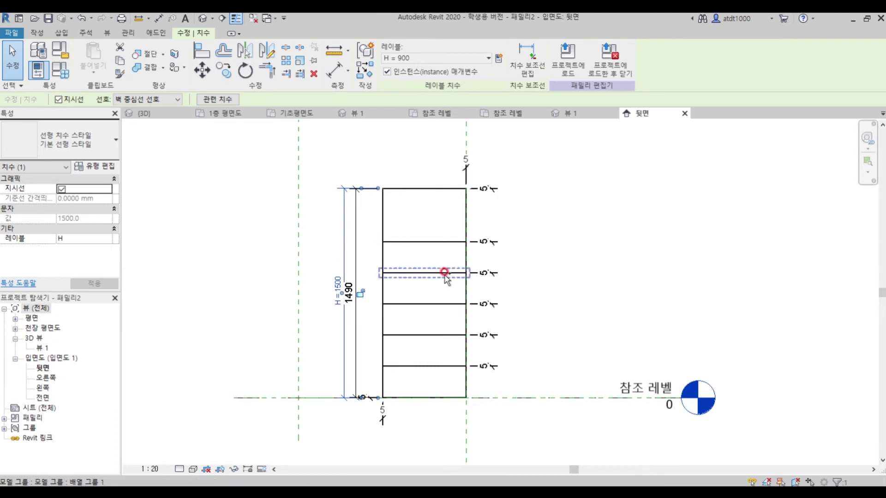
key("ctrl+z")
scroll(451, 350, "up", 1)
key("ctrl+z")
scroll(451, 335, "up", 1)
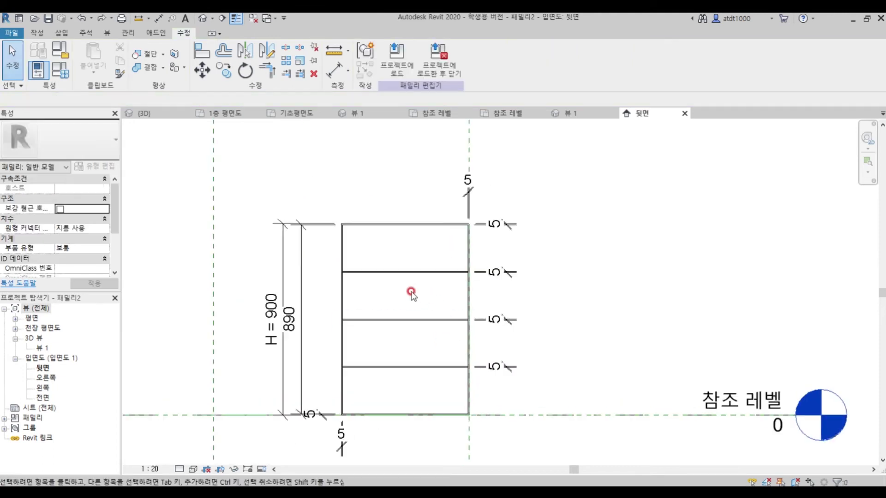
left_click(383, 273)
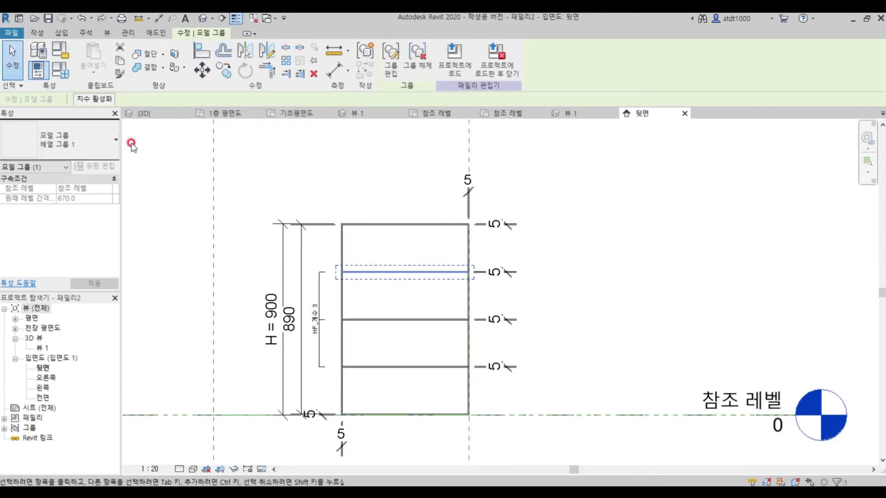
key("Escape")
left_click(366, 272)
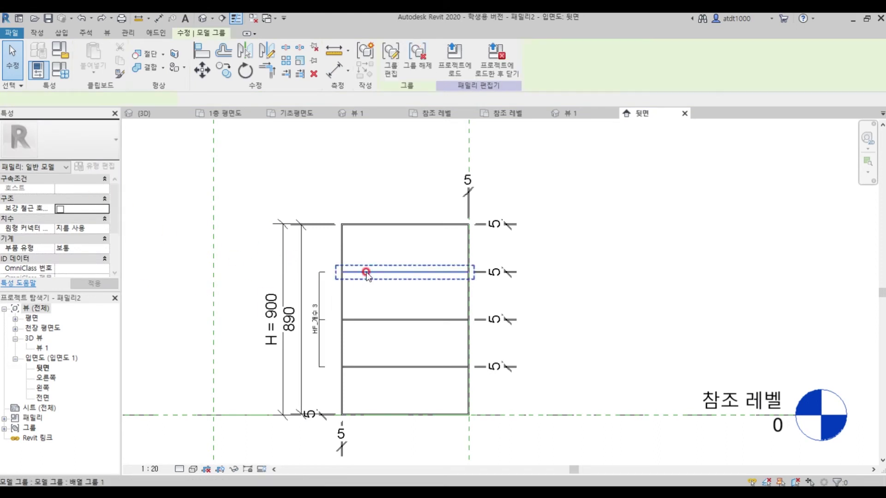
scroll(361, 381, "up", 2)
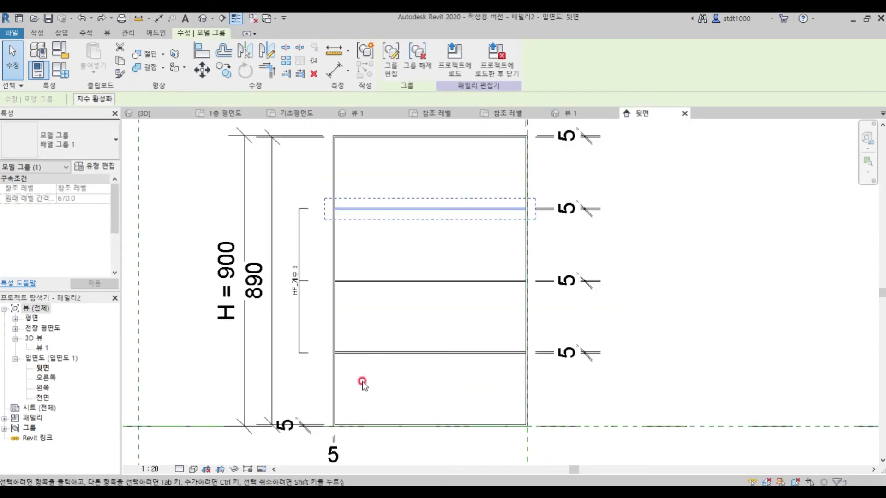
scroll(390, 363, "down", 3)
key("Escape")
scroll(478, 180, "up", 1)
Start an extrusion, draw a vertical line at mid-width from the top frame to the uppermost crossbar, and offset it to both sides
left_click(37, 33)
left_click(85, 60)
scroll(398, 159, "up", 3)
left_click(386, 155)
left_click(389, 239)
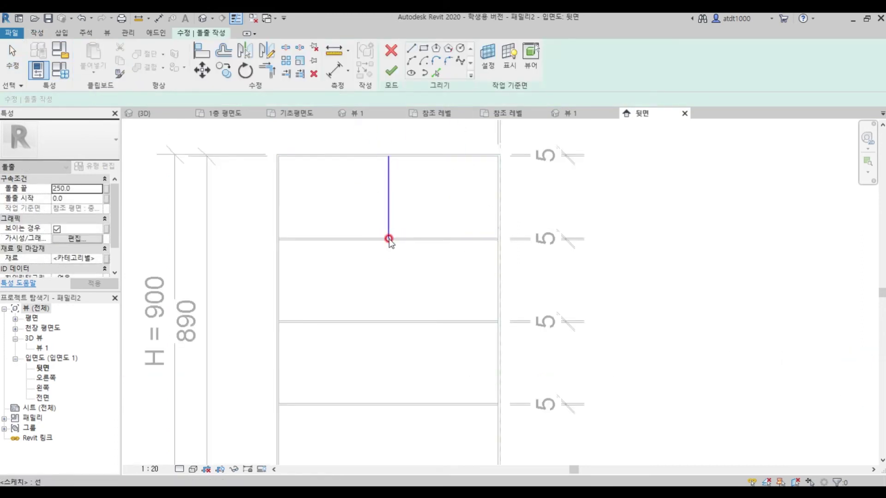
key("o")
key("f")
left_click(389, 239)
scroll(390, 236, "up", 2)
left_click(386, 235)
scroll(392, 143, "up", 2)
Close the ends of the offset lines and remove the centre line to leave a 5 mm wide strip profile
left_click(411, 48)
scroll(389, 147, "down", 2)
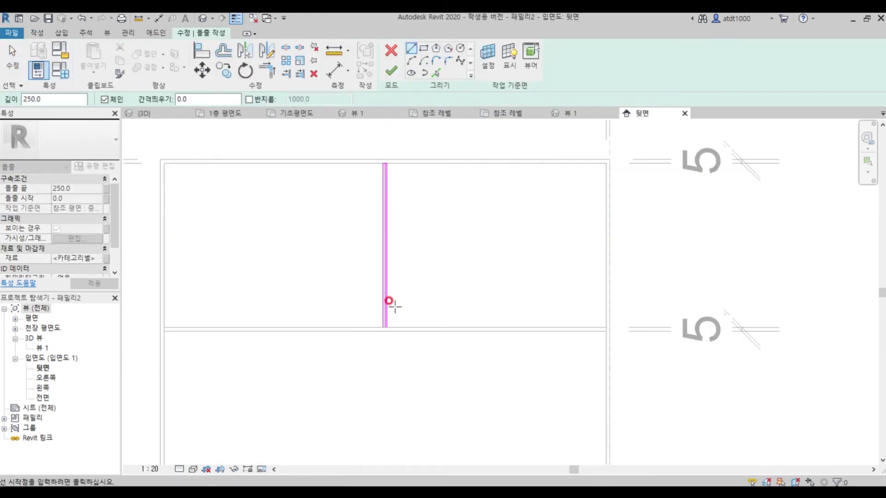
scroll(388, 326, "up", 3)
left_click(380, 330)
left_click(387, 330)
key("Escape")
key("Escape")
left_click(384, 318)
scroll(391, 249, "down", 10)
left_click_drag(387, 184, 404, 271)
key("c")
key("o")
scroll(401, 216, "up", 3)
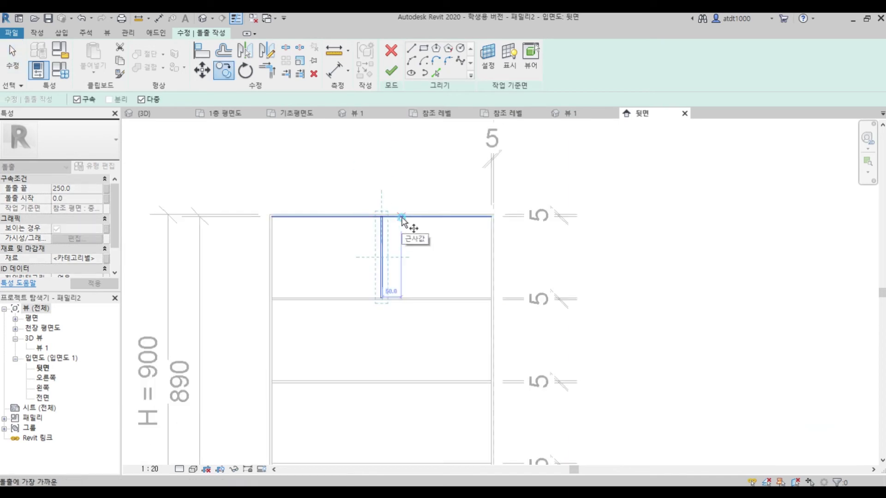
left_click(402, 216)
scroll(402, 215, "down", 4)
key("Escape")
key("Escape")
Finish the vertical bar extrusion and stretch its depth to run from 10 to 50 mm, locking both faces to the panel geometry
left_click(392, 72)
left_click(571, 113)
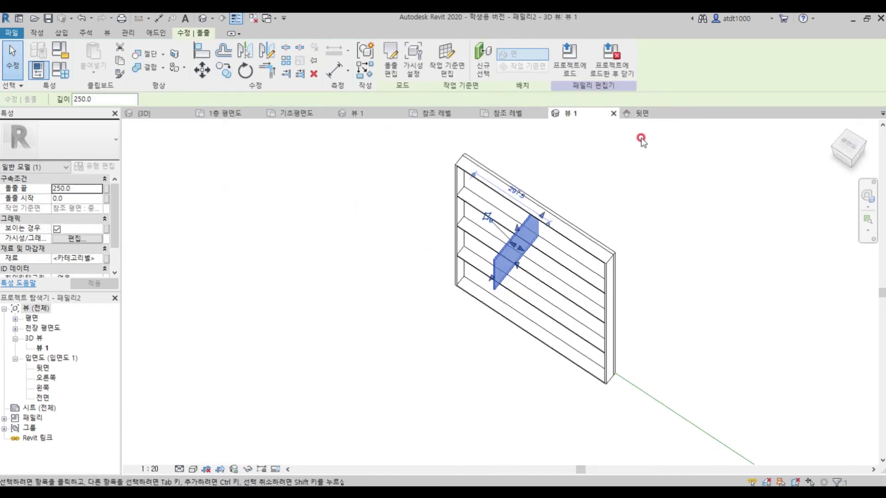
left_click(848, 143)
left_click_drag(502, 157, 501, 172)
left_click(521, 157)
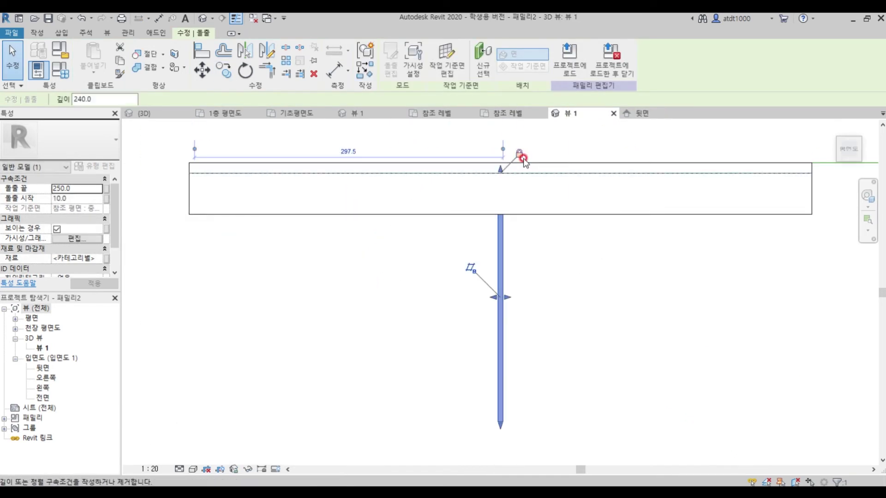
scroll(504, 172, "down", 1)
left_click_drag(504, 378, 504, 212)
scroll(485, 231, "up", 5)
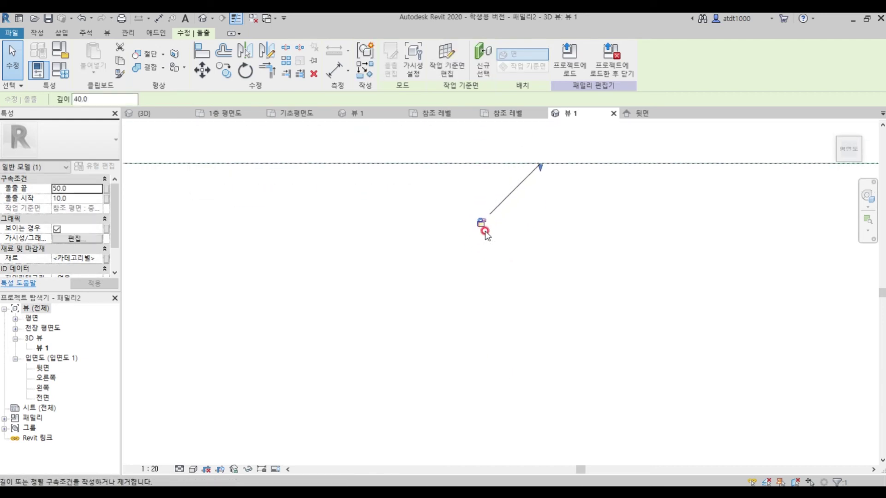
left_click(481, 218)
scroll(438, 396, "down", 3)
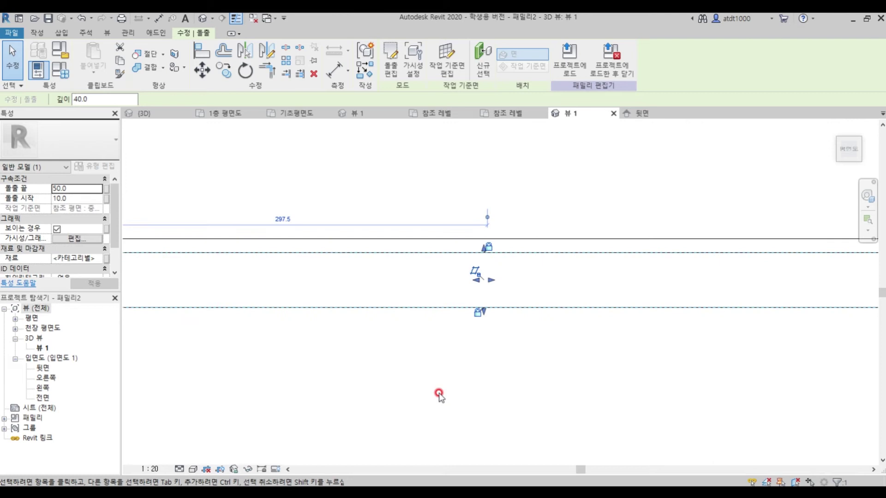
In the back elevation, copy the vertical bar from the top bay down into the bottom bay
middle_click_drag(499, 308, 514, 234, "shift")
left_click(613, 187)
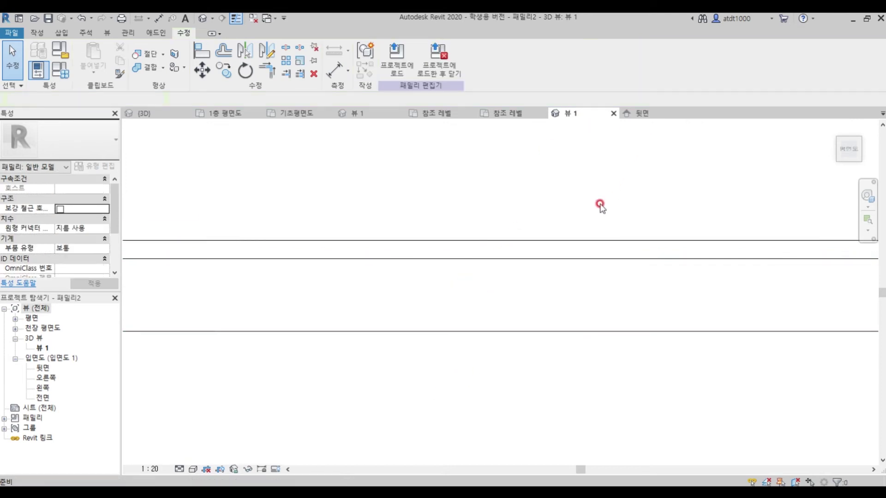
left_click(638, 115)
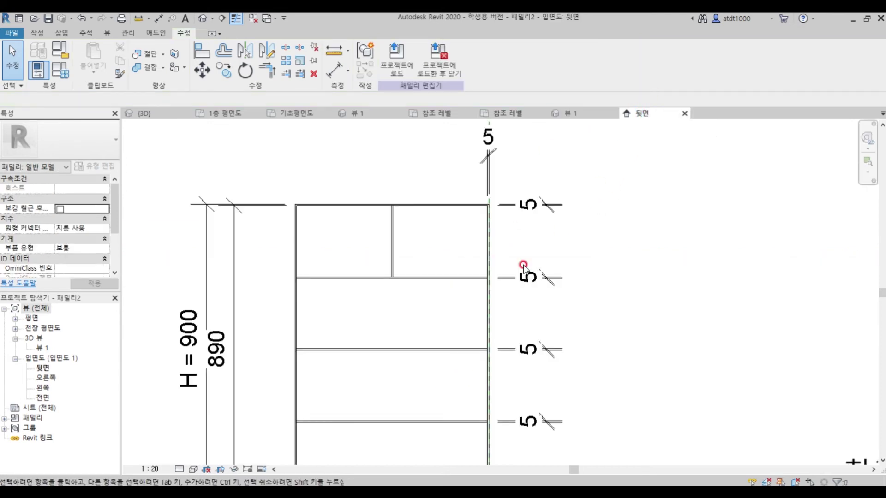
left_click(392, 243)
scroll(387, 221, "up", 4)
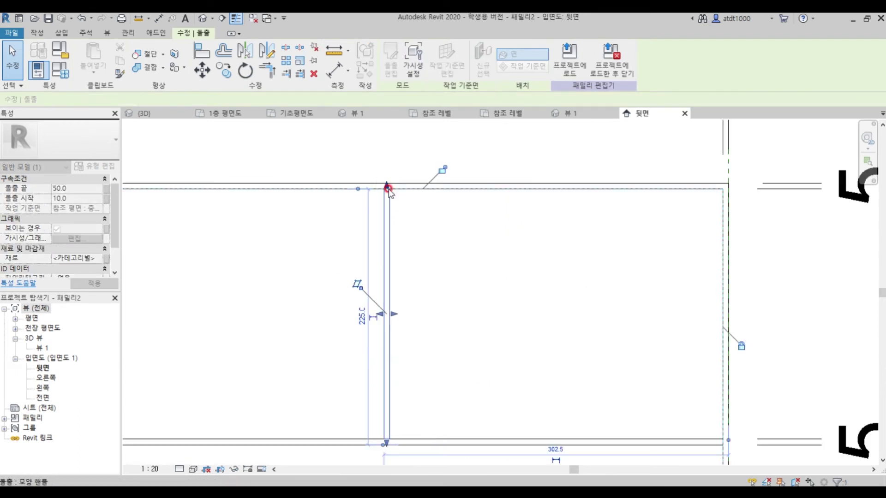
left_click(386, 227)
key("c")
key("o")
left_click(627, 189)
scroll(587, 124, "down", 3)
left_click(594, 438)
key("Escape")
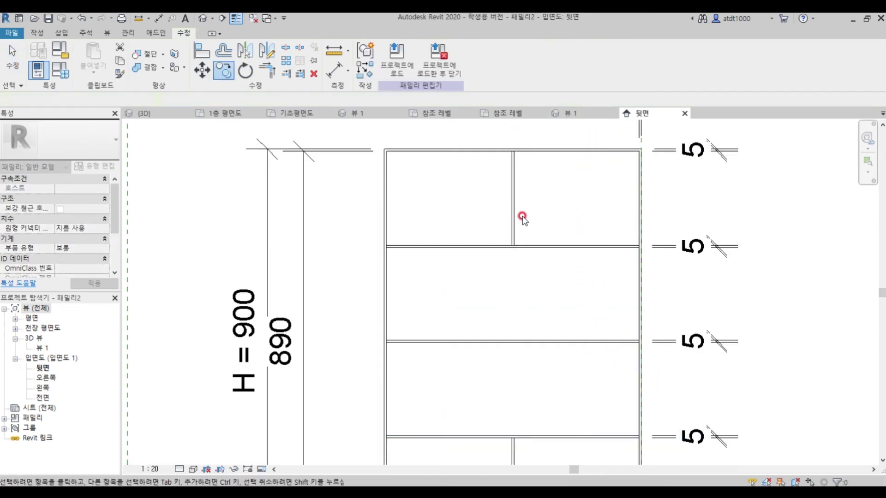
Align the lower end of the top vertical bar with the uppermost crossbar's edge and lock it
left_click(513, 213)
scroll(513, 141, "up", 3)
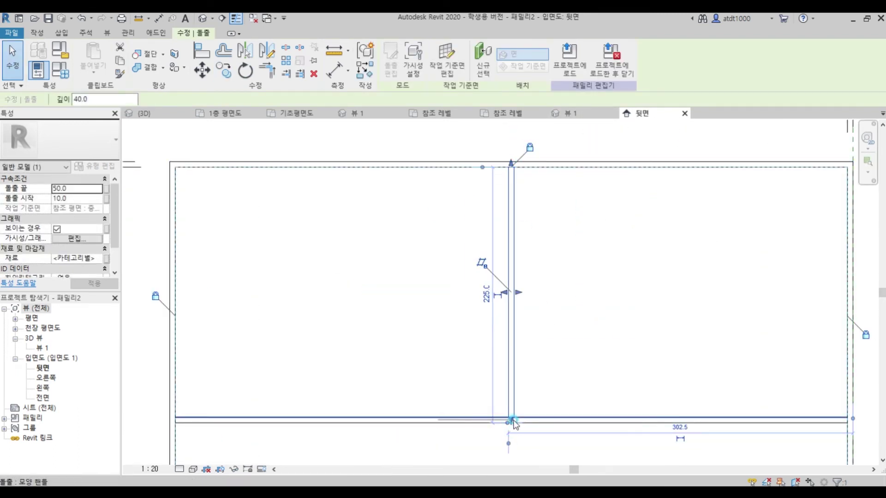
scroll(509, 416, "up", 3)
left_click_drag(509, 412, 507, 411)
left_click(481, 426)
scroll(462, 280, "down", 8)
scroll(463, 406, "up", 4)
key("Escape")
Align the bottom vertical bar's ends with the lowest crossbar and the bottom frame, and lock both ends
left_click(463, 323)
scroll(462, 277, "up", 3)
left_click_drag(468, 228, 468, 225)
left_click(474, 200)
middle_click_drag(467, 295, 435, 158)
left_click_drag(434, 333, 436, 336)
left_click(430, 359)
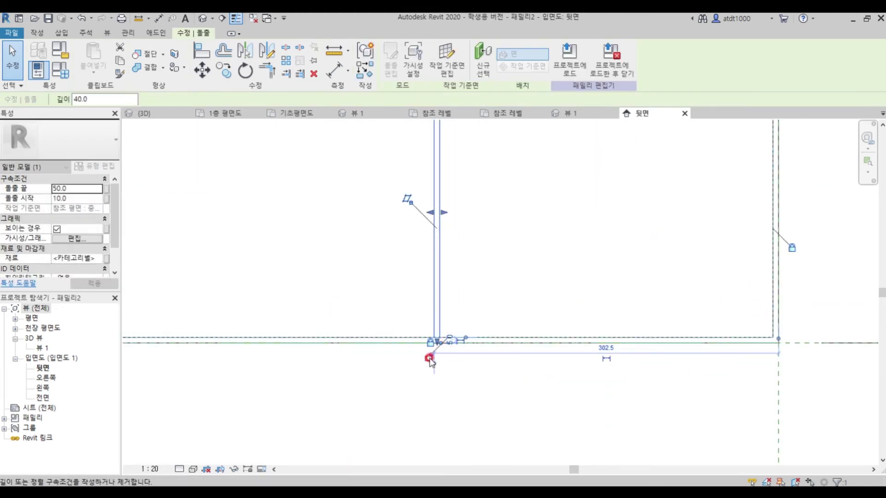
scroll(482, 438, "down", 3)
left_click(482, 437)
scroll(482, 438, "down", 4)
left_click(473, 369)
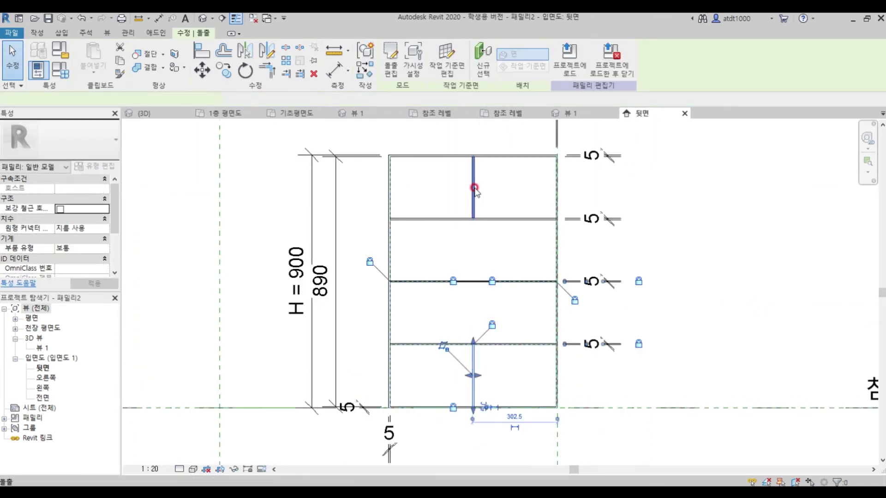
left_click(416, 192)
scroll(416, 192, "down", 2)
middle_click_drag(416, 192, 410, 303)
scroll(411, 309, "up", 2)
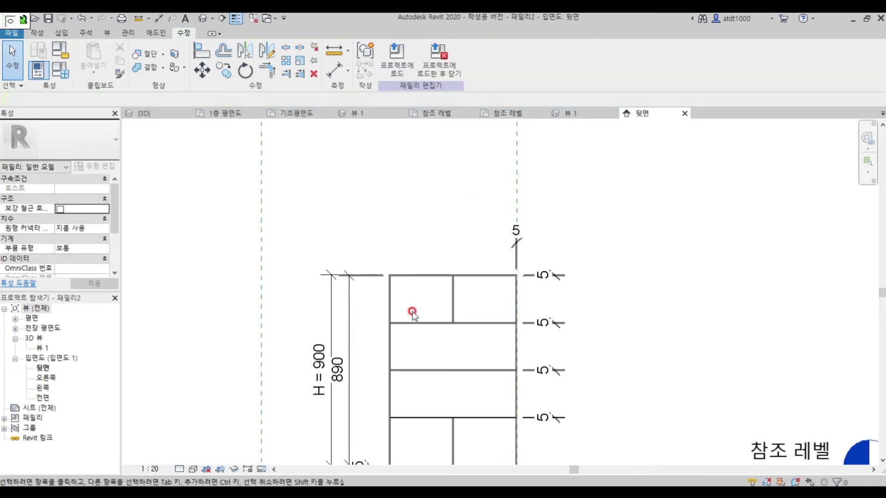
key("d")
key("i")
scroll(406, 302, "up", 2)
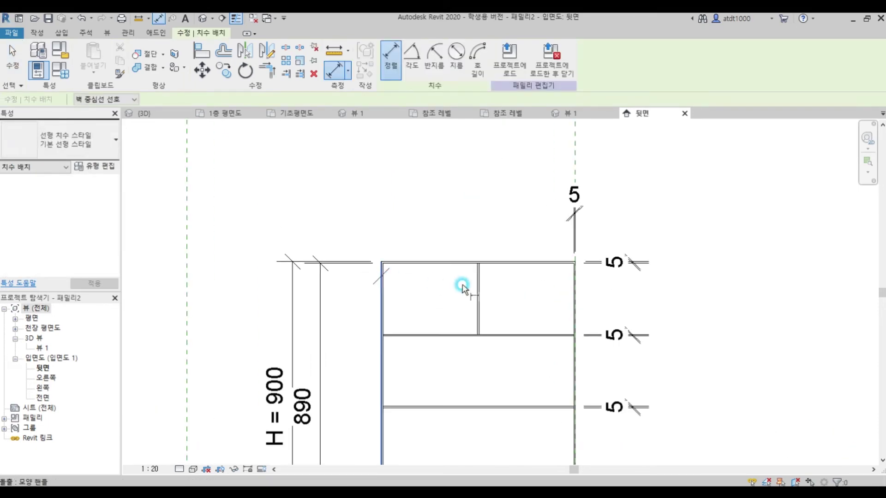
key("Escape")
key("Escape")
scroll(576, 286, "up", 4)
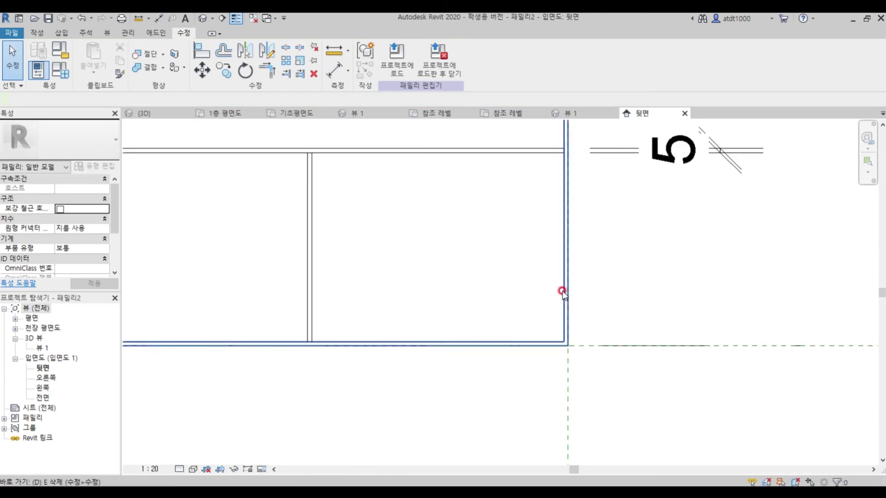
Dimension the bottom vertical bar's distances to the left and right outer frame edges, placing both dimensions in line below the panel
key("d")
key("i")
scroll(310, 344, "up", 2)
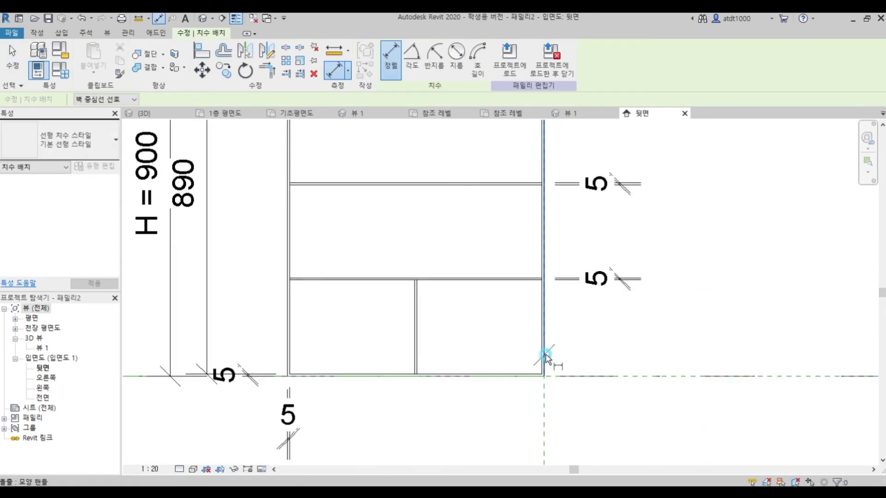
left_click(416, 346)
left_click(422, 415)
left_click(287, 324)
left_click(414, 324)
middle_click_drag(413, 324, 371, 245)
left_click(323, 408)
key("Escape")
key("Escape")
left_click_drag(427, 325, 432, 409)
left_click(493, 376)
Label the left dimension of the bottom vertical bar with a new instance family parameter named VF_위치
scroll(486, 322, "down", 1)
left_click(369, 387)
left_click(498, 57)
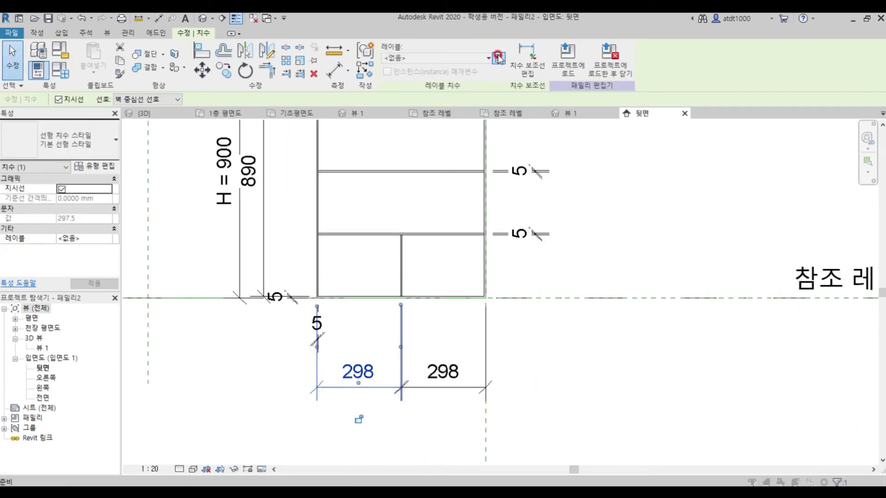
left_click_drag(507, 139, 651, 146)
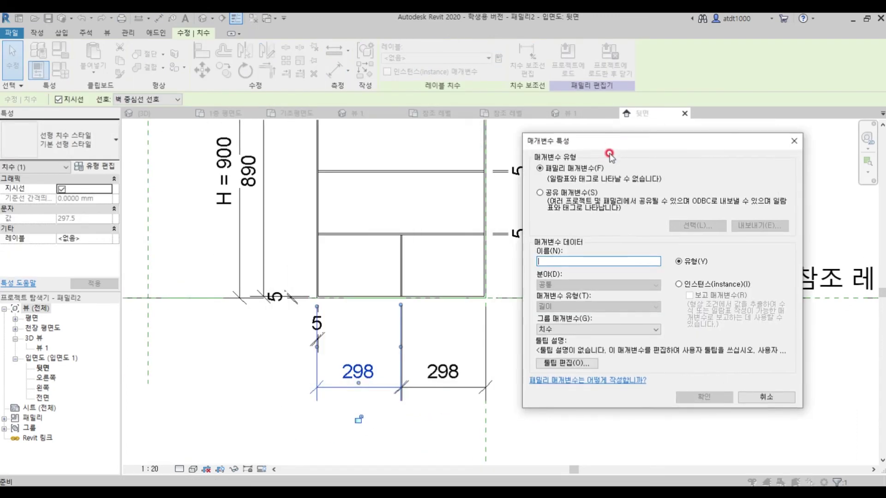
left_click(678, 285)
type("VF_위치")
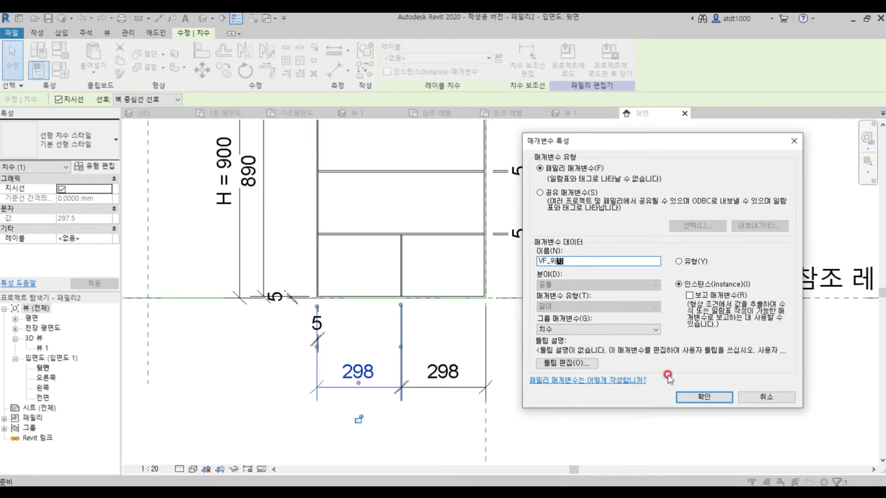
left_click(703, 396)
Give the VF_위치 parameter the formula (W / 2) - 2 in the family types and accept it
left_click(95, 166)
key("Escape")
left_click(60, 70)
left_click(744, 218)
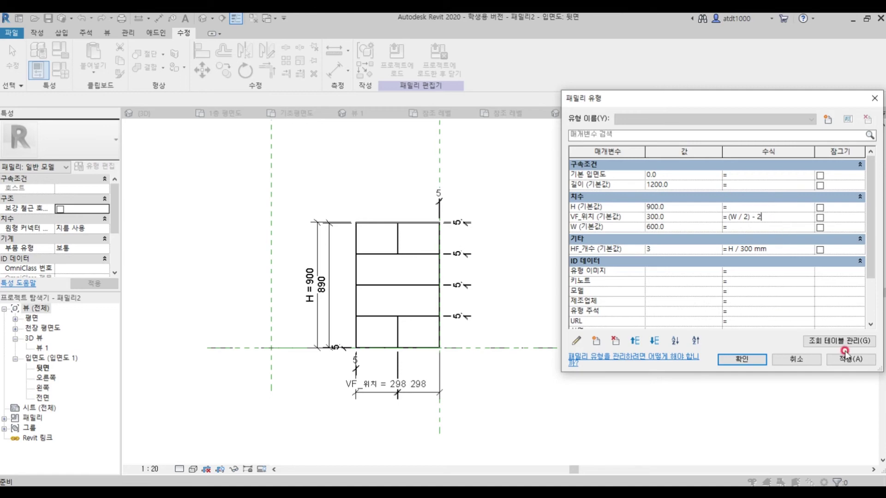
left_click(741, 359)
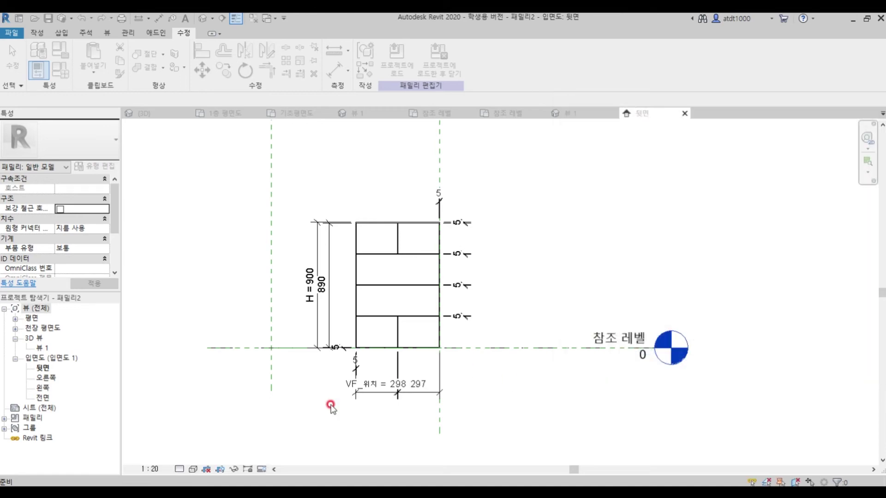
Label the right dimension of the bottom vertical bar with the existing VF_위치 parameter
scroll(364, 394, "up", 3)
left_click(509, 368)
left_click(436, 58)
left_click(438, 109)
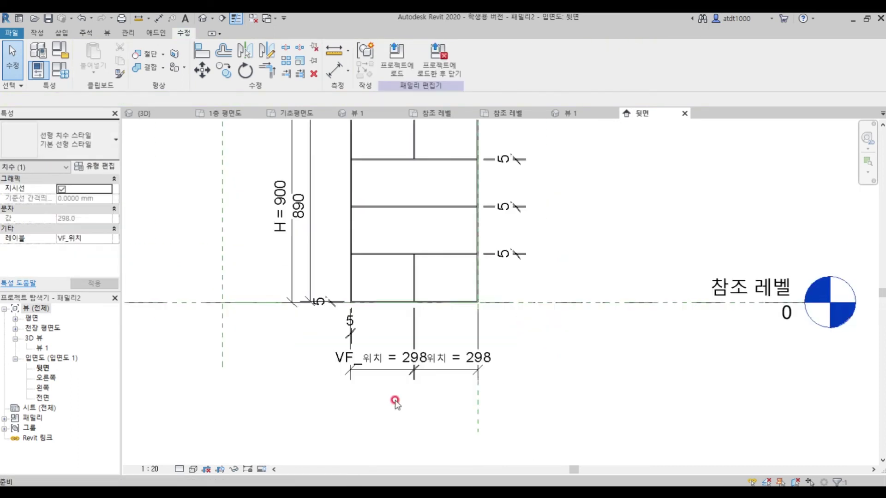
scroll(149, 173, "down", 2)
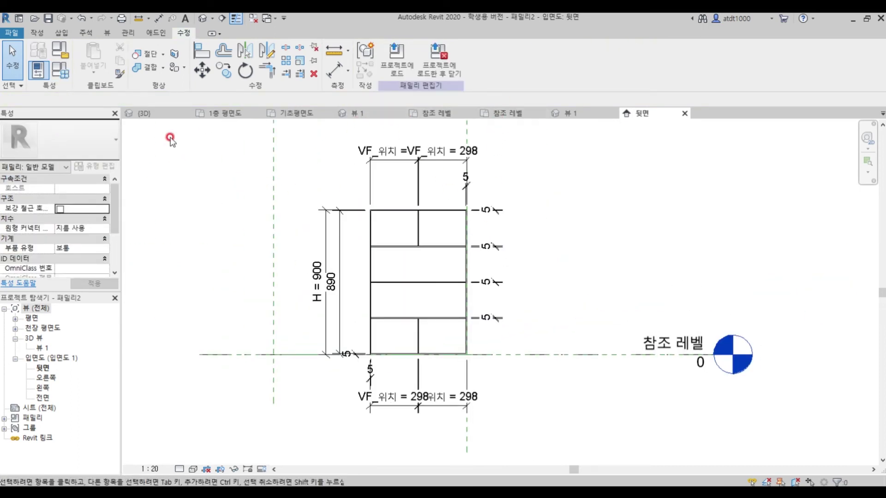
Open the 3D view 뷰 1 and view the panel family at an angle from the frame side
left_click(572, 113)
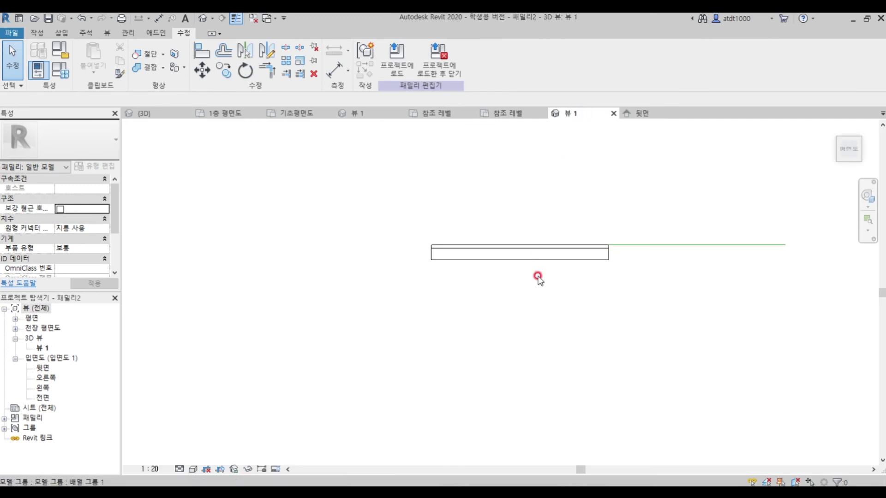
middle_click_drag(582, 352, 516, 217, "shift")
left_click(532, 243)
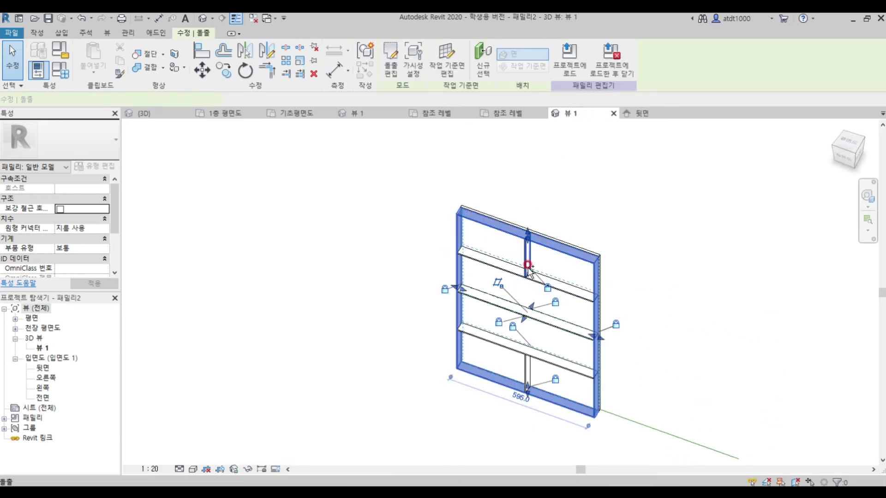
left_click(527, 266, "ctrl")
left_click(497, 268, "ctrl")
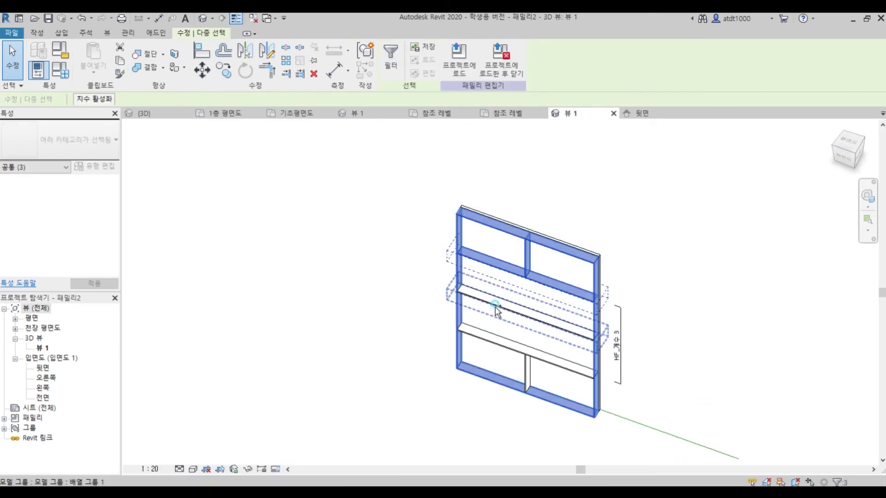
left_click(495, 305, "ctrl")
left_click(512, 350, "ctrl")
left_click(527, 369, "ctrl")
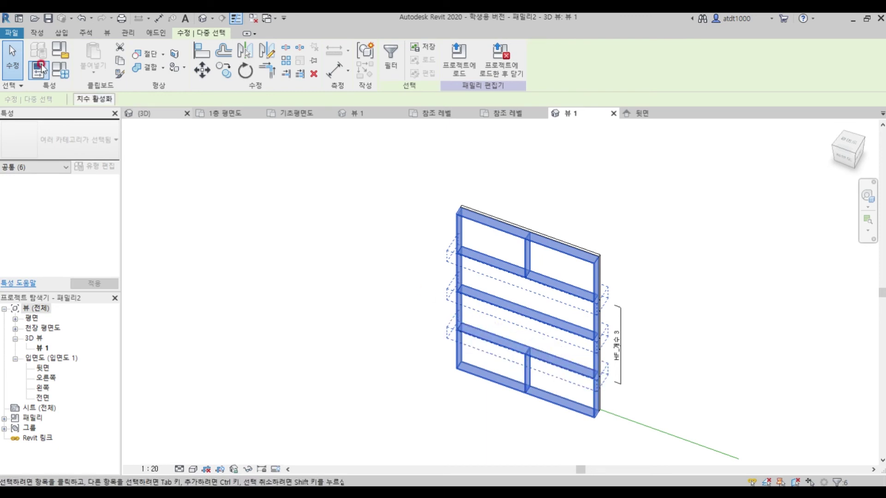
key("Escape")
For the outer frame, add the plastic library material 박판, 네이비 to the project materials and rename it Frame
left_click(508, 233)
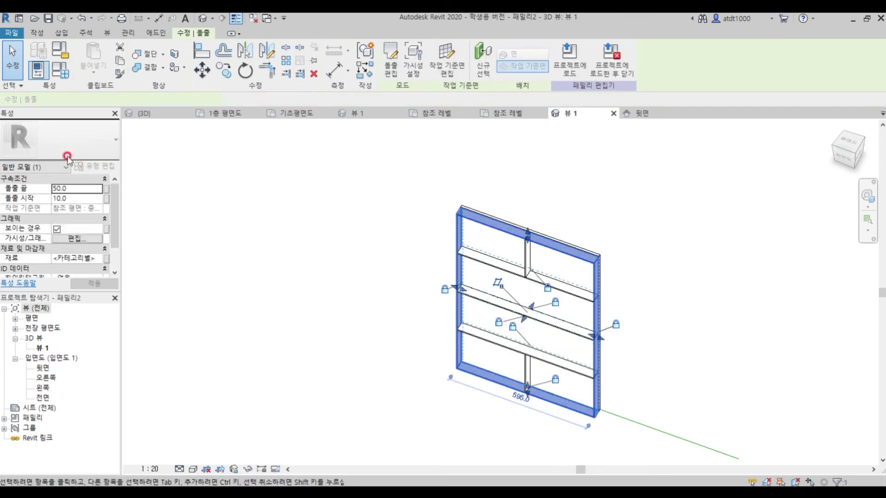
left_click(84, 239)
left_click(101, 258)
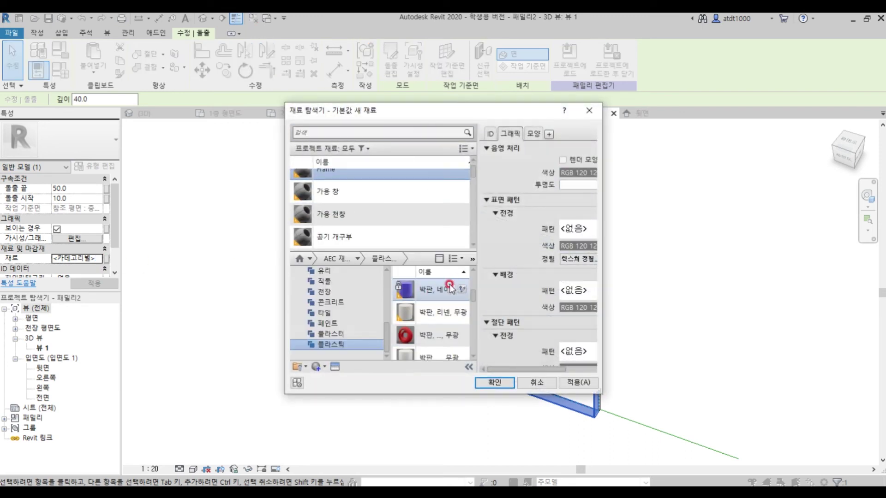
left_click(452, 290)
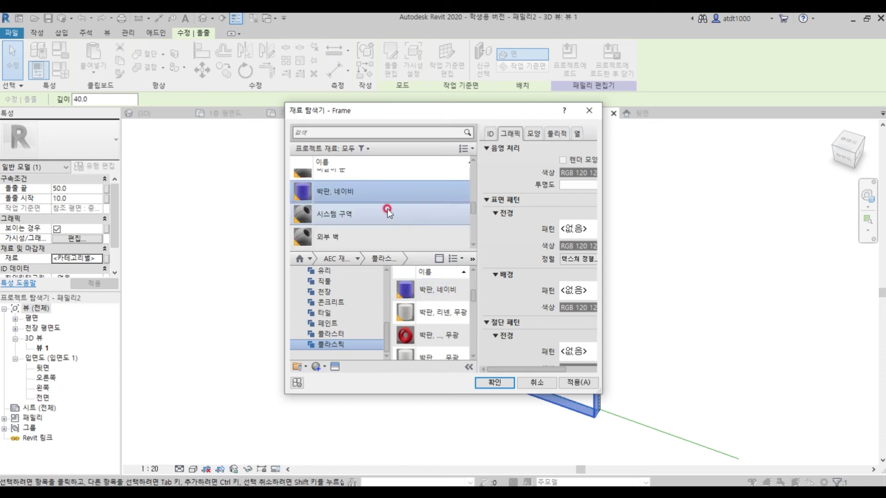
right_click(387, 191)
left_click(429, 222)
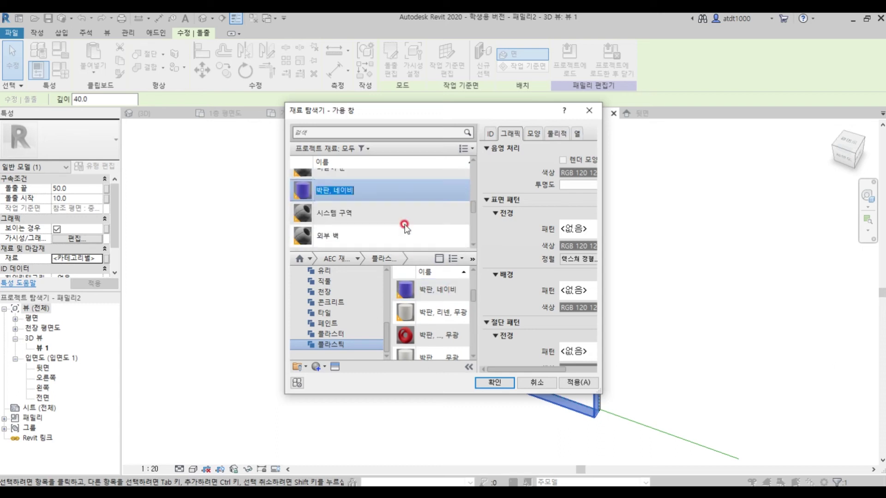
type("Frame")
key("Return")
Set the Frame material's appearance colour to RGB 255 255 0, use its render appearance for shading, and accept the material settings
left_click_drag(537, 118, 472, 109)
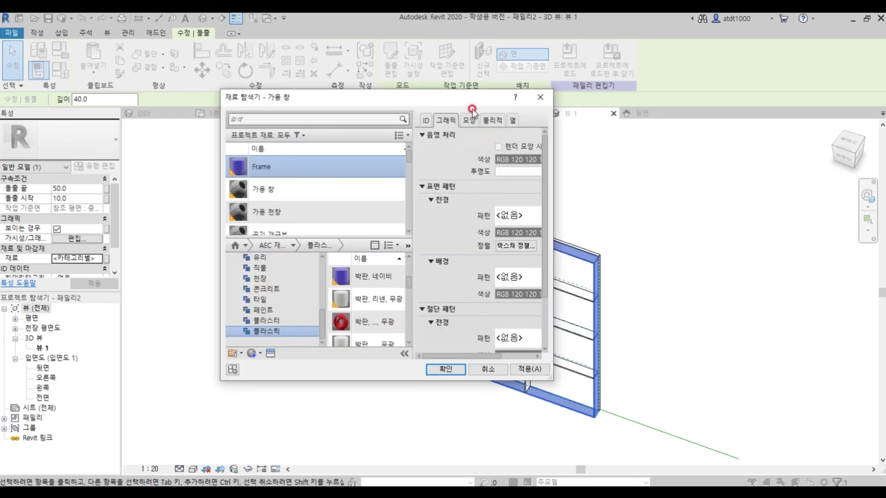
left_click(472, 110)
left_click(512, 253)
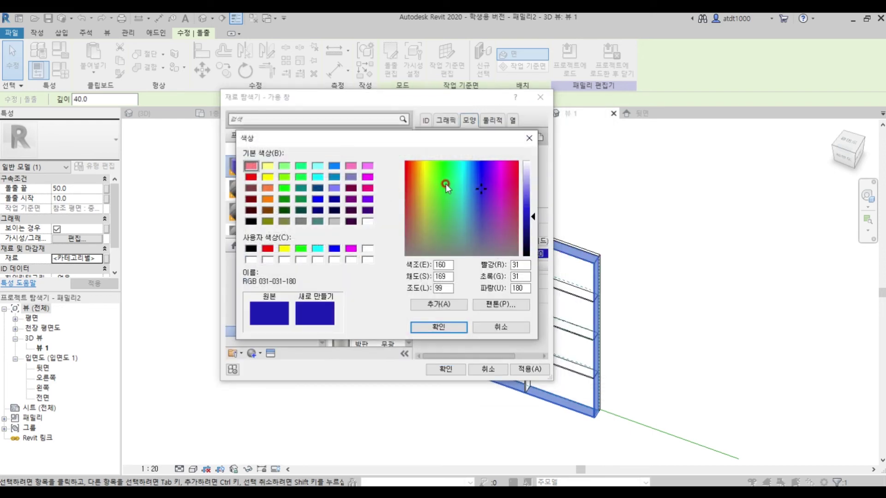
left_click(286, 249)
left_click(438, 327)
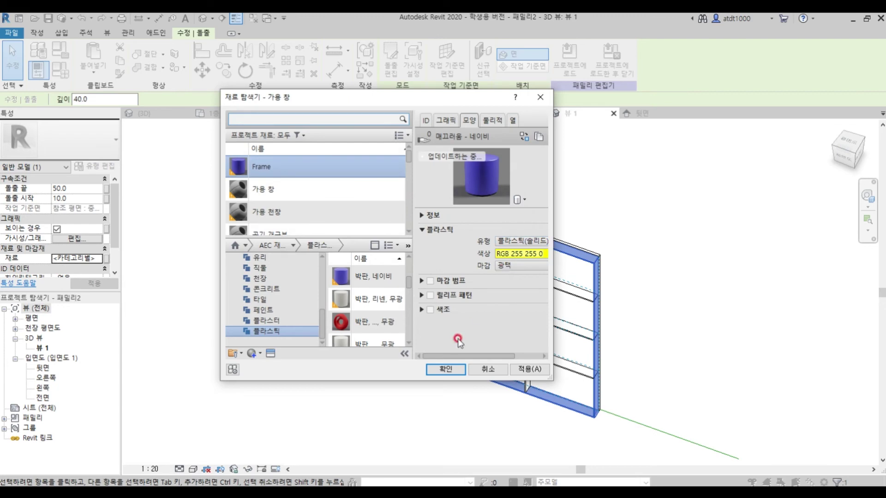
left_click(445, 120)
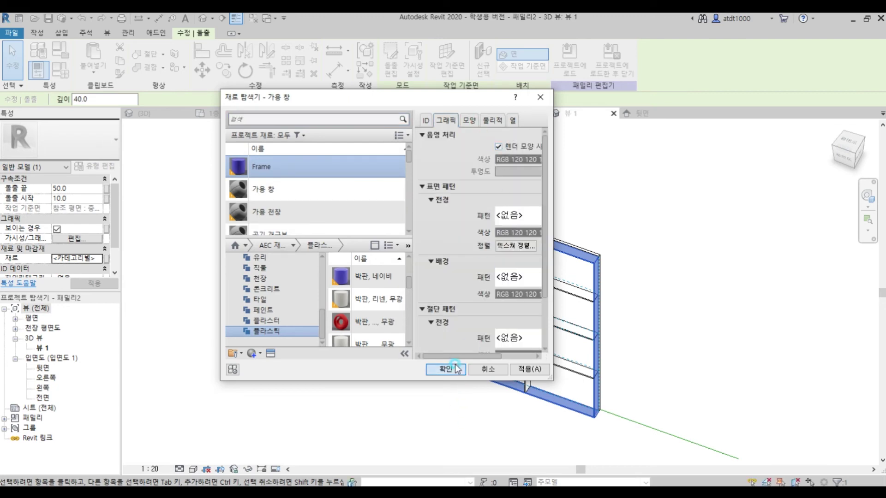
left_click(446, 369)
Change the 3D view's visual style to a coloured surface display, dismissing the save reminder without saving
left_click(413, 303)
scroll(525, 258, "up", 2)
left_click(193, 470)
left_click(205, 423)
left_click(515, 299)
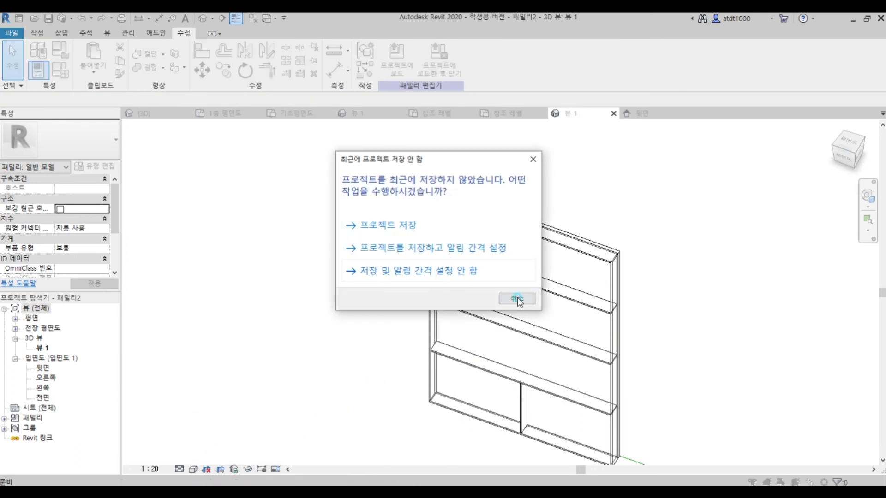
left_click(192, 470)
left_click(212, 446)
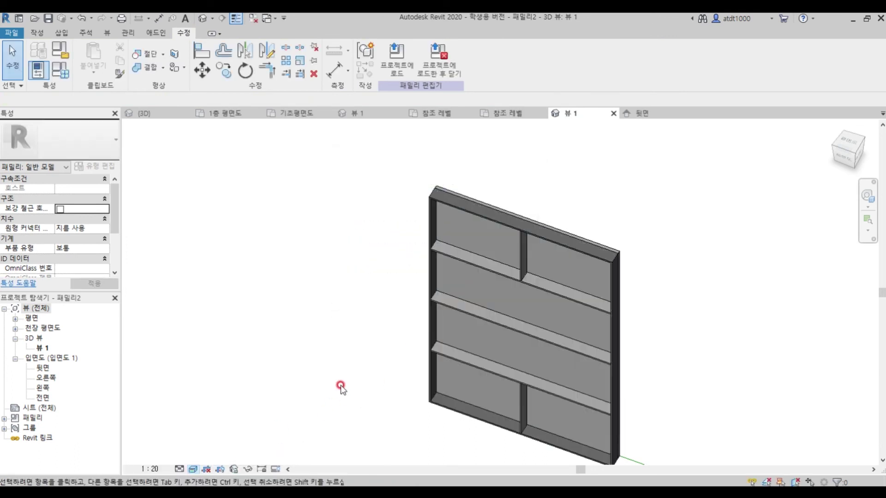
left_click(193, 469)
left_click(212, 433)
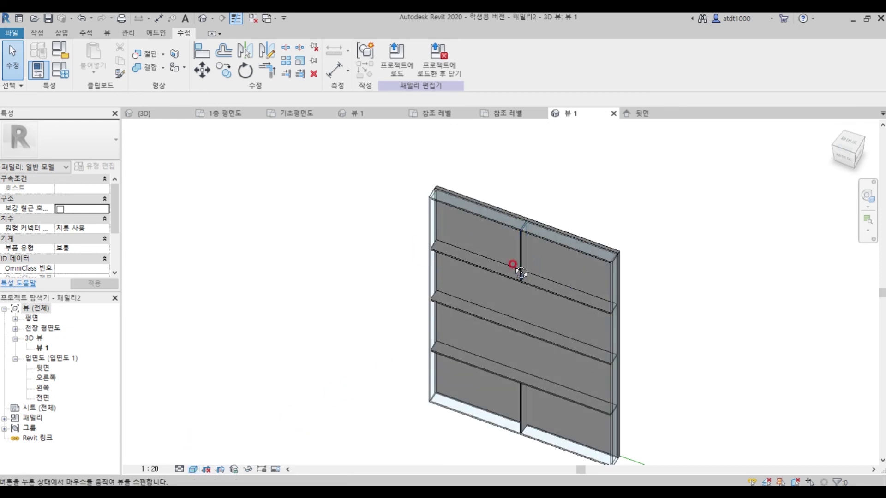
Assign the Frame material to the outer frame extrusion
left_click(476, 204)
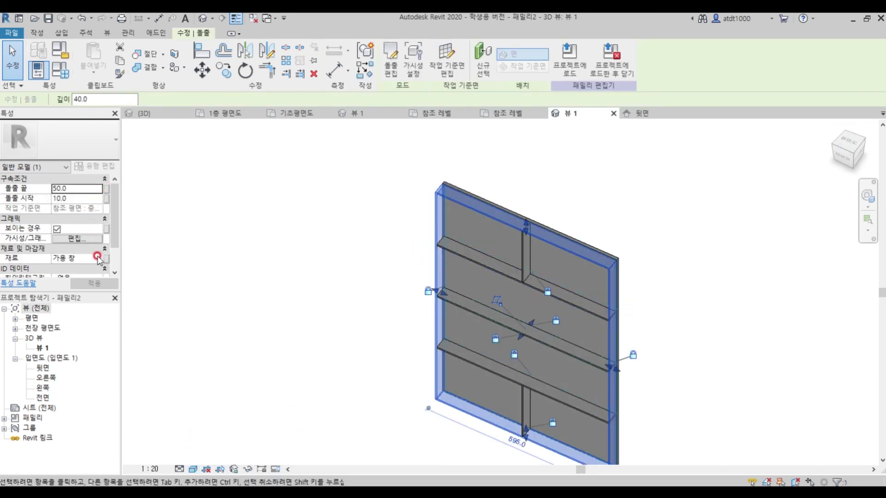
left_click(96, 257)
left_click(288, 188)
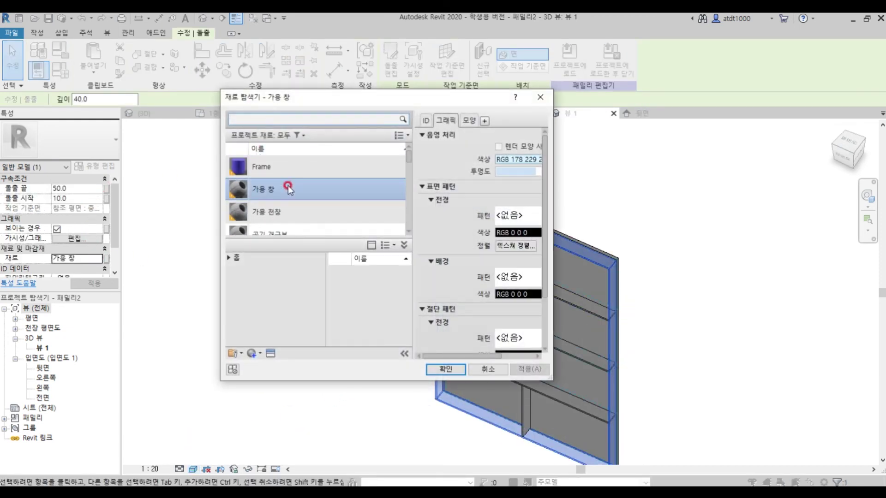
left_click(324, 171)
left_click_drag(453, 97, 380, 90)
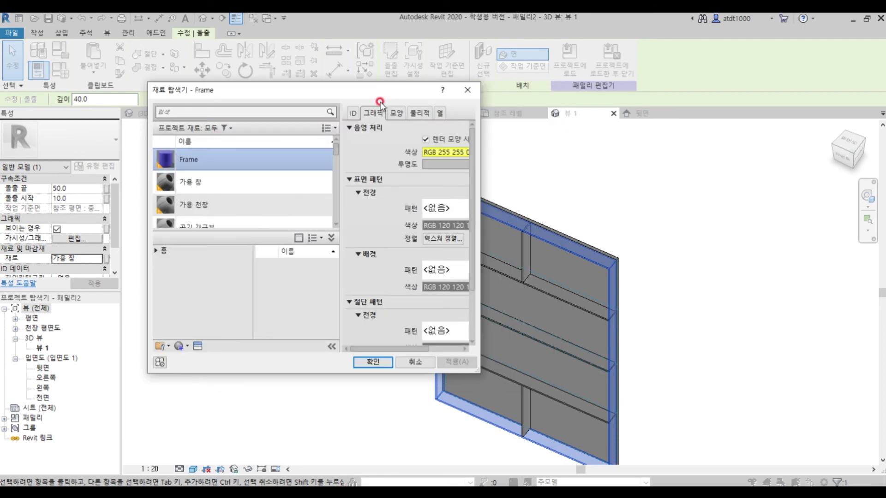
left_click(372, 362)
left_click(360, 300)
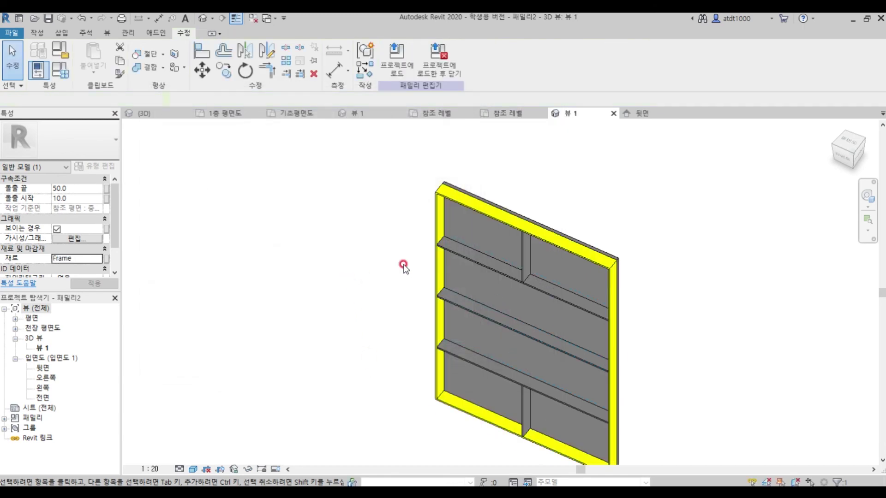
Assign the Frame material to the two vertical bars and the arrayed crossbars, editing the crossbar group
left_click(464, 258)
left_click(524, 251)
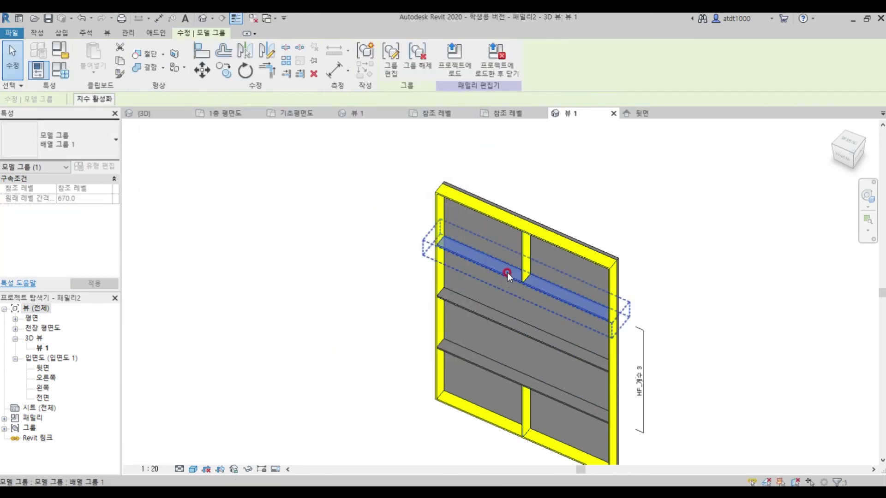
double_click(507, 272)
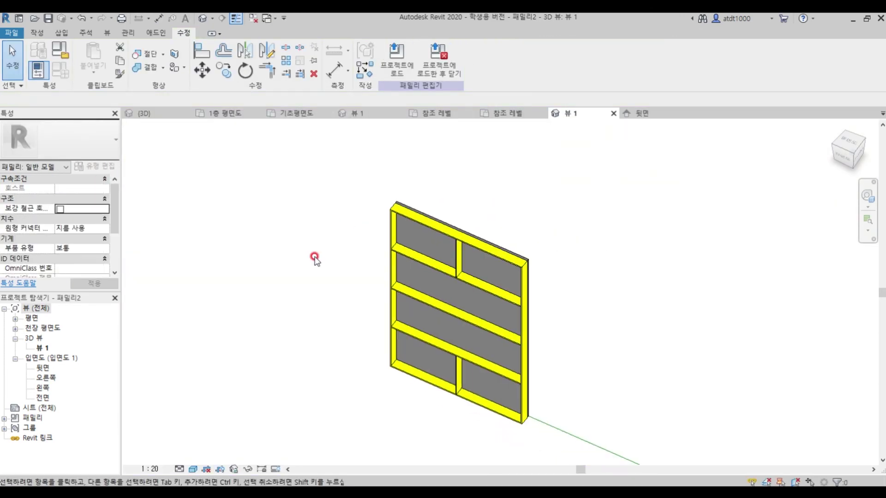
For the backing panel extrusion, add a wood material from the AEC 목재 library to the project materials
left_click(368, 325)
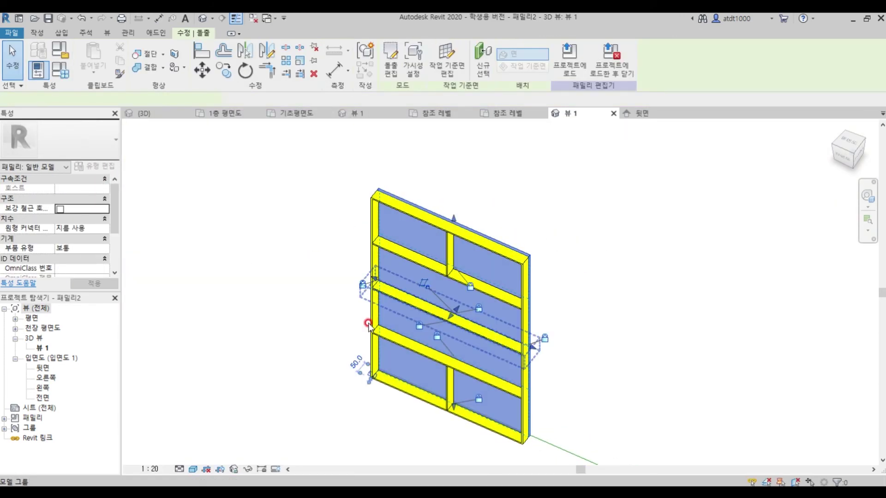
left_click(96, 259)
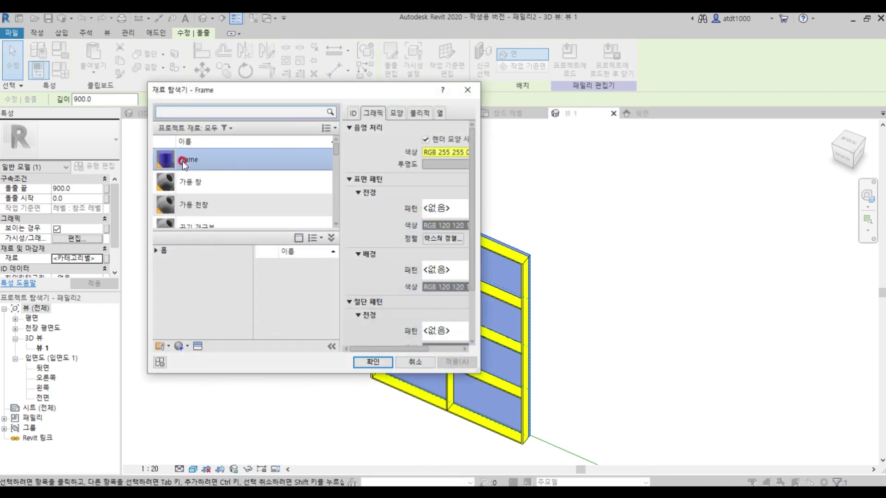
scroll(217, 208, "down", 8)
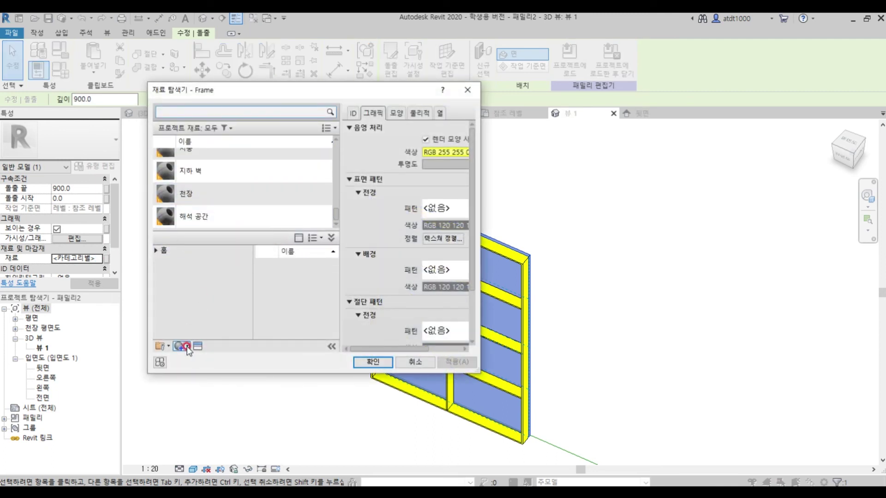
left_click(165, 253)
left_click(160, 272)
left_click(187, 324)
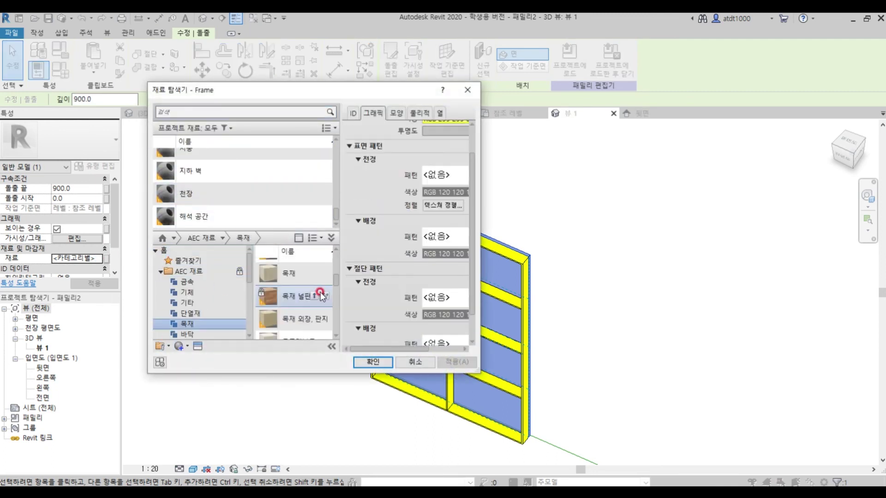
scroll(320, 294, "down", 6)
left_click(314, 305)
Rename the added wood material as Panel, use its render appearance for shading, and accept the settings
right_click(240, 200)
left_click(256, 226)
key("BackSpace")
type("Panel")
key("Return")
left_click(446, 137)
left_click(372, 361)
key("Escape")
Assign the Panel material to the backing panel extrusion
left_click(512, 328)
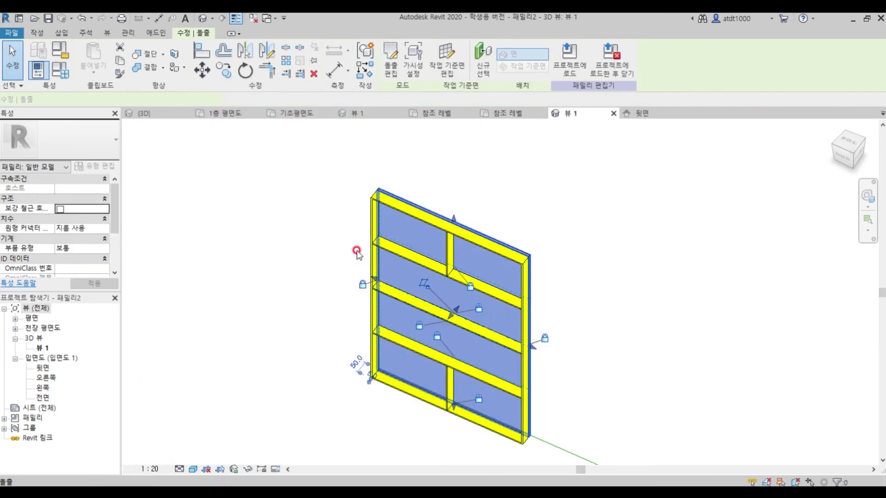
left_click(98, 259)
double_click(241, 190)
key("Escape")
middle_click_drag(507, 277, 475, 314, "shift")
scroll(369, 241, "down", 1)
scroll(445, 212, "up", 2)
left_click(440, 245)
left_click(352, 235)
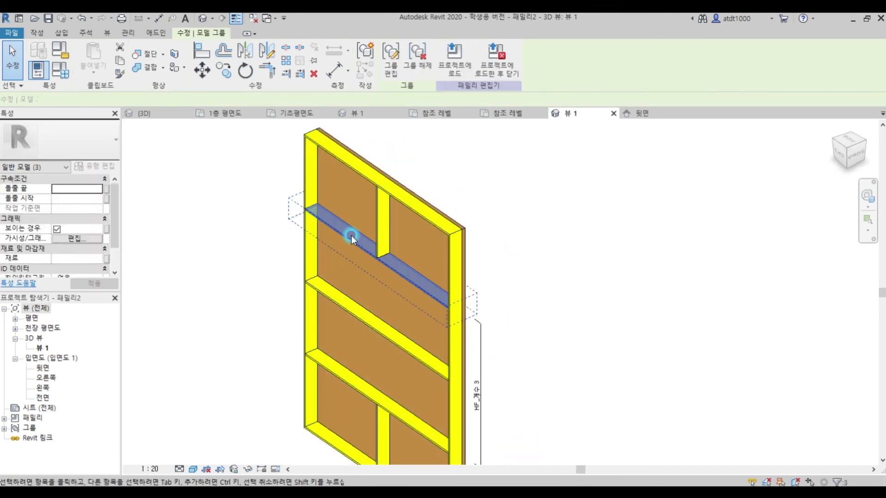
In the 참조 레벨 plan, combine the whole panel assembly into a model group named Euro
left_click(641, 113)
left_click(512, 112)
left_click(424, 50)
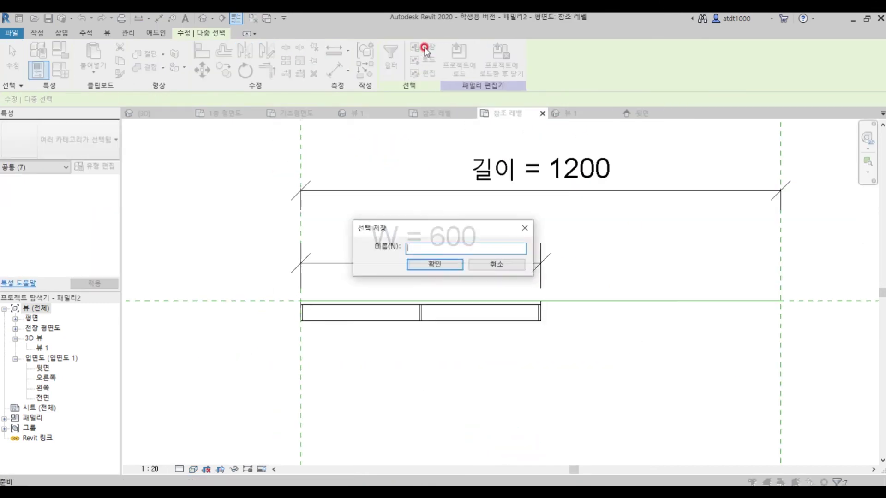
key("Escape")
left_click_drag(235, 266, 679, 366)
left_click(364, 50)
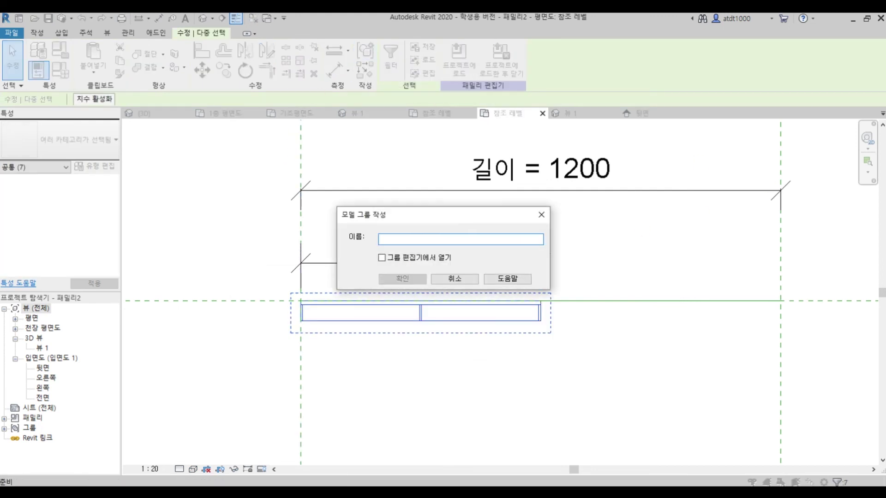
key("Return")
left_click(378, 221)
Move the right reference plane so that the overall 길이 dimension is 3000
scroll(378, 222, "down", 3)
left_click(652, 229)
scroll(457, 217, "up", 1)
left_click(421, 210)
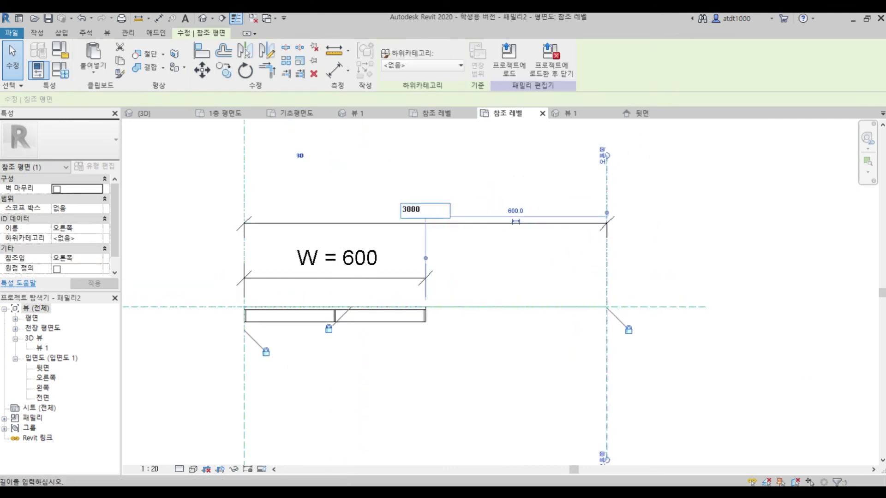
key("Return")
Select the Euro model group in the plan
scroll(285, 289, "down", 2)
left_click(407, 331)
left_click_drag(178, 273, 442, 334)
key("m")
key("v")
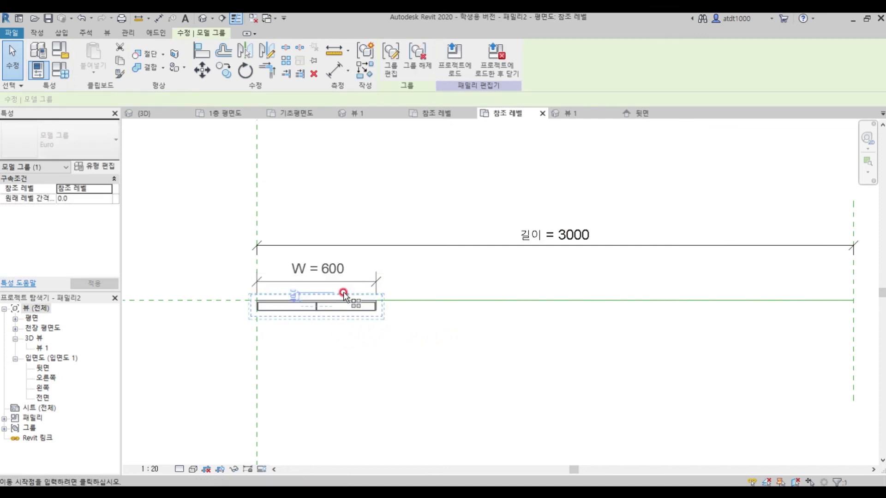
key("a")
key("r")
left_click(257, 310)
key("Escape")
Array the Euro group linearly along the reference plane, spacing it from its left end to its right end, with 3 items
scroll(280, 315, "up", 2)
key("a")
key("r")
left_click(245, 292)
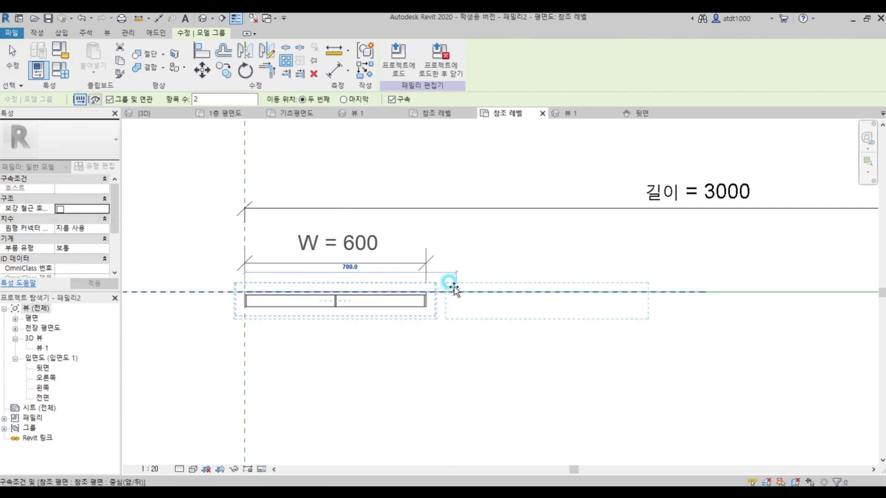
left_click(424, 292)
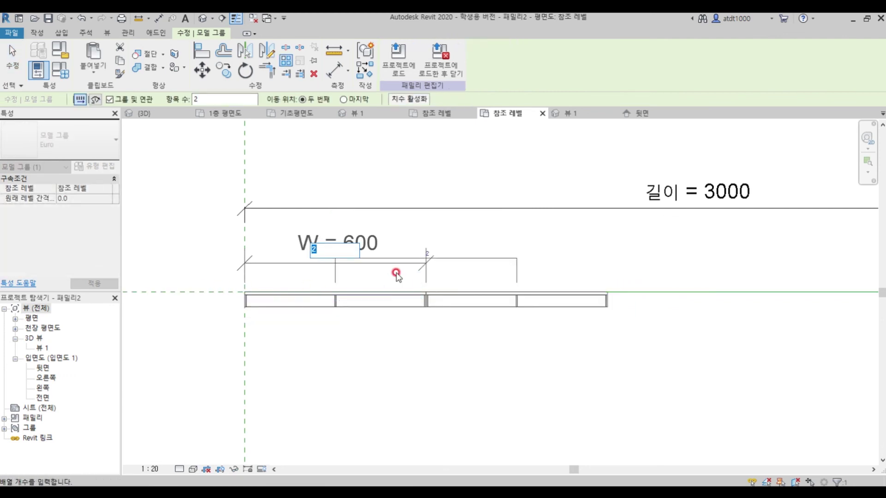
type("3")
key("Return")
scroll(238, 278, "down", 2)
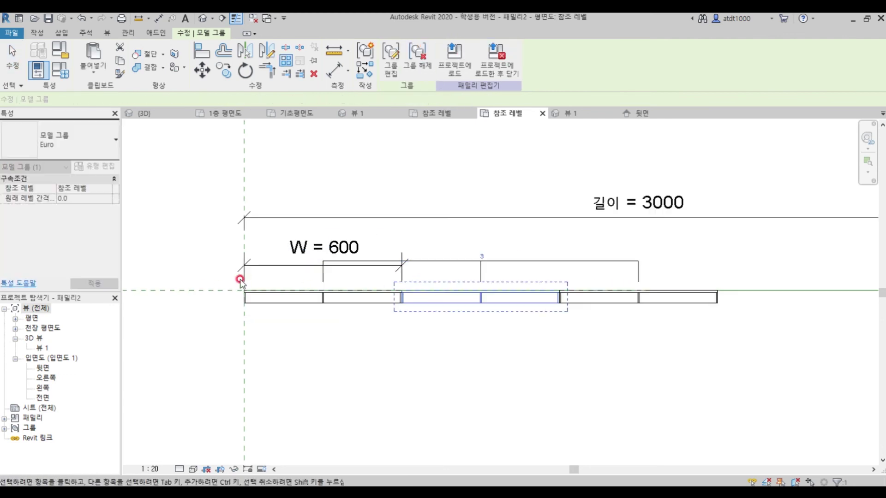
Label the Euro group array's item count with a new instance family parameter named Panel_개수
left_click(480, 264)
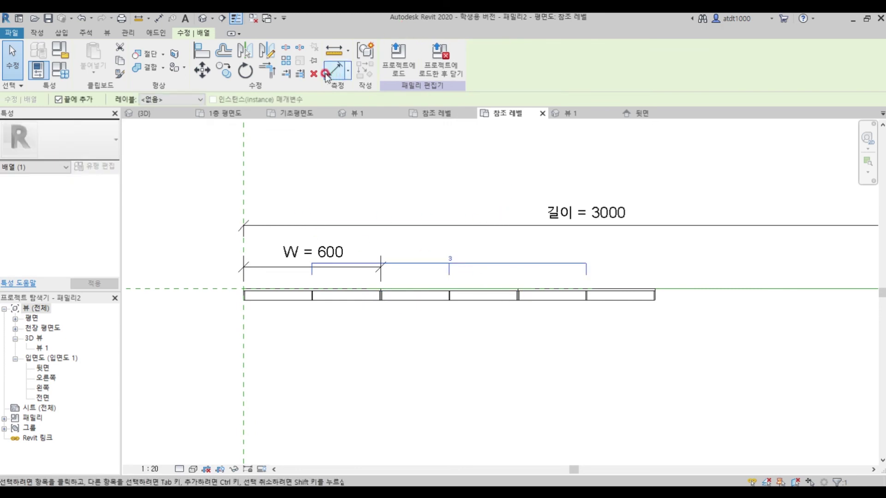
left_click(189, 104)
left_click(176, 124)
type("Panel_개수")
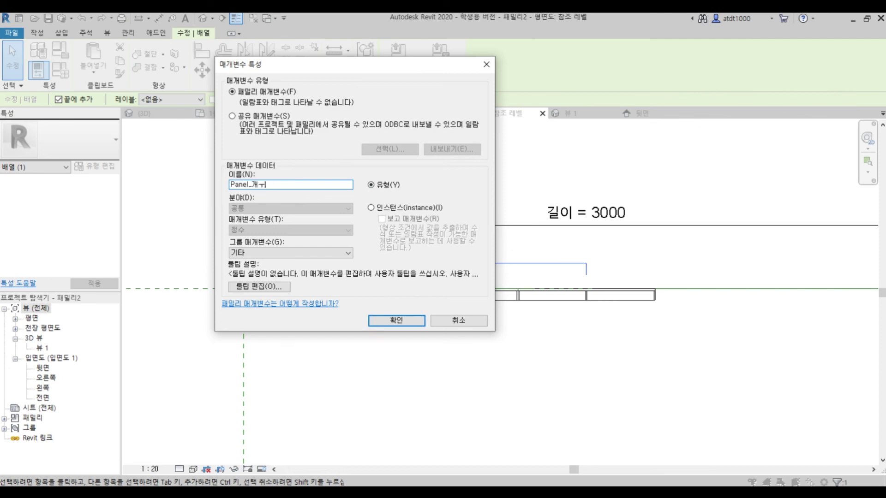
left_click(408, 322)
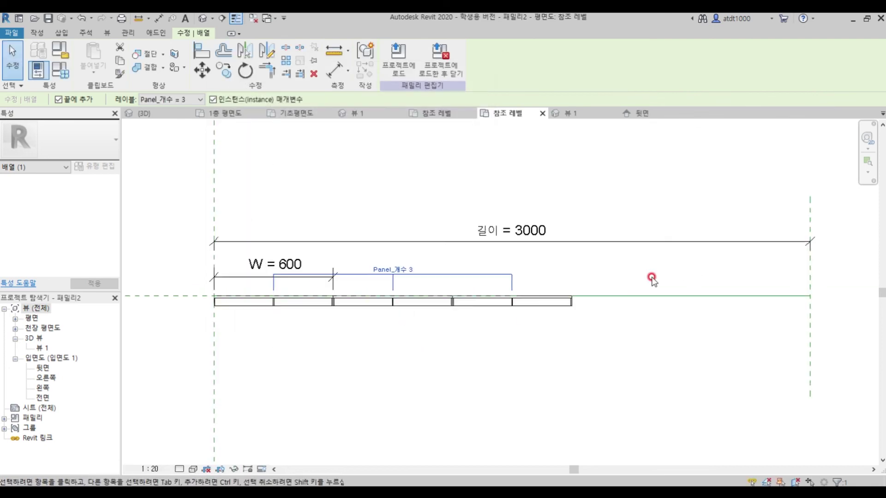
left_click(235, 189)
In the family types, give the Panel_개수 parameter the formula 길이 / W and apply it
left_click(60, 69)
left_click_drag(617, 94, 311, 106)
left_click(386, 281)
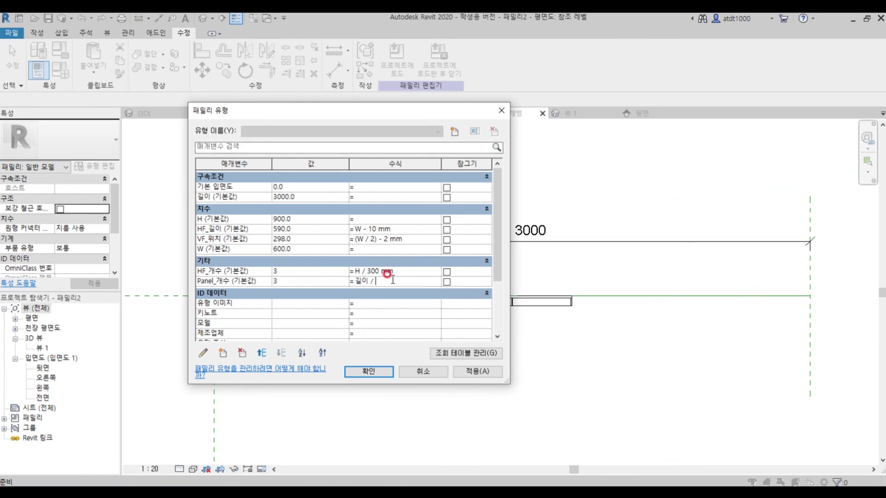
left_click(477, 373)
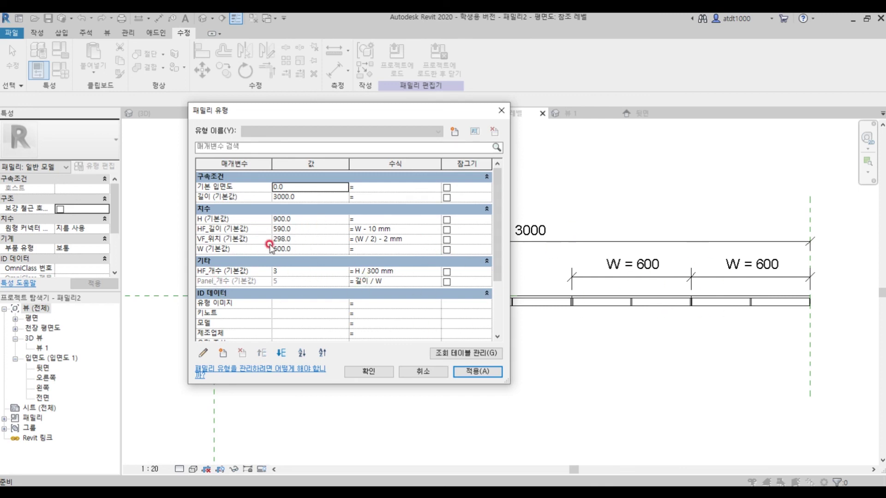
Move the W parameter up directly below H in the family types list and accept the changes
left_click(233, 250)
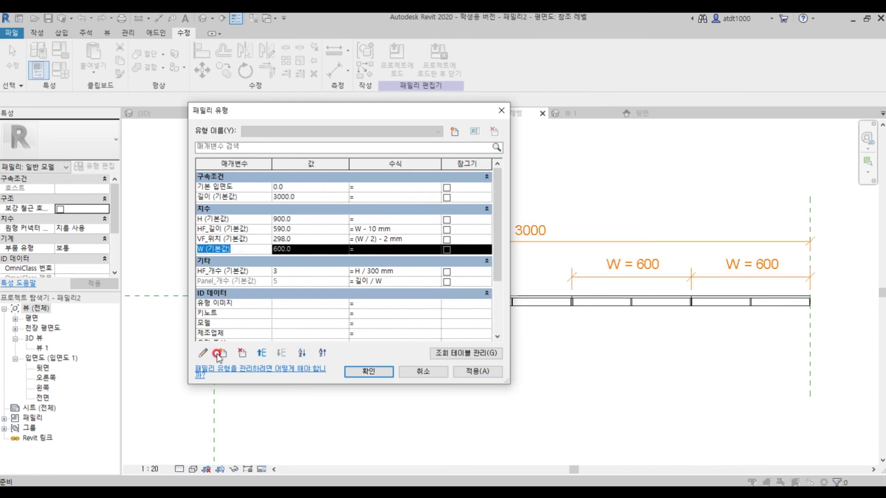
left_click(262, 354)
left_click(266, 353)
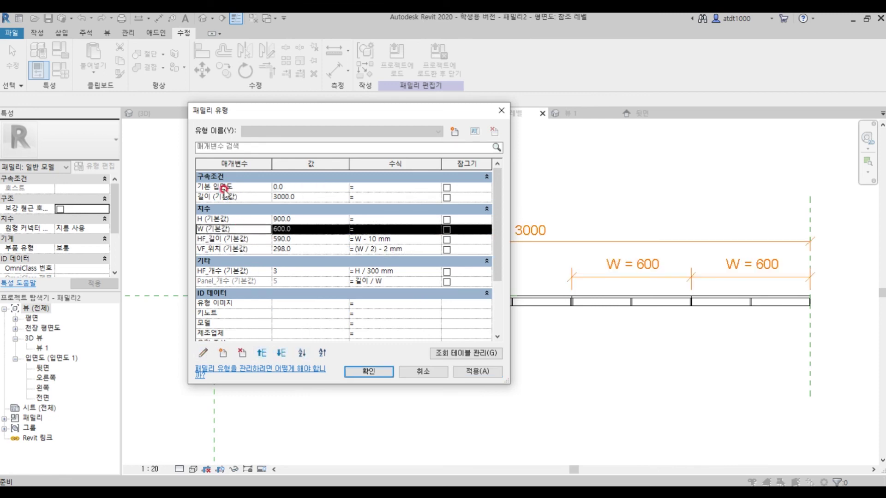
left_click(446, 240)
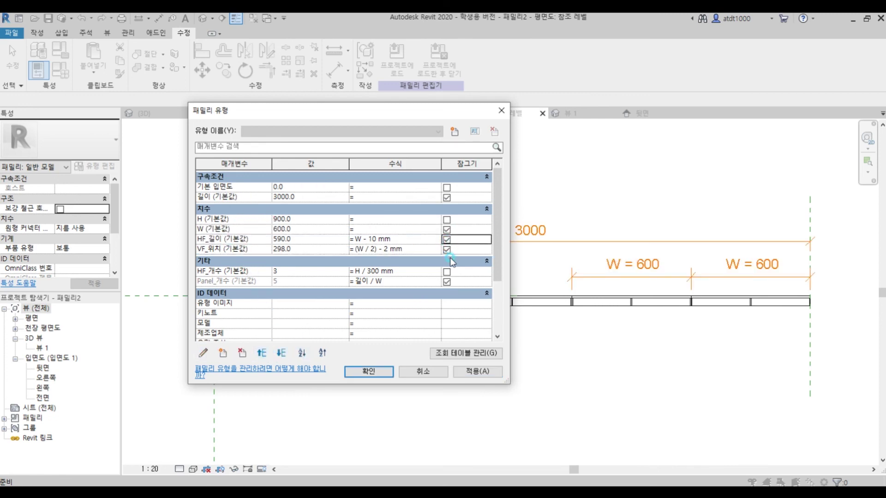
left_click(446, 250)
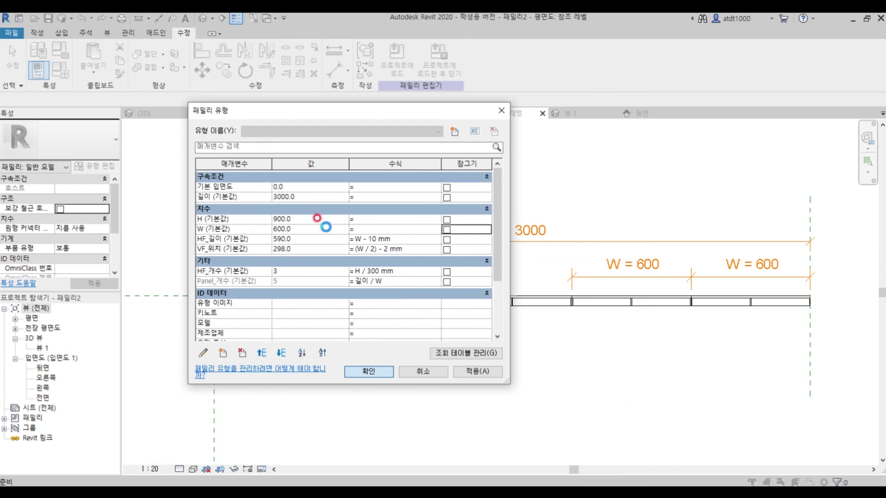
key("Return")
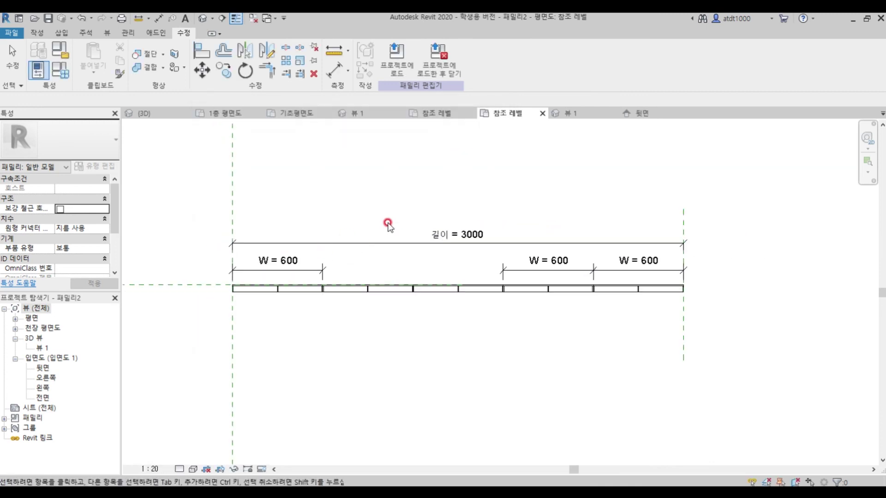
Save the formwork family to a new family file named EuroForm
scroll(489, 342, "down", 1)
middle_click_drag(489, 342, 536, 360)
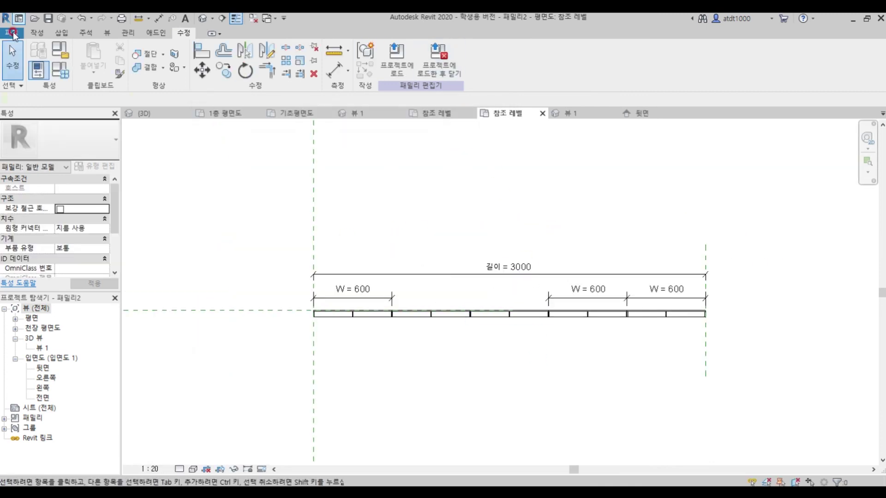
left_click(12, 33)
left_click(65, 174)
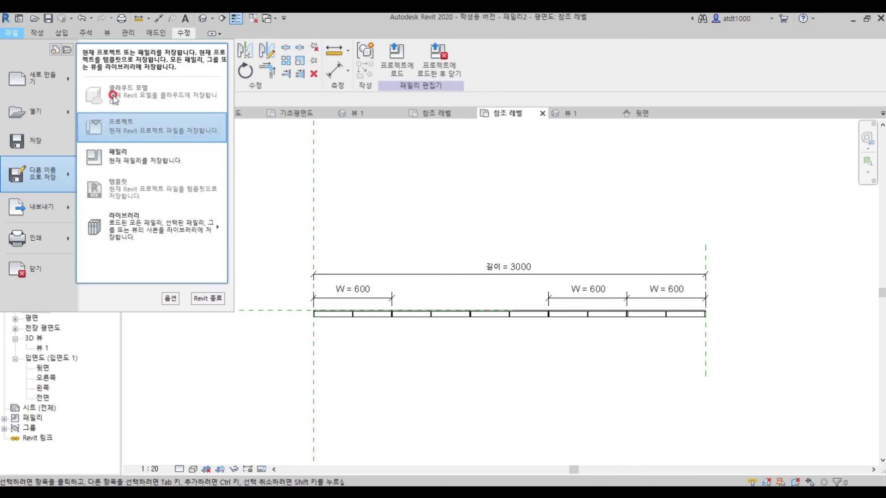
left_click(157, 166)
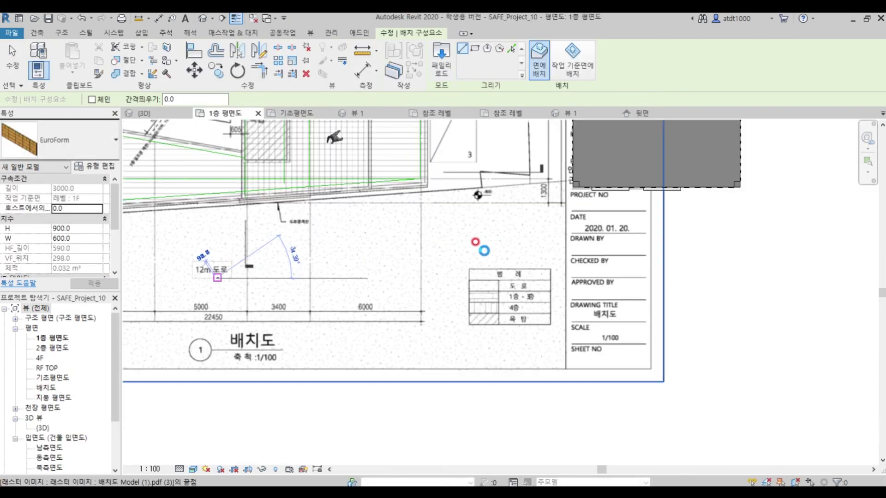
Place a straight EuroForm run in the 1층 평면도 of SAFE_Project_10 from near the 12m 도로 label, and inspect its panels in 3D
left_click(217, 277)
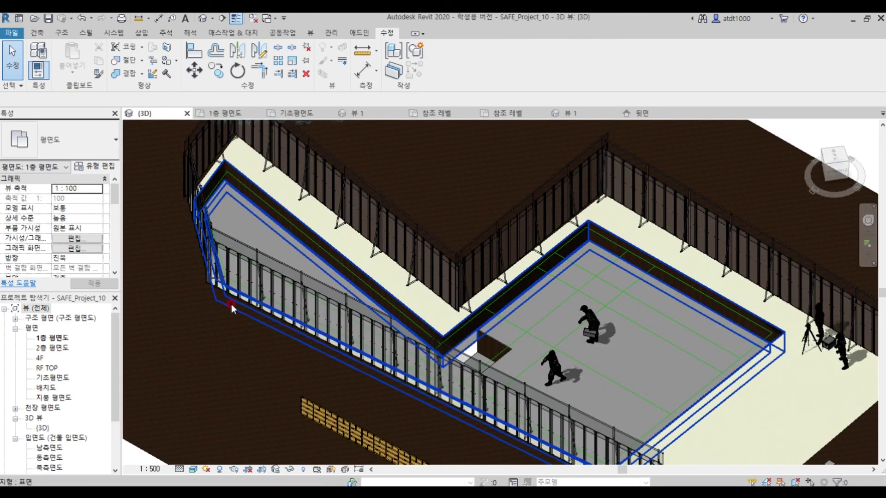
scroll(356, 446, "up", 4)
scroll(328, 341, "down", 7)
scroll(344, 349, "up", 7)
scroll(304, 245, "up", 1)
scroll(555, 379, "down", 4)
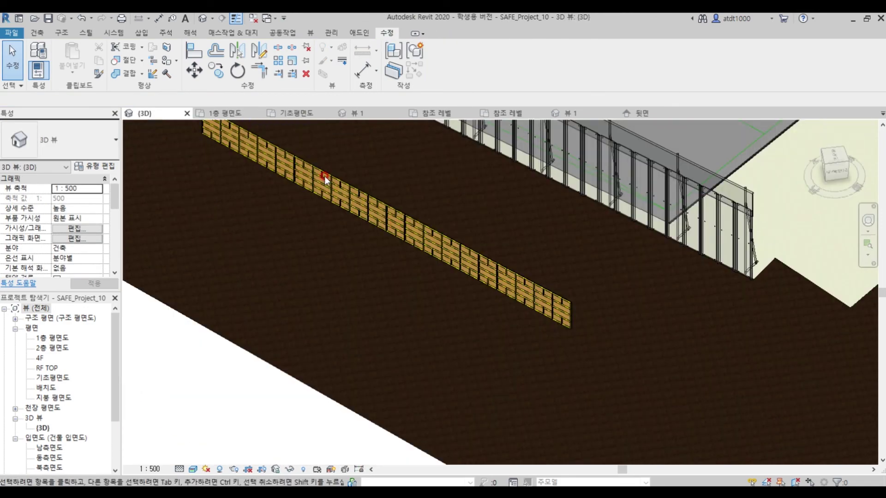
scroll(328, 180, "up", 3)
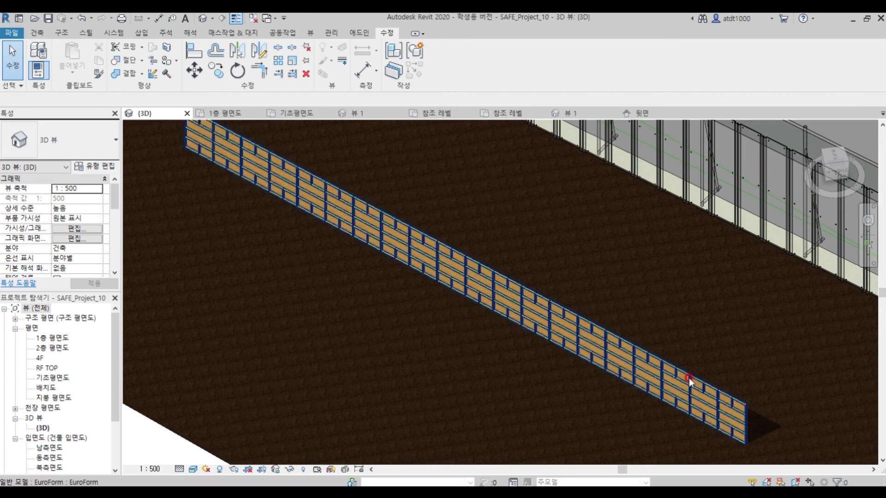
left_click(668, 371)
scroll(500, 300, "down", 1)
scroll(498, 298, "down", 4)
Clear the fence between the EuroForm run and the building site from the 3D view
left_click(708, 300)
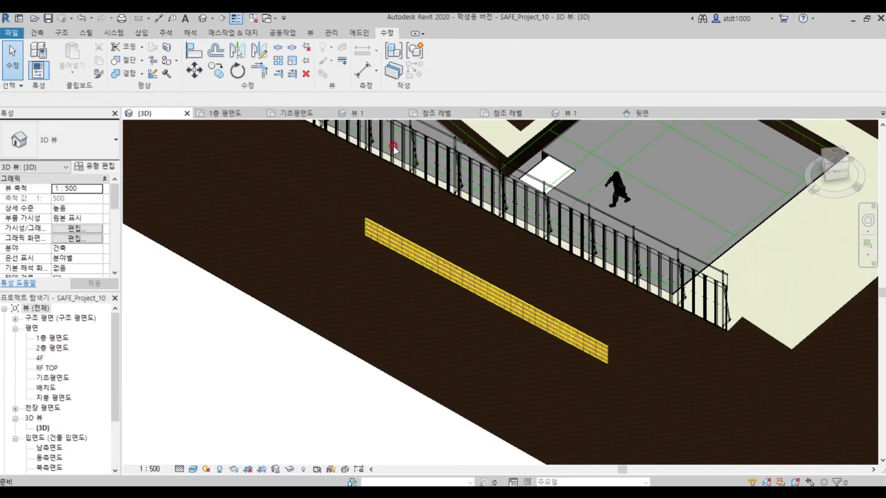
scroll(411, 178, "down", 1)
scroll(398, 373, "down", 4)
scroll(419, 192, "up", 4)
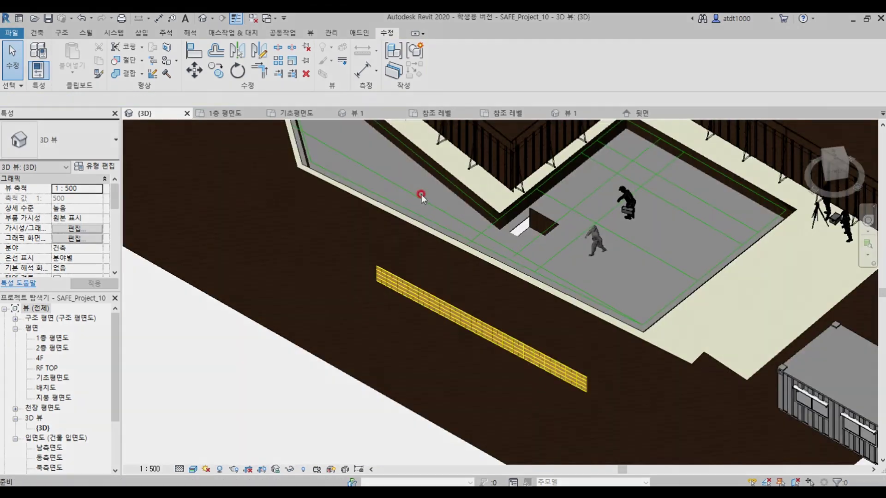